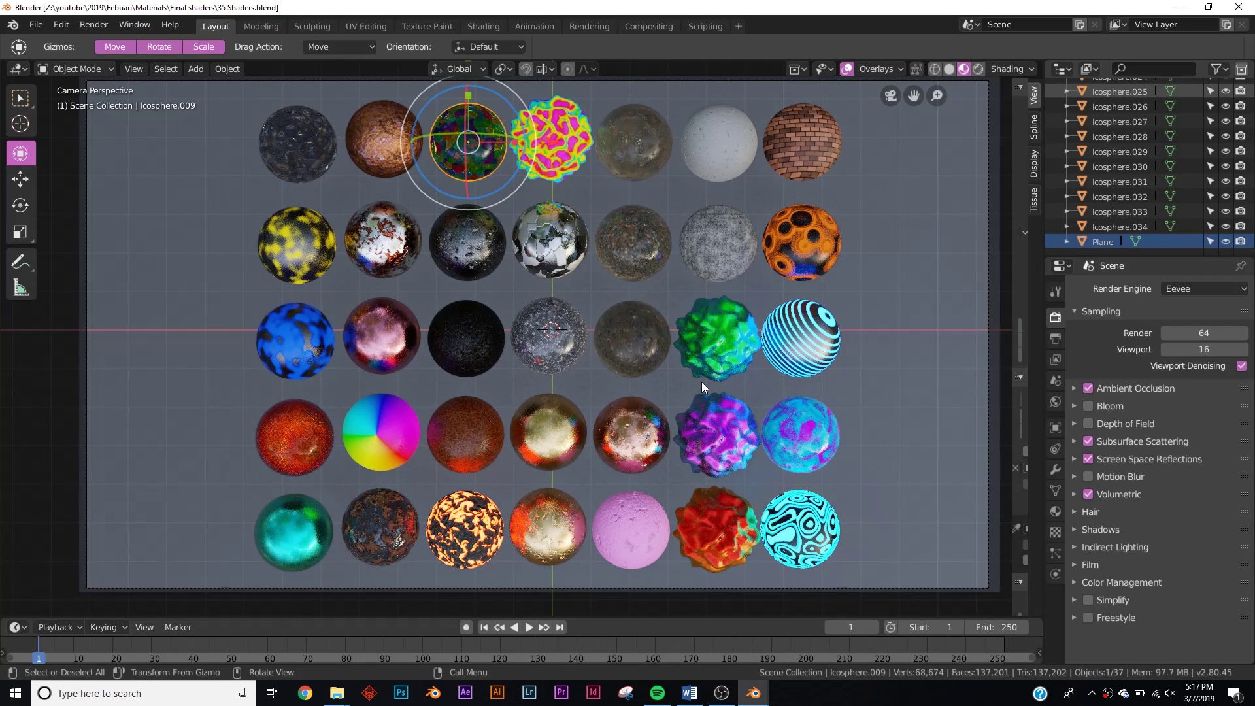
Step: Examine the grid of sample shader spheres on the plane at an angle and up close
middle_drag(695, 398, 629, 358)
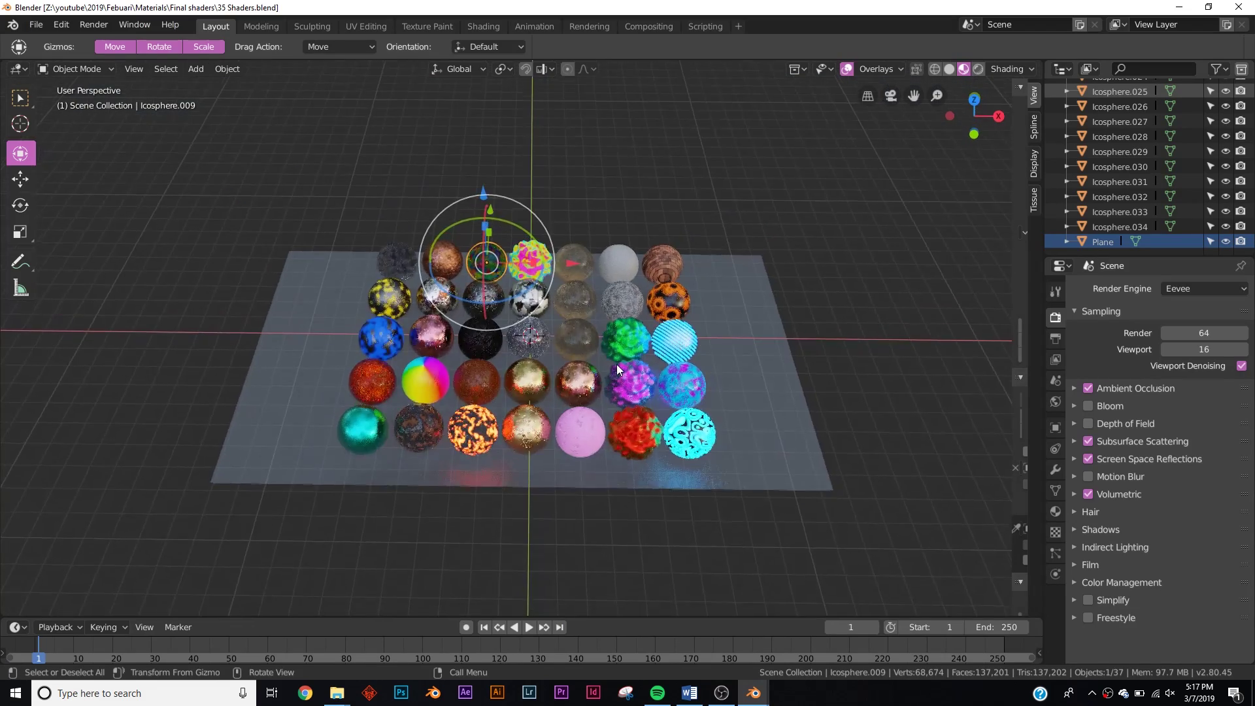
scroll(617, 364, up, 6)
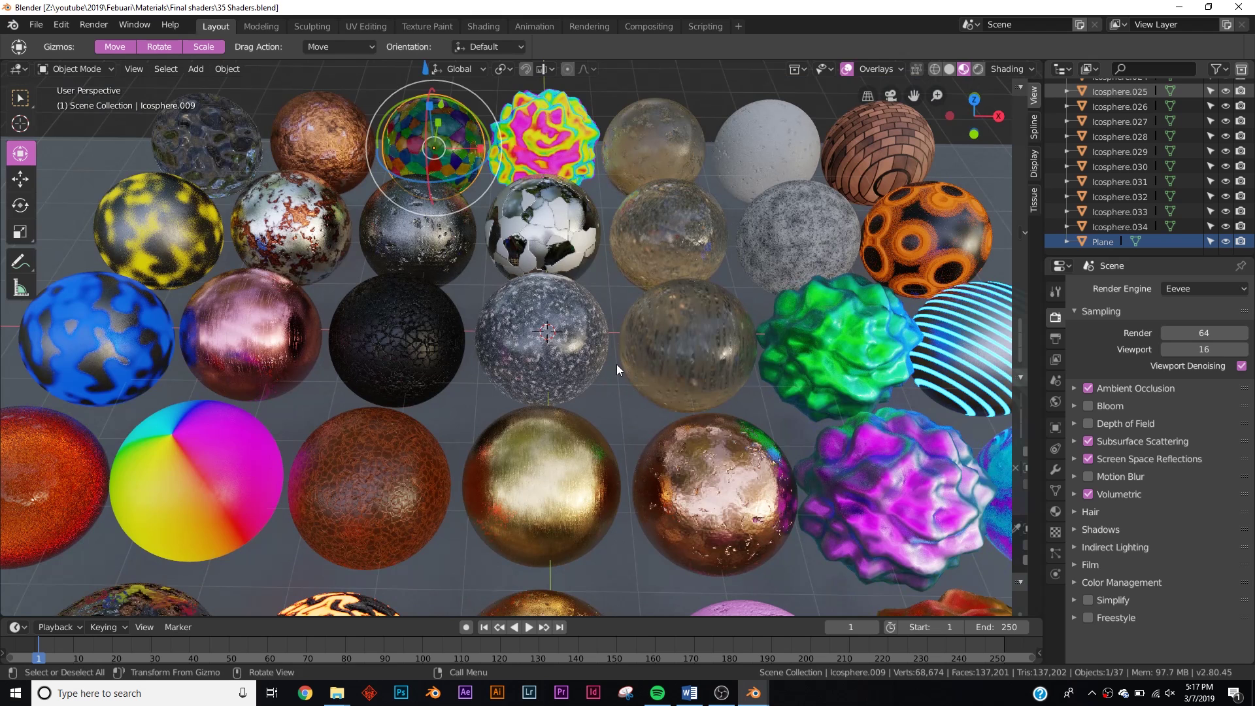
key(KP_0)
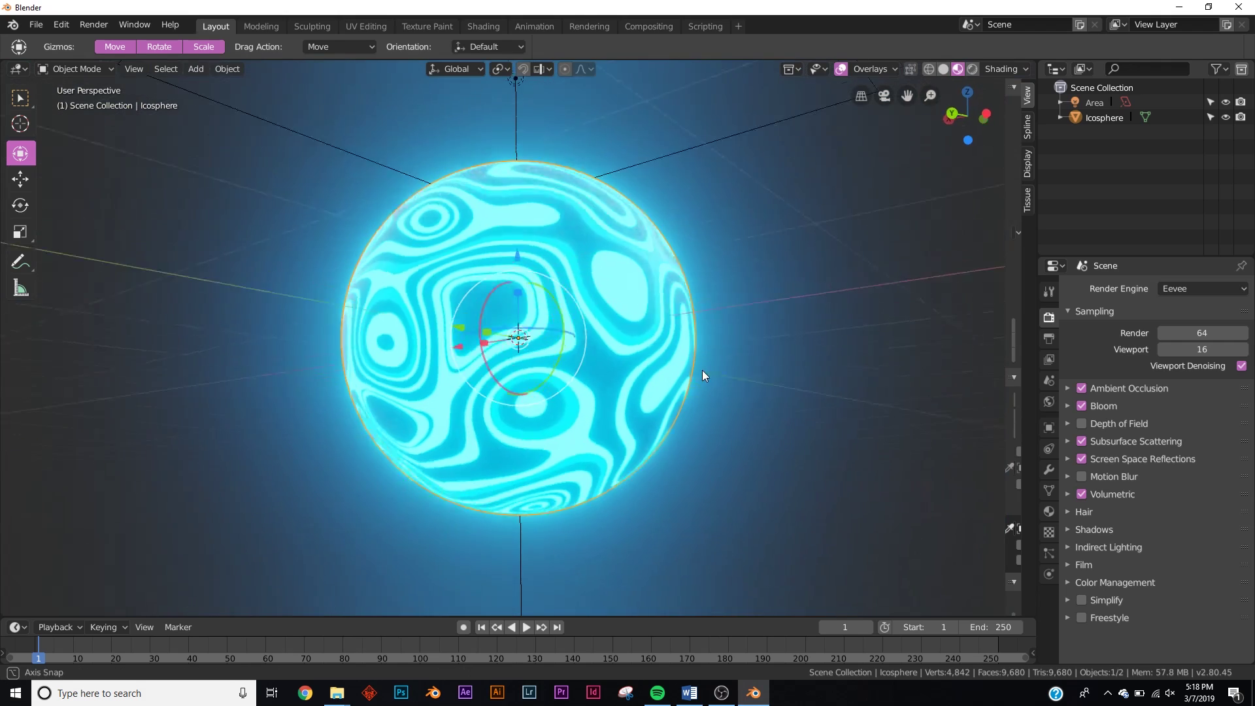
Step: Preview the glowing icosphere in Rendered shading and switch the render engine to Eevee
middle_drag(656, 399, 665, 402)
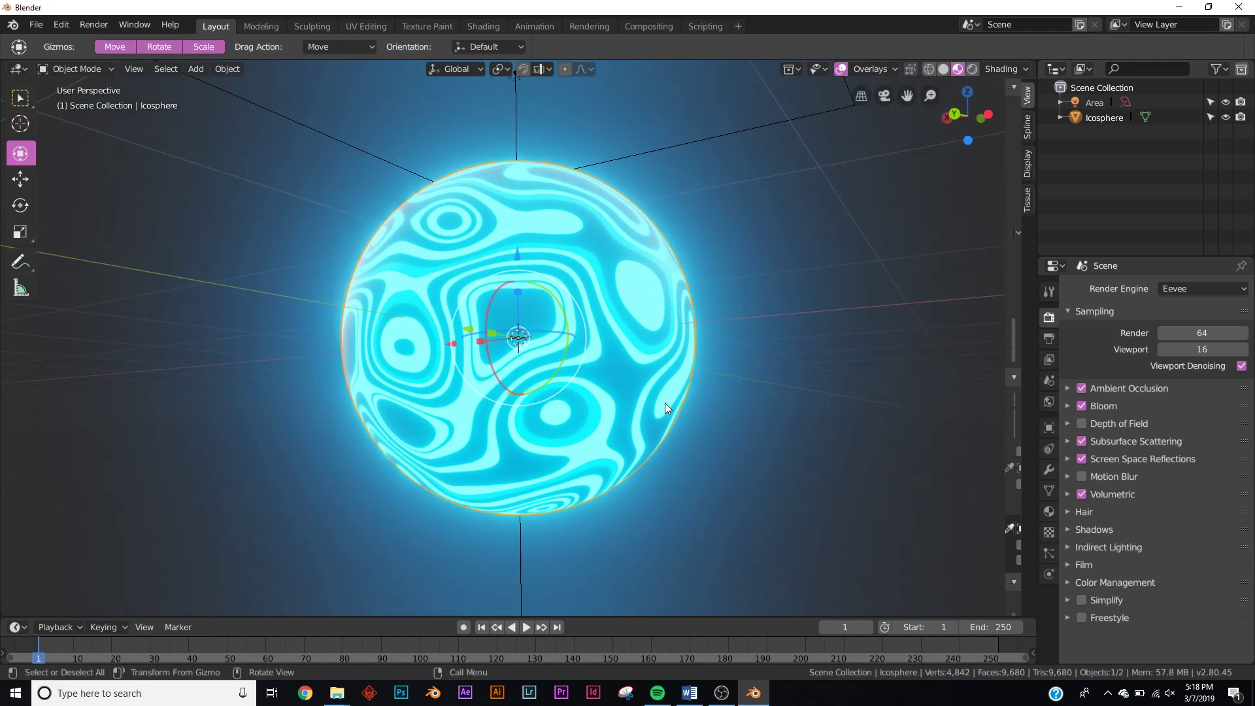
key(z)
click(759, 310)
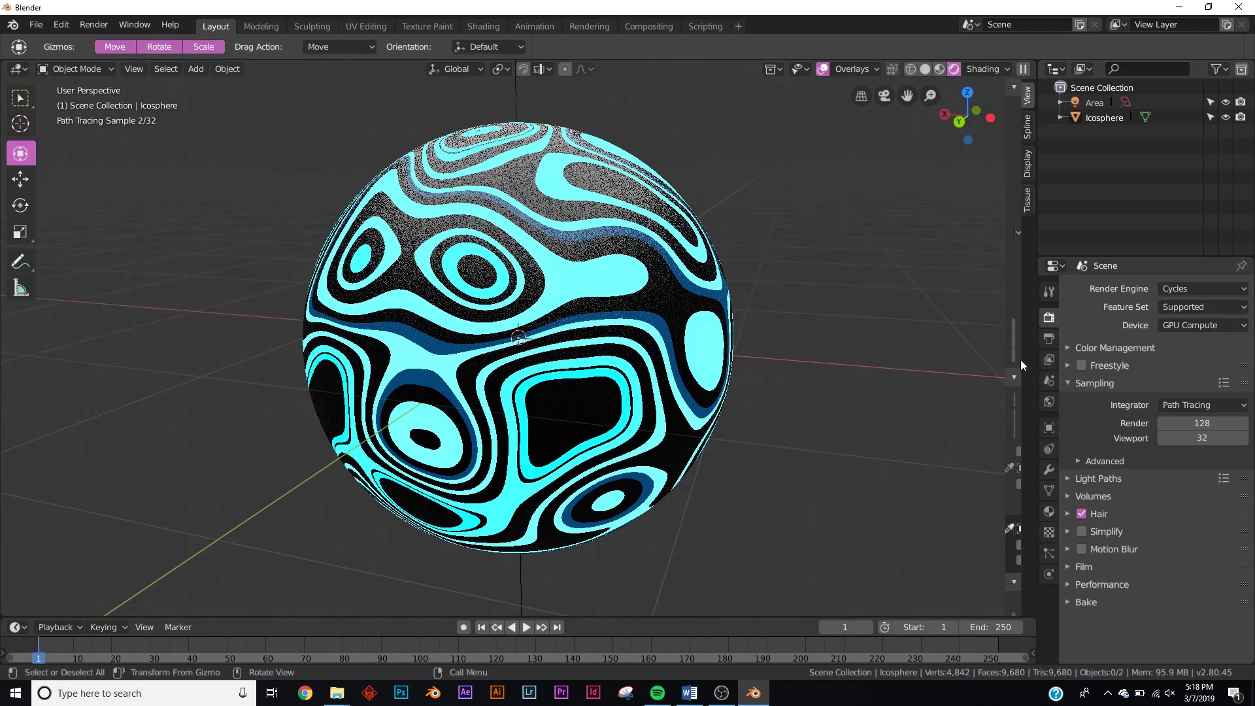
click(1171, 289)
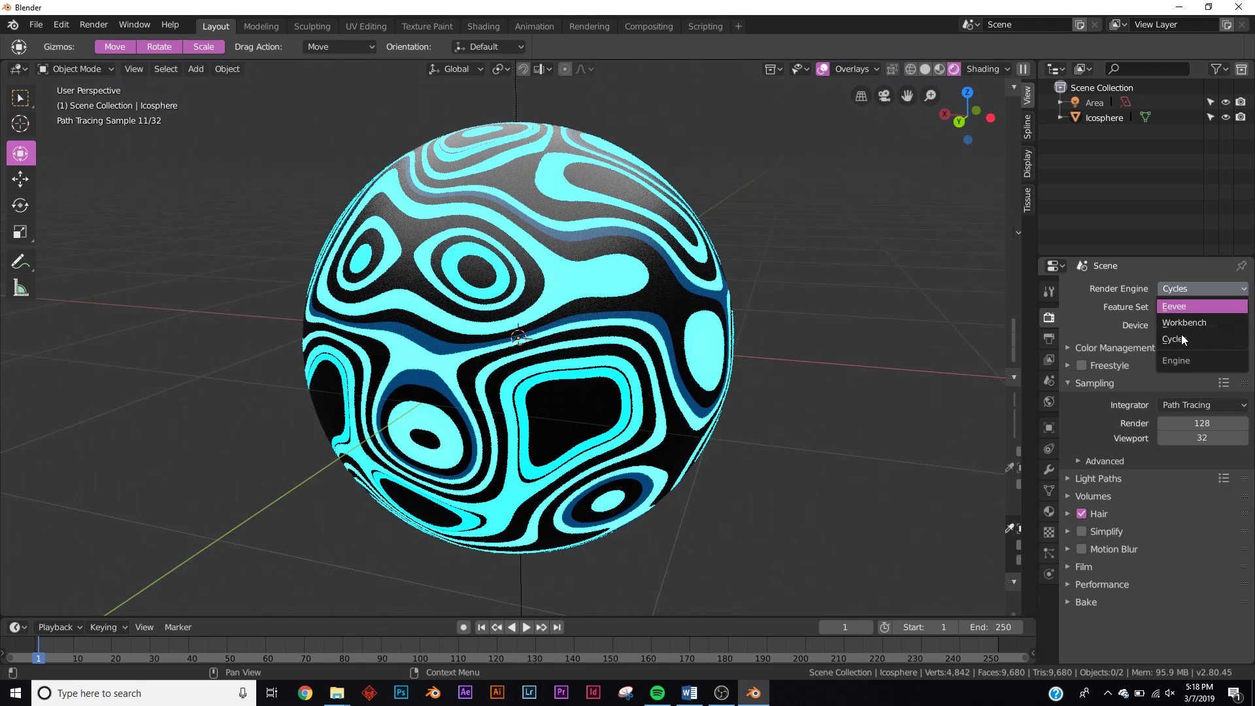
click(1180, 308)
middle_drag(771, 329, 758, 311)
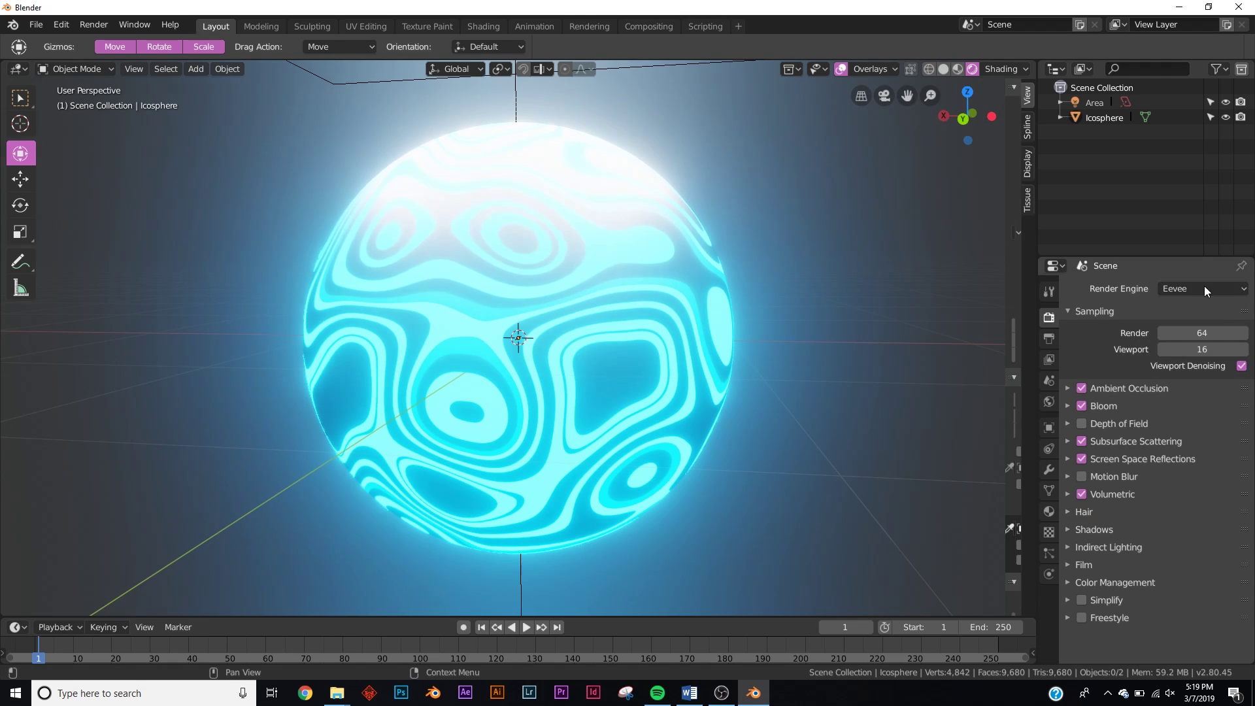
Step: Set the render engine to Cycles and the viewport shading to LookDev
click(1202, 288)
click(1185, 337)
key(z)
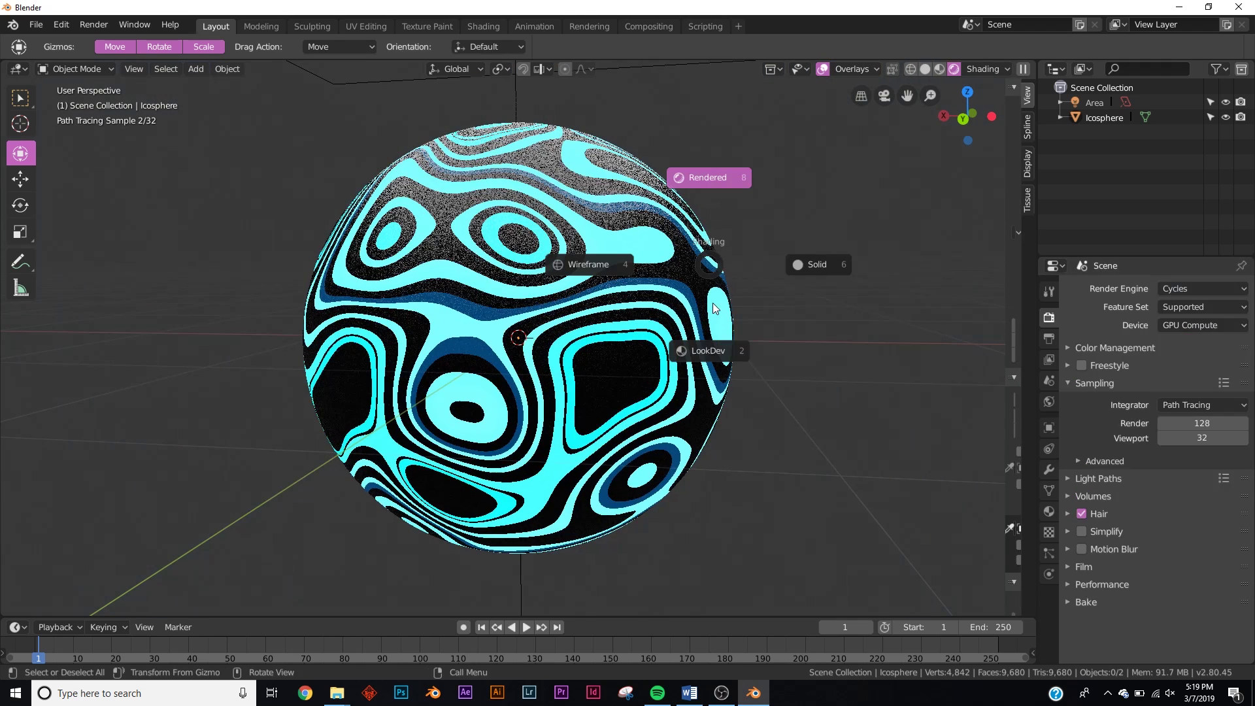
click(731, 359)
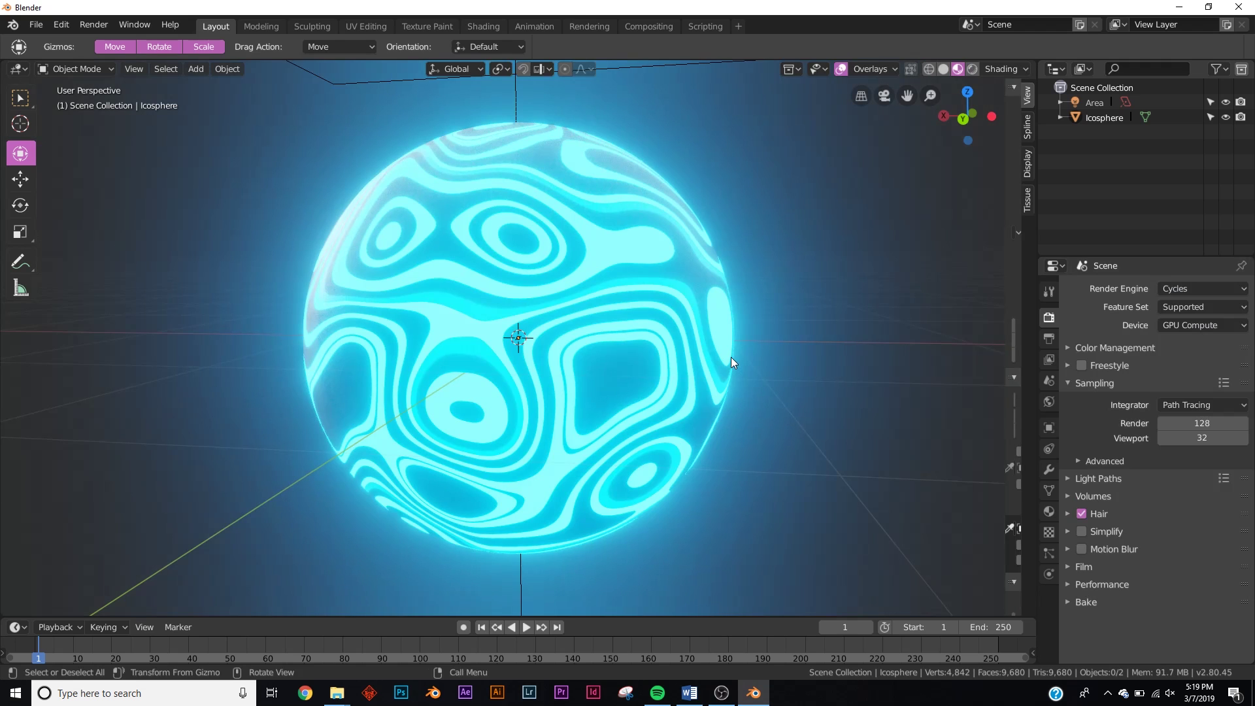
Step: Select the icosphere and open its Abstract 1 material nodes in the Shading workspace
middle_drag(609, 382, 640, 390)
click(634, 249)
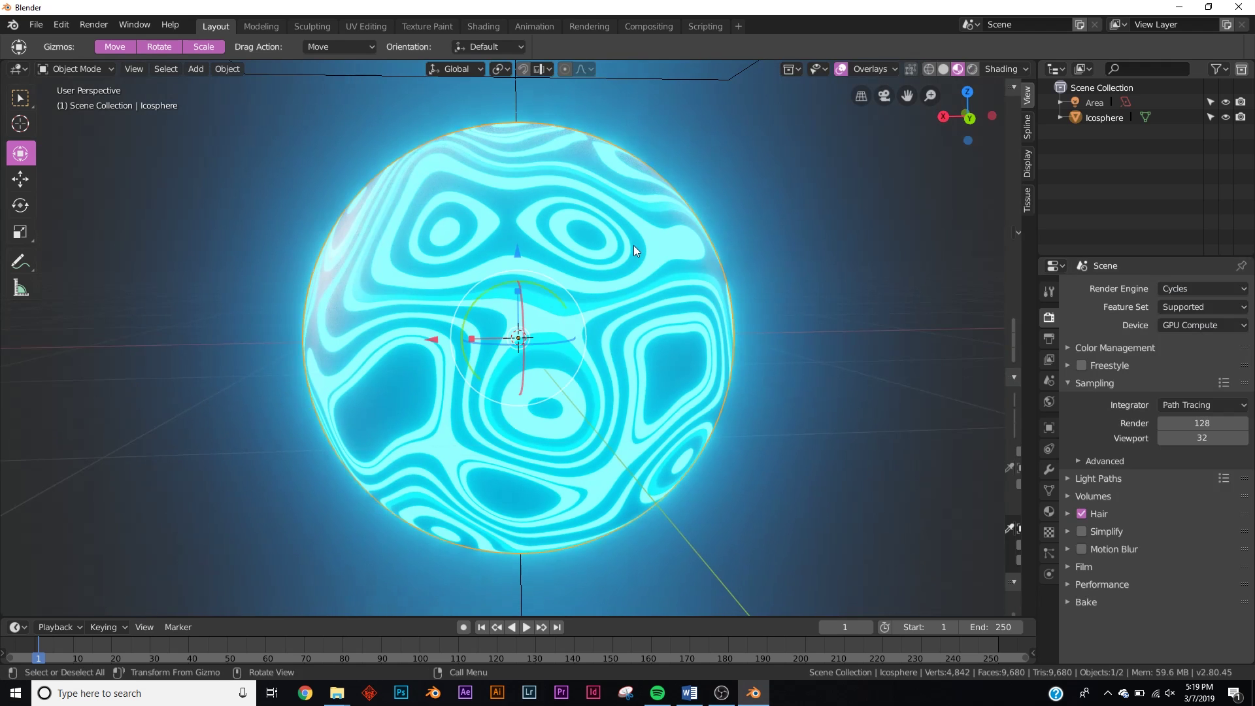
click(477, 26)
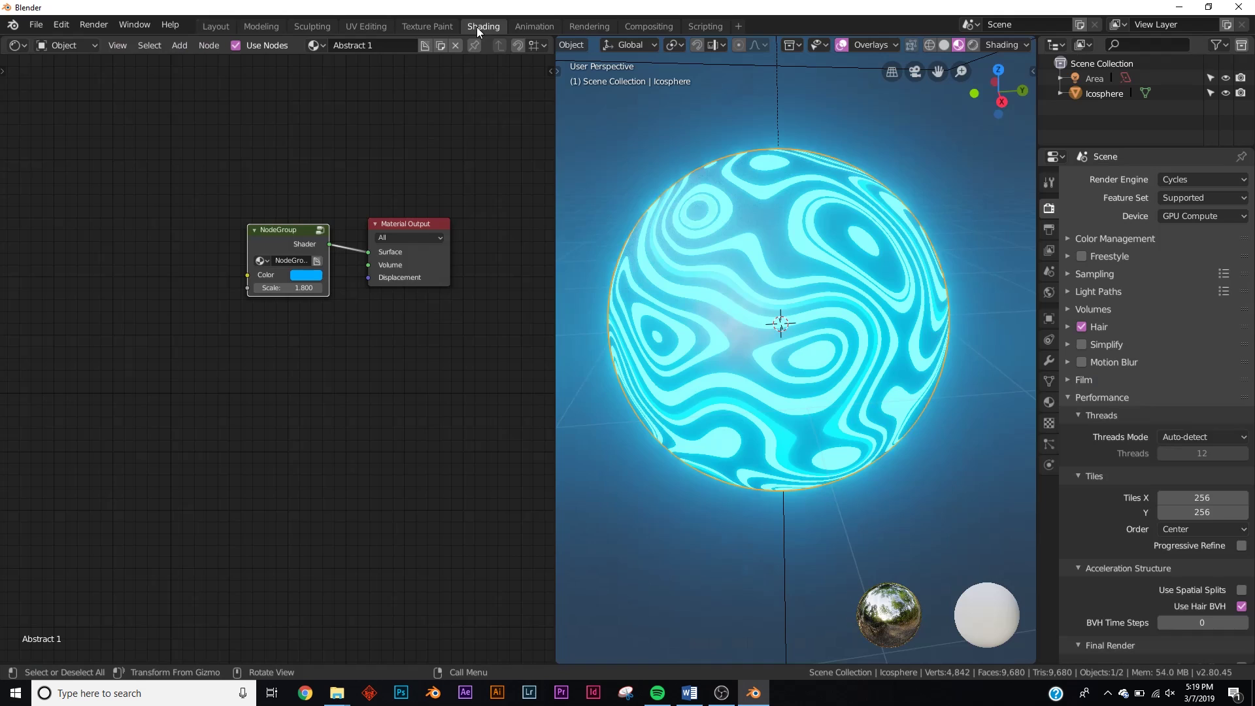
scroll(312, 306, up, 2)
drag(262, 270, 304, 270)
key(ctrl+z)
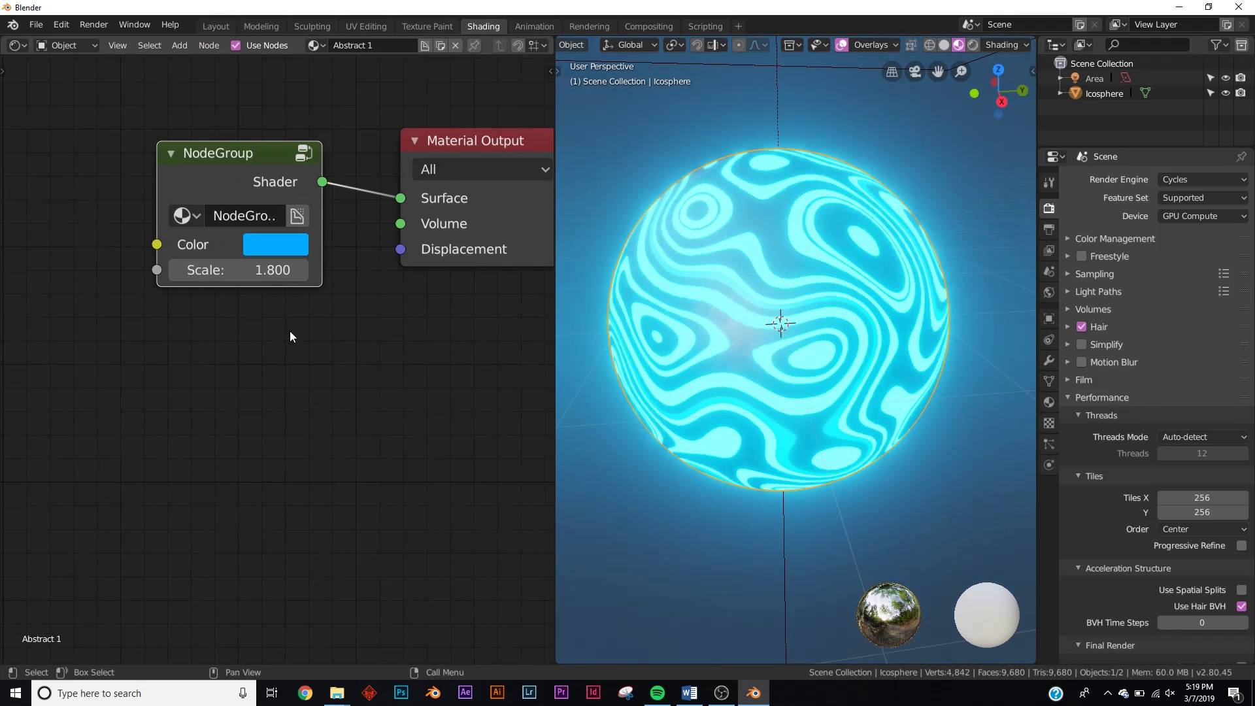
Step: Examine the nodes inside the Abstract 1 material's node group and return to the material level
key(Tab)
scroll(218, 174, down, 6)
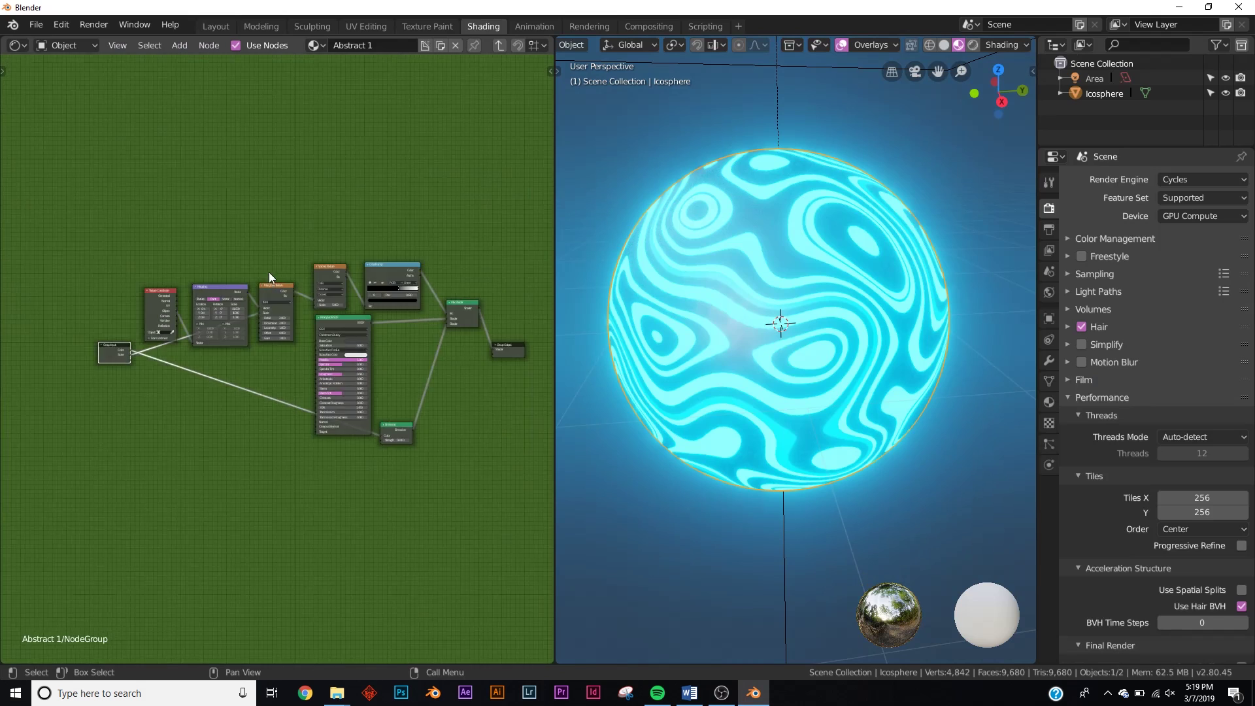
key(Tab)
Step: Change the Color of the Abstract 1 material's node group to orange-red
scroll(322, 316, up, 8)
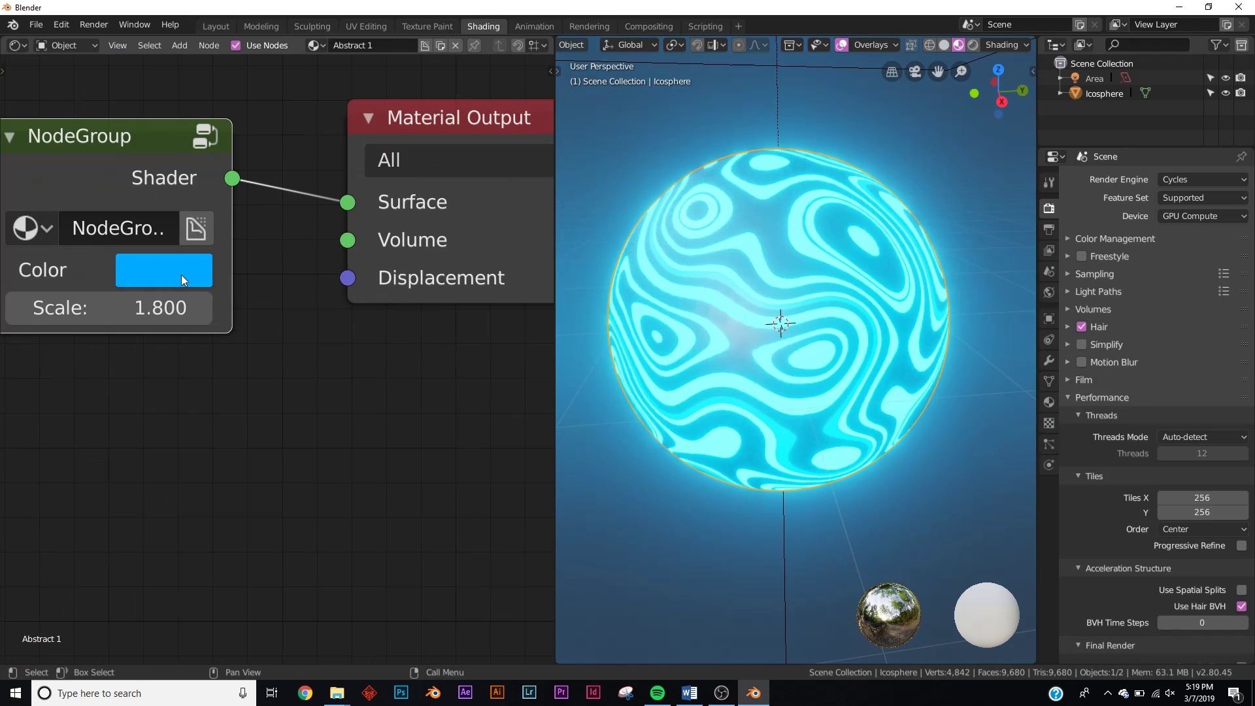
click(182, 274)
drag(261, 380, 232, 561)
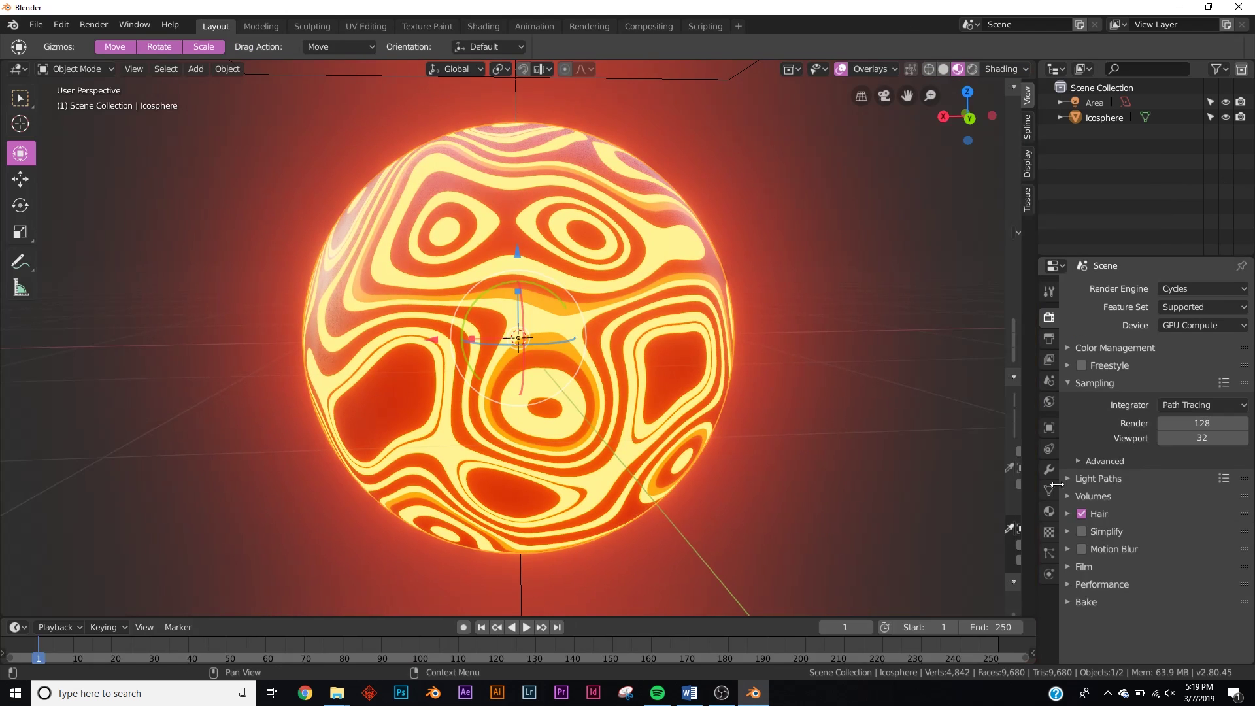
Step: Assign the Abstract 2 material to the icosphere and look at it from several distances
click(1049, 512)
click(1074, 337)
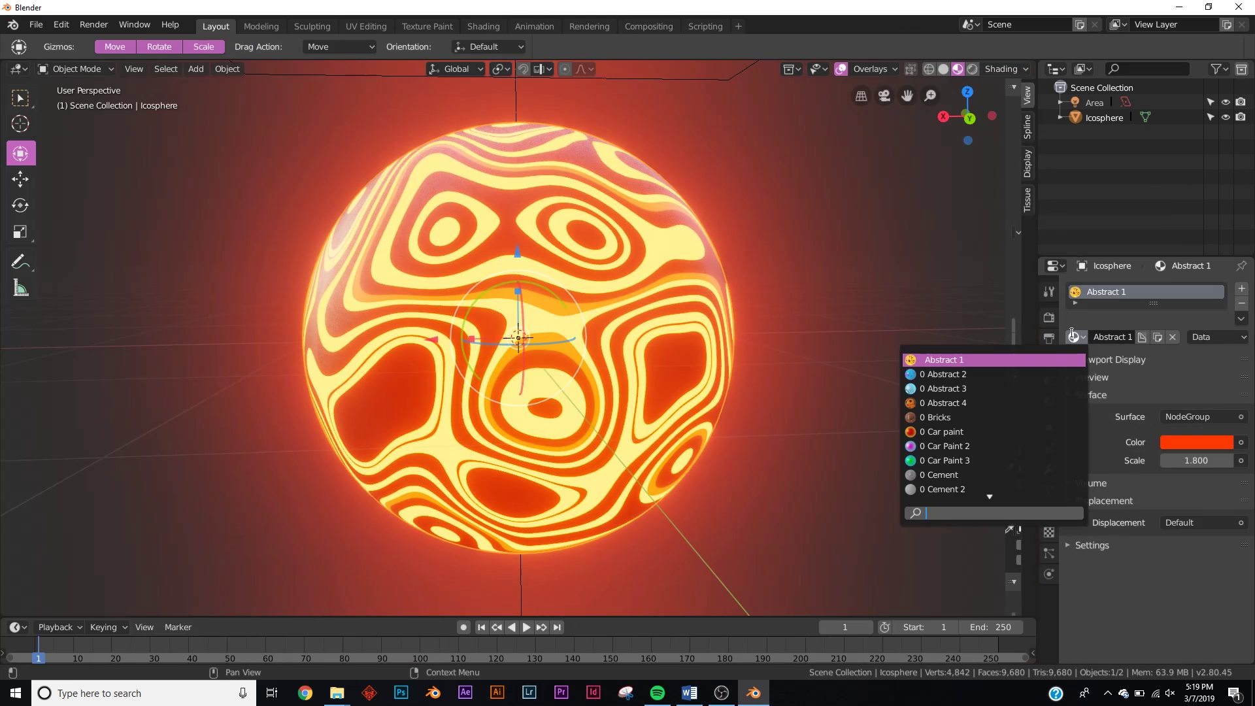
click(971, 372)
middle_drag(748, 285, 719, 248)
scroll(736, 308, up, 1)
scroll(726, 320, up, 1)
scroll(719, 246, down, 5)
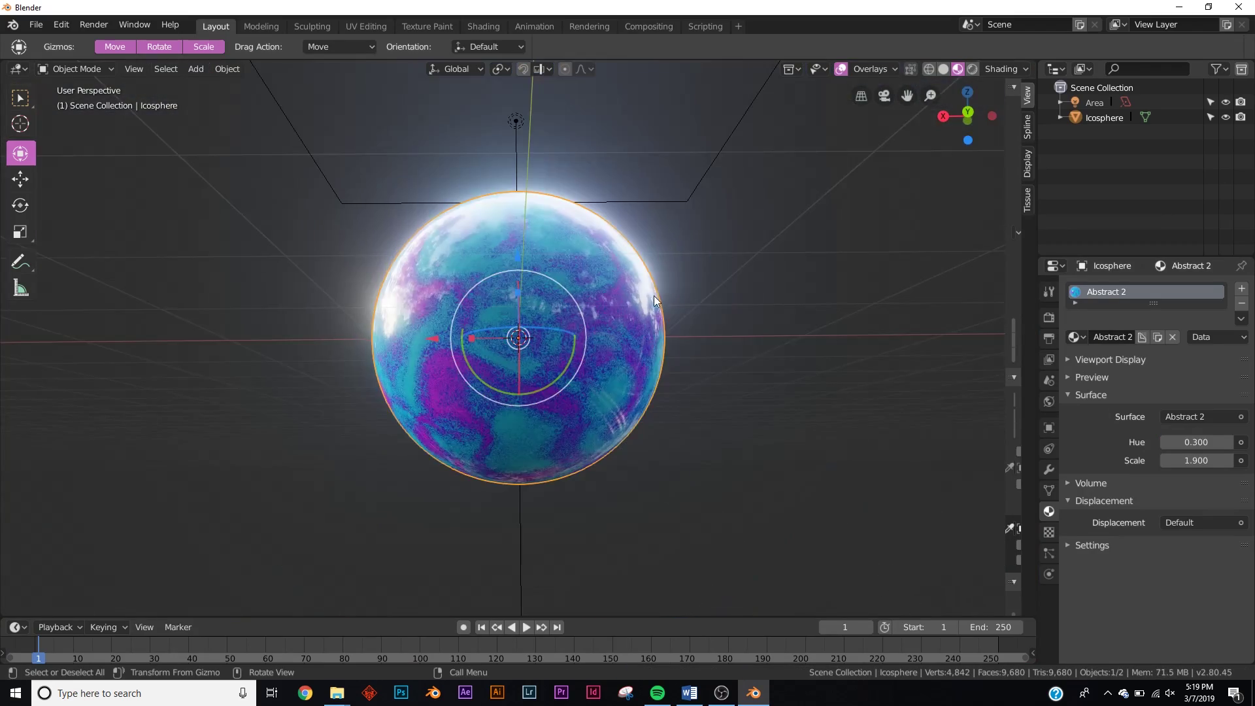
scroll(653, 313, up, 3)
scroll(640, 337, down, 3)
Step: Preview the Abstract 2 material on the icosphere in Rendered shading
key(z)
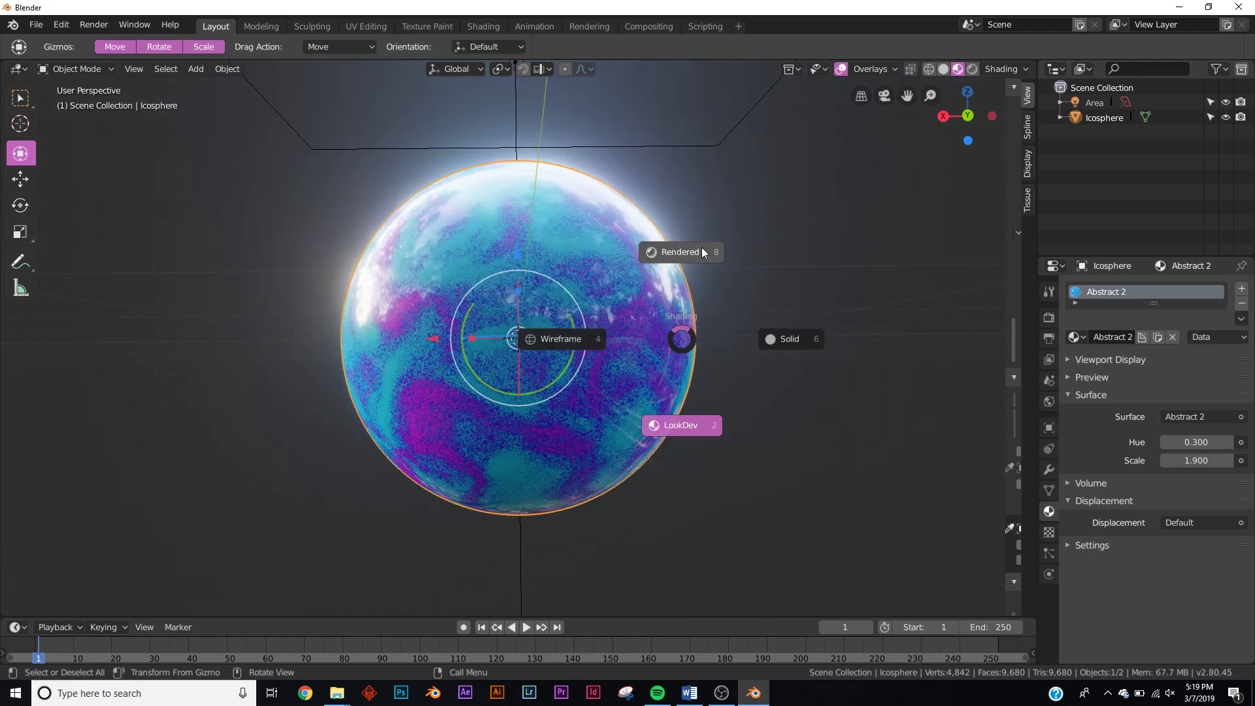
click(766, 257)
scroll(731, 269, up, 2)
middle_drag(731, 269, 654, 289)
scroll(653, 289, up, 4)
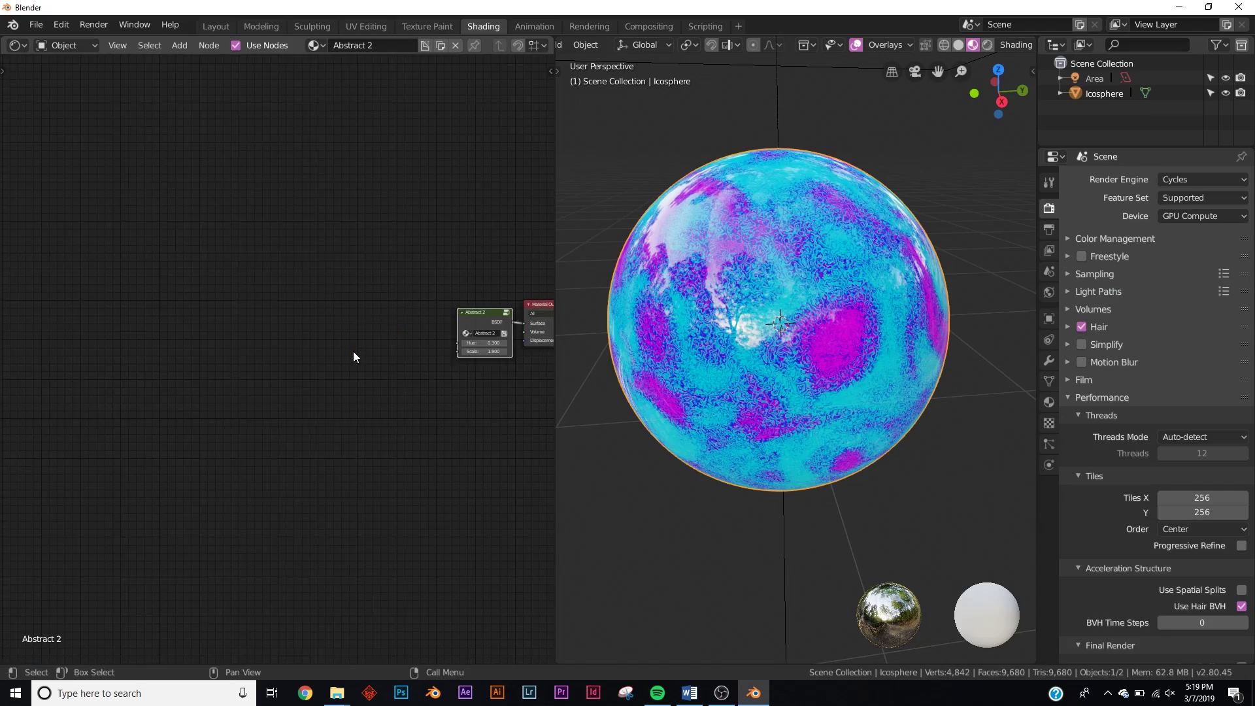
Step: Adjust the Hue of the Abstract 2 node group to recolour the icosphere
middle_drag(461, 362, 333, 355)
scroll(332, 355, up, 8)
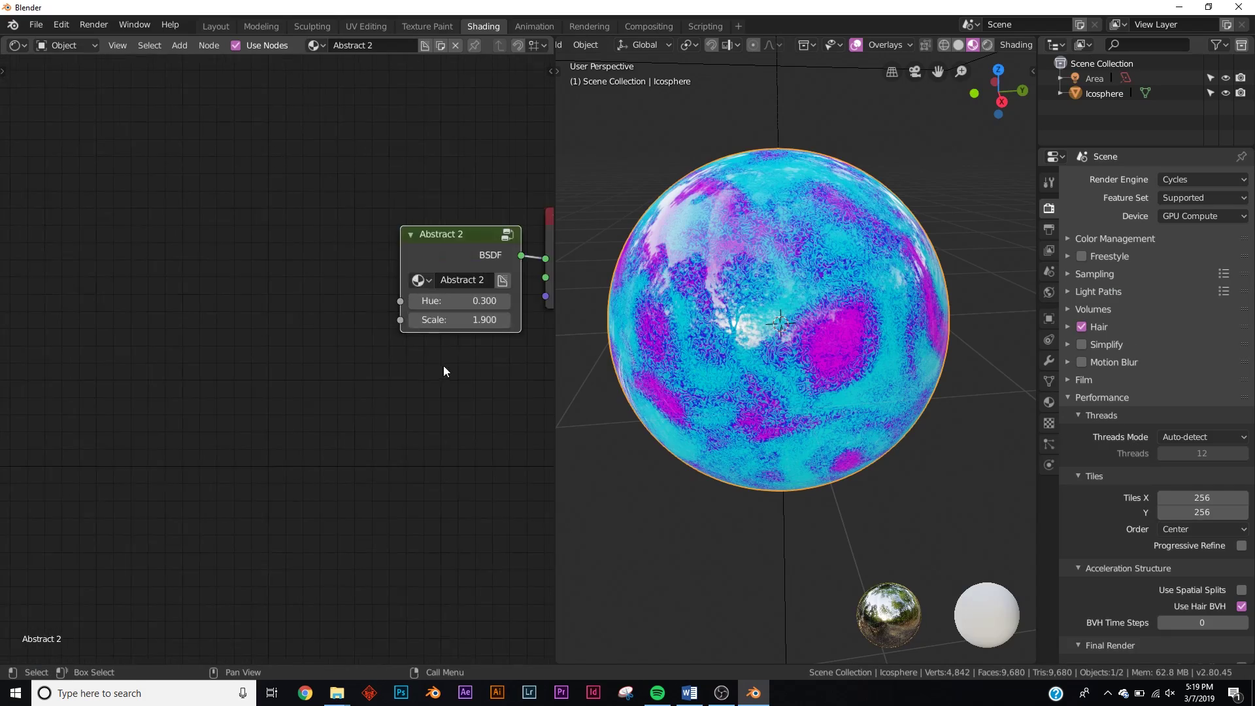
middle_drag(443, 366, 285, 368)
scroll(285, 367, up, 4)
scroll(285, 373, up, 2)
drag(230, 400, 392, 363)
key(ctrl+z)
drag(295, 358, 266, 358)
scroll(710, 356, up, 4)
middle_drag(710, 359, 716, 331)
scroll(716, 331, down, 4)
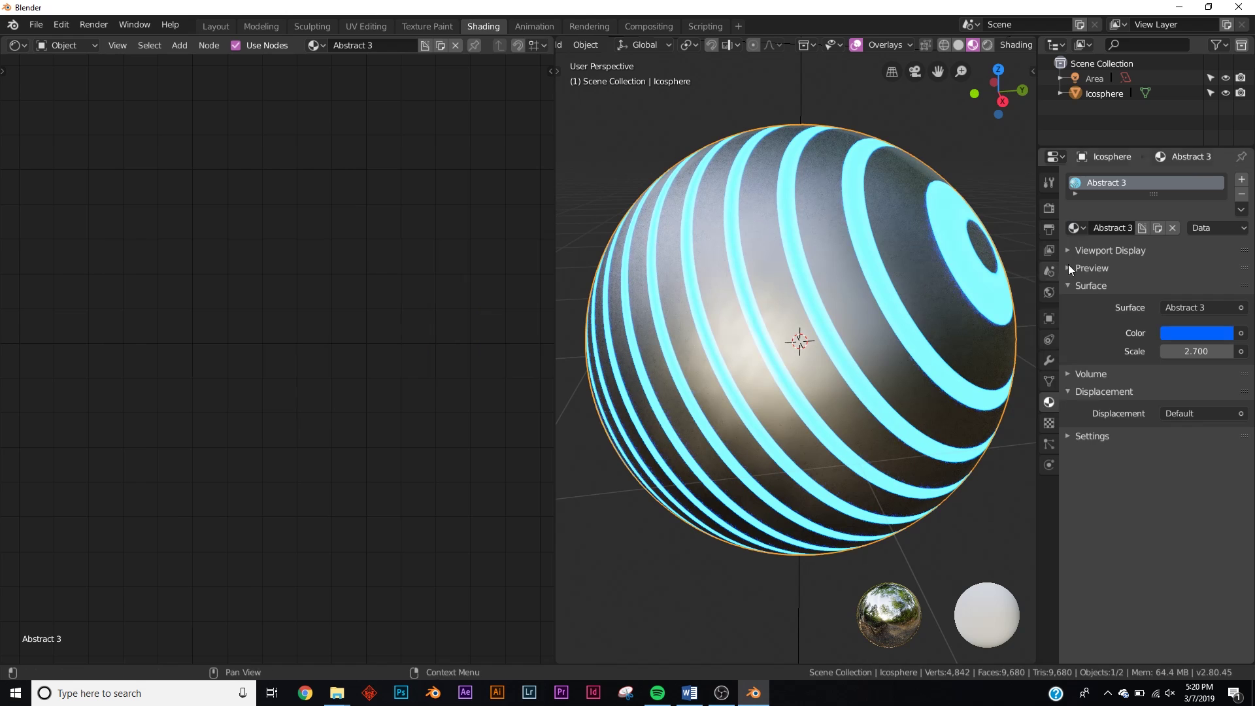
Step: Replace the icosphere's Abstract 3 material with Abstract 4
mouse_move(883, 306)
middle_down()
mouse_move(873, 324)
mouse_move(927, 296)
mouse_move(876, 283)
middle_up()
scroll(869, 280, down, 1)
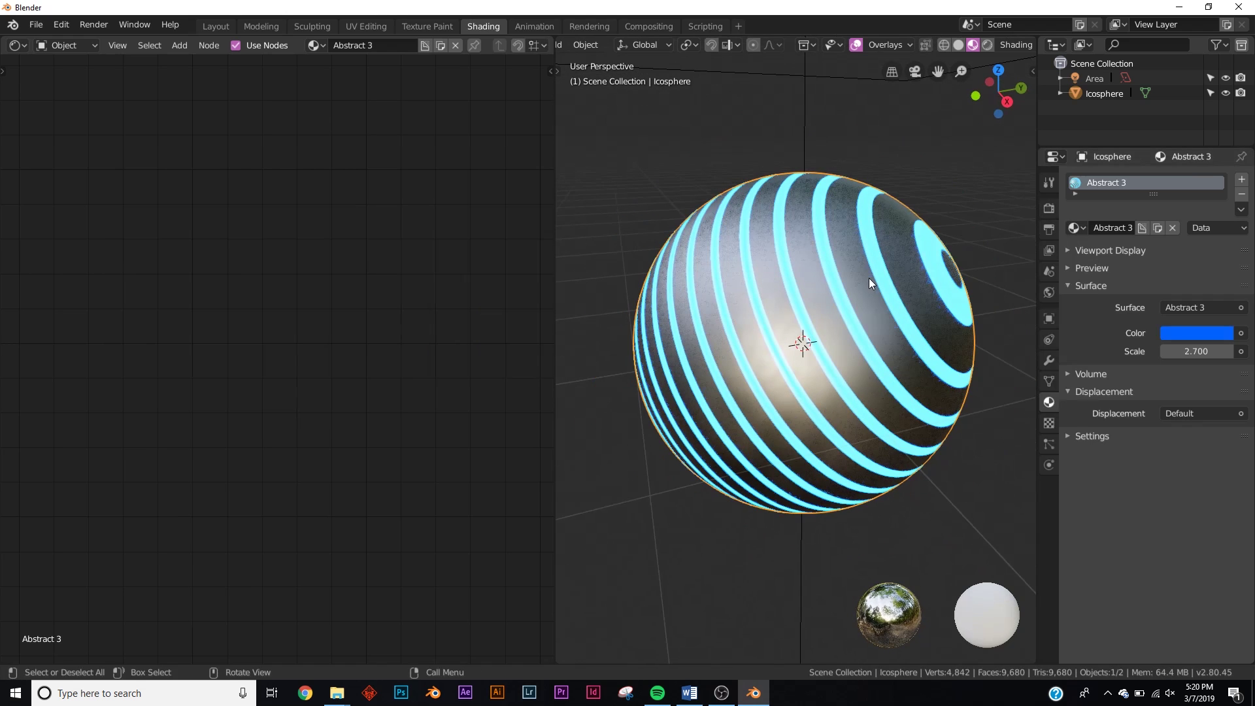
click(1076, 229)
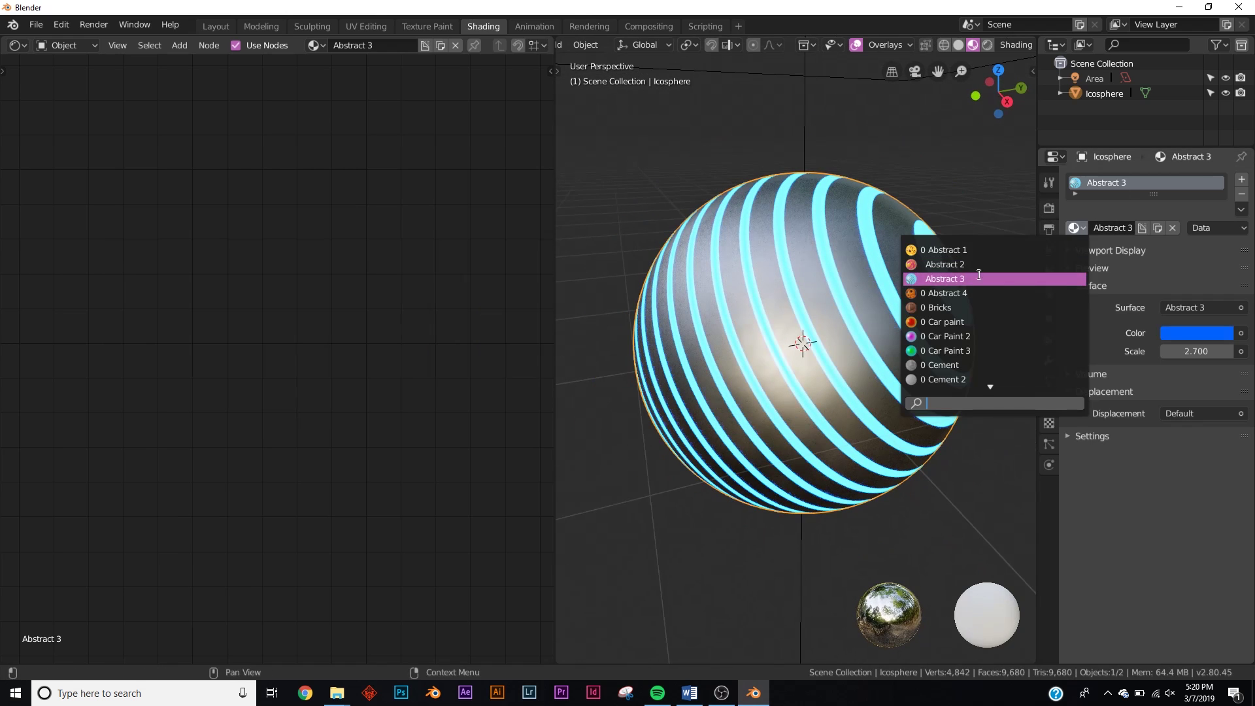
click(953, 289)
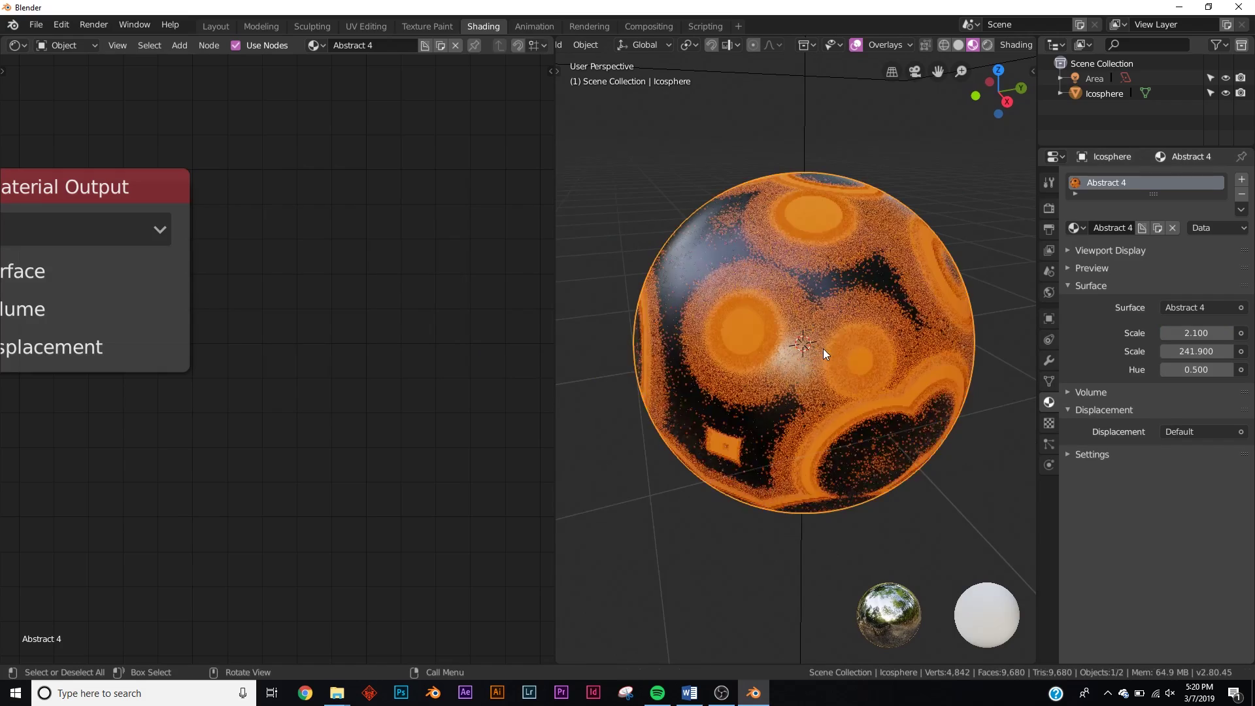
Step: Adjust the Scale and Hue values of the Abstract 4 node group
middle_drag(822, 347, 621, 406)
middle_drag(160, 378, 686, 370)
mouse_move(307, 370)
mouse_down()
mouse_move(392, 370)
mouse_move(294, 361)
mouse_up()
drag(258, 398, 241, 437)
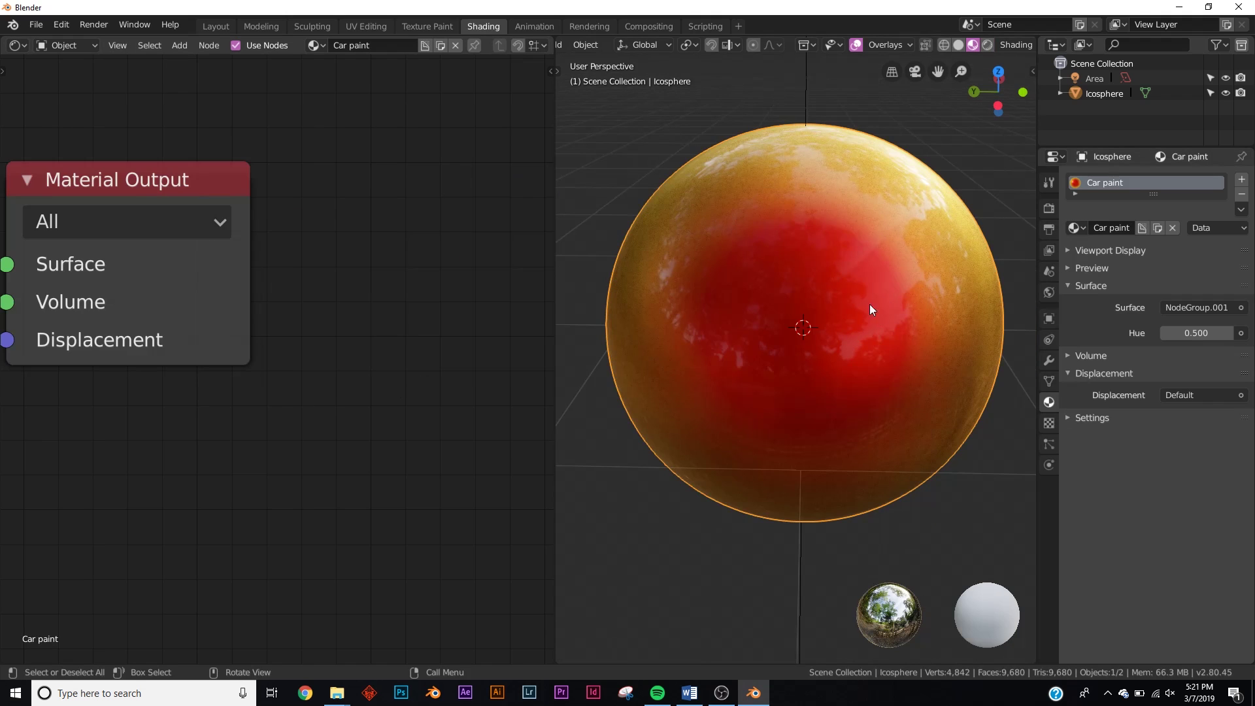
Step: Raise the Hue of the Car paint material's node group to 1.000
middle_drag(200, 386, 361, 347)
middle_drag(68, 389, 242, 405)
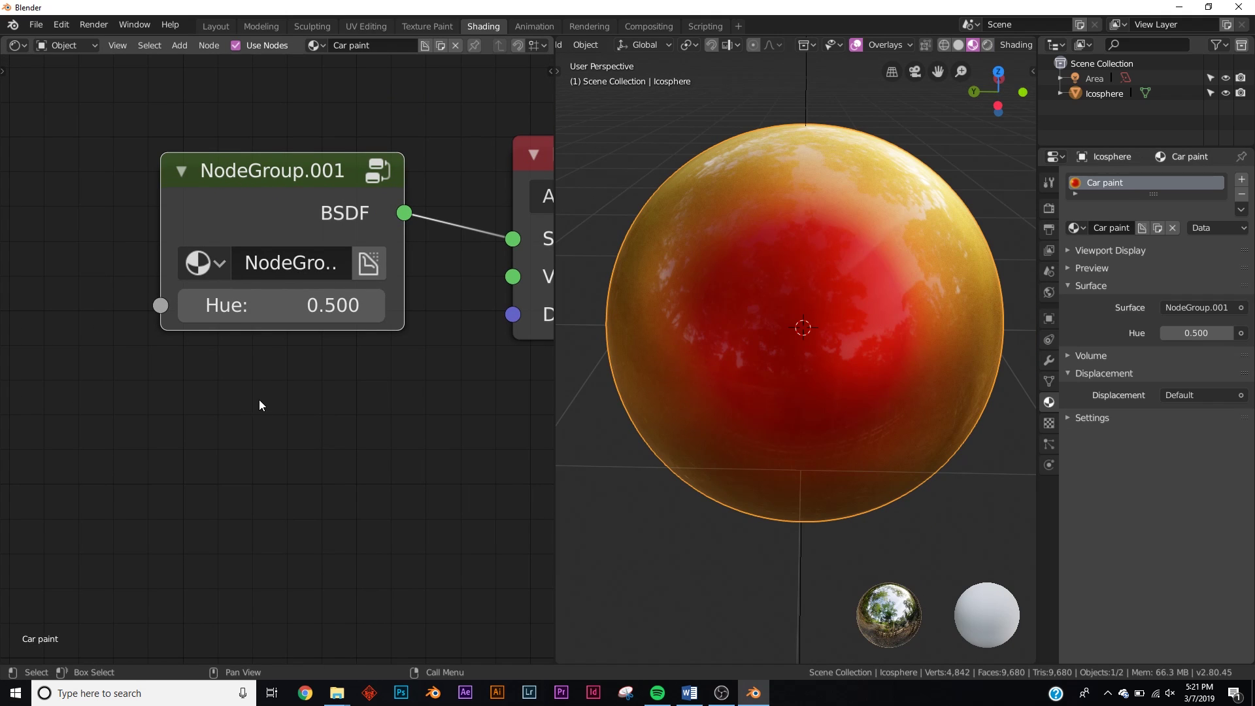
click(374, 306)
click(374, 309)
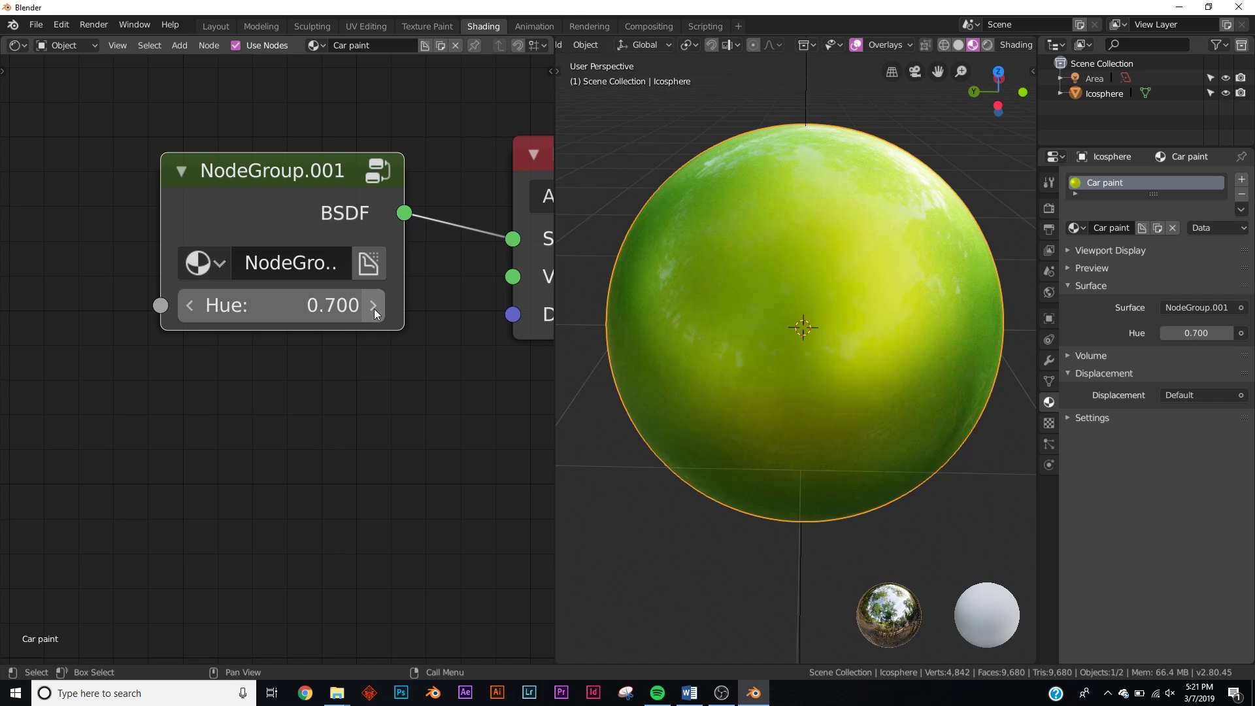
click(373, 308)
click(374, 309)
click(374, 309)
mouse_move(803, 366)
middle_down()
mouse_move(823, 346)
mouse_move(813, 355)
middle_up()
Step: Assign the Car Paint 2 material to the icosphere and raise its Hue to 1.000
click(1073, 231)
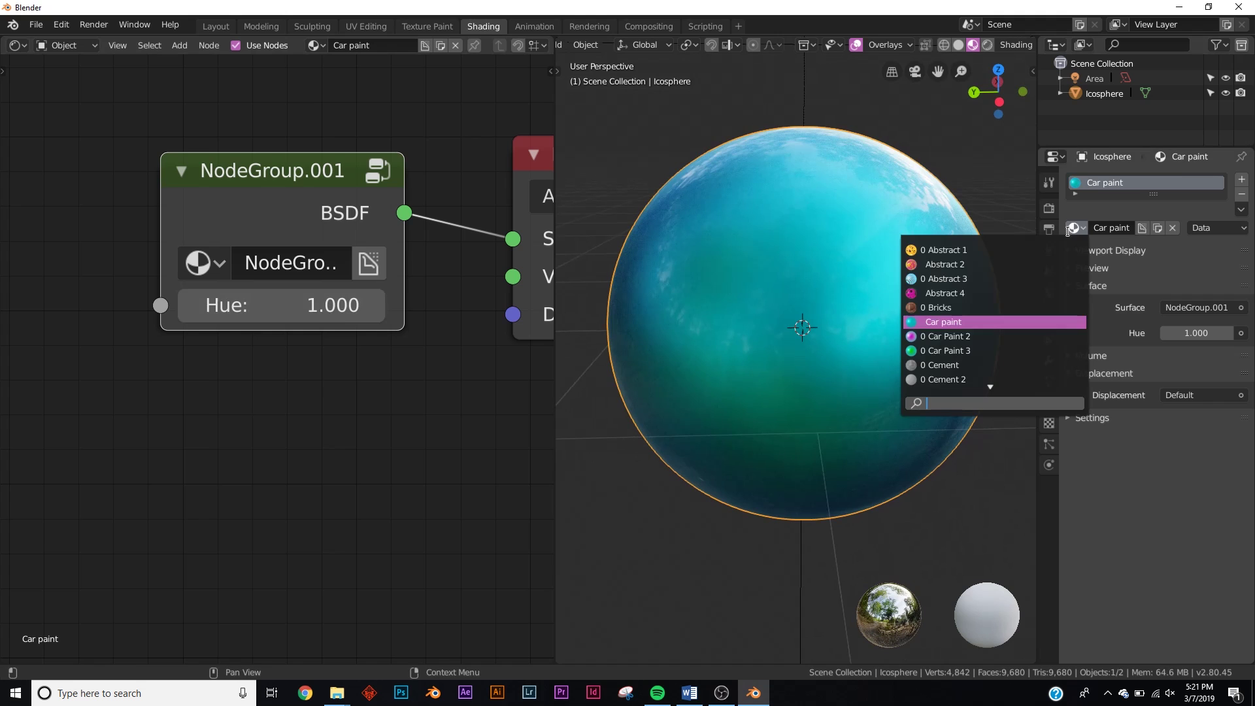
click(945, 338)
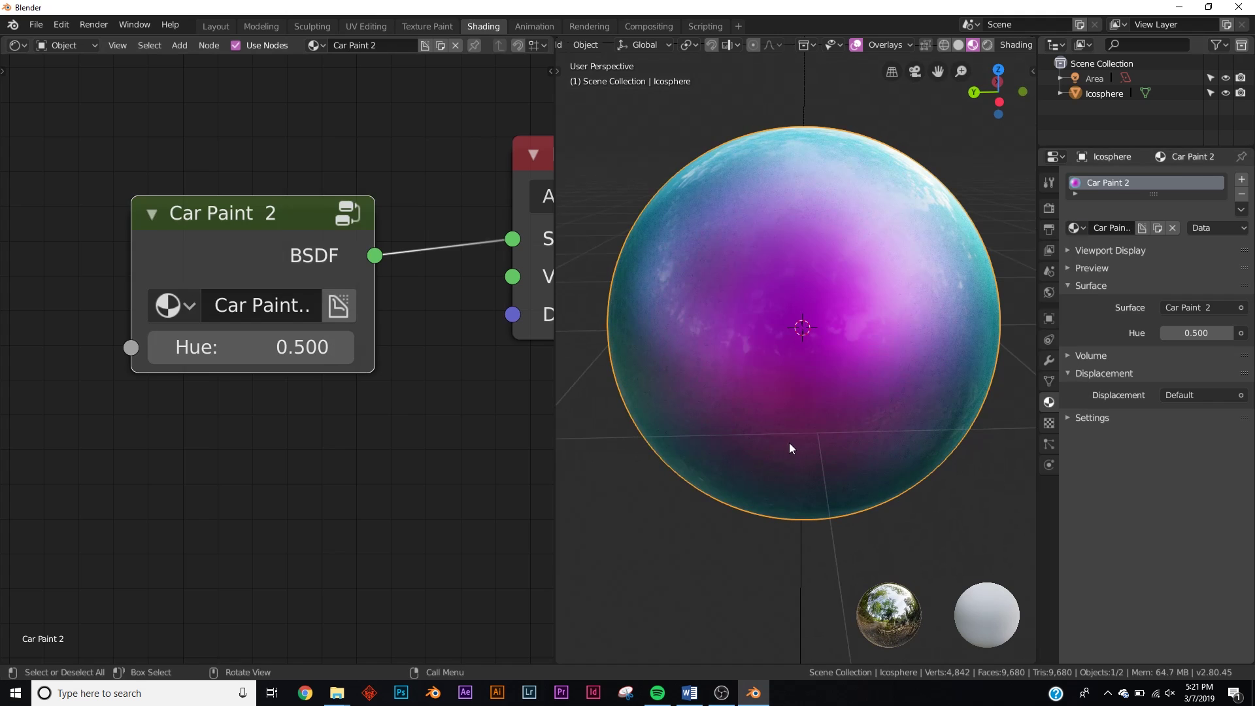
click(339, 348)
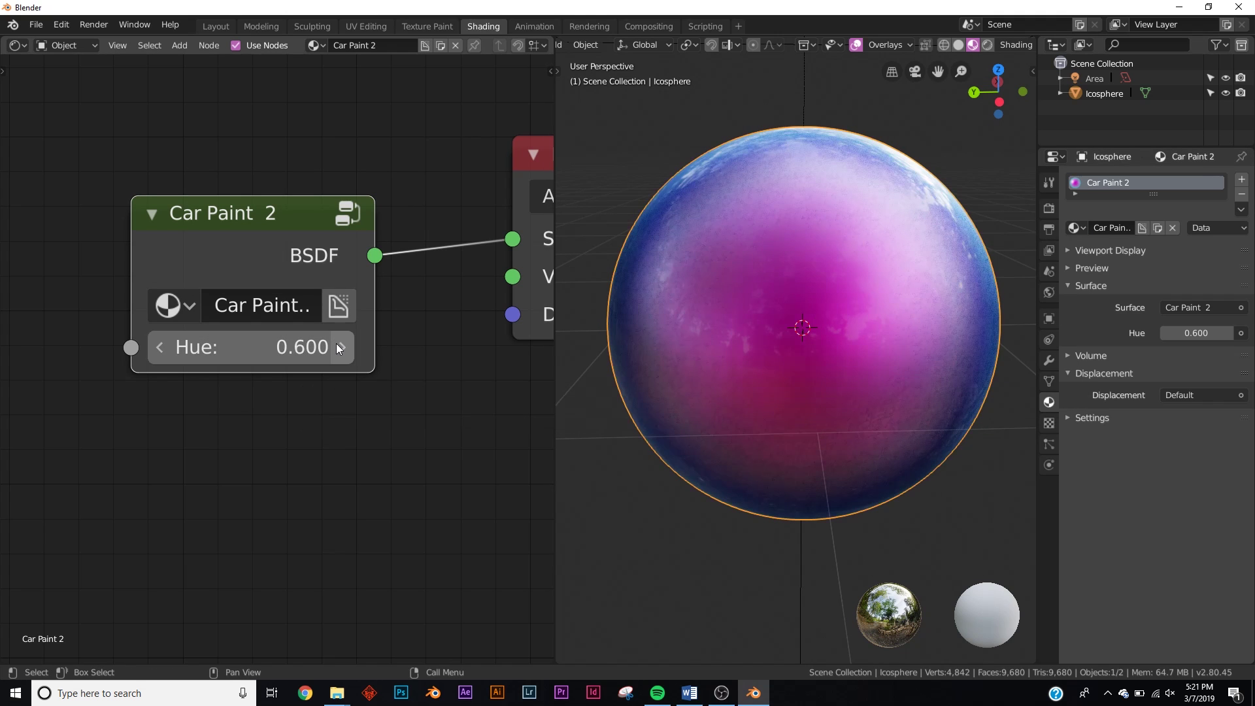
click(340, 348)
click(340, 347)
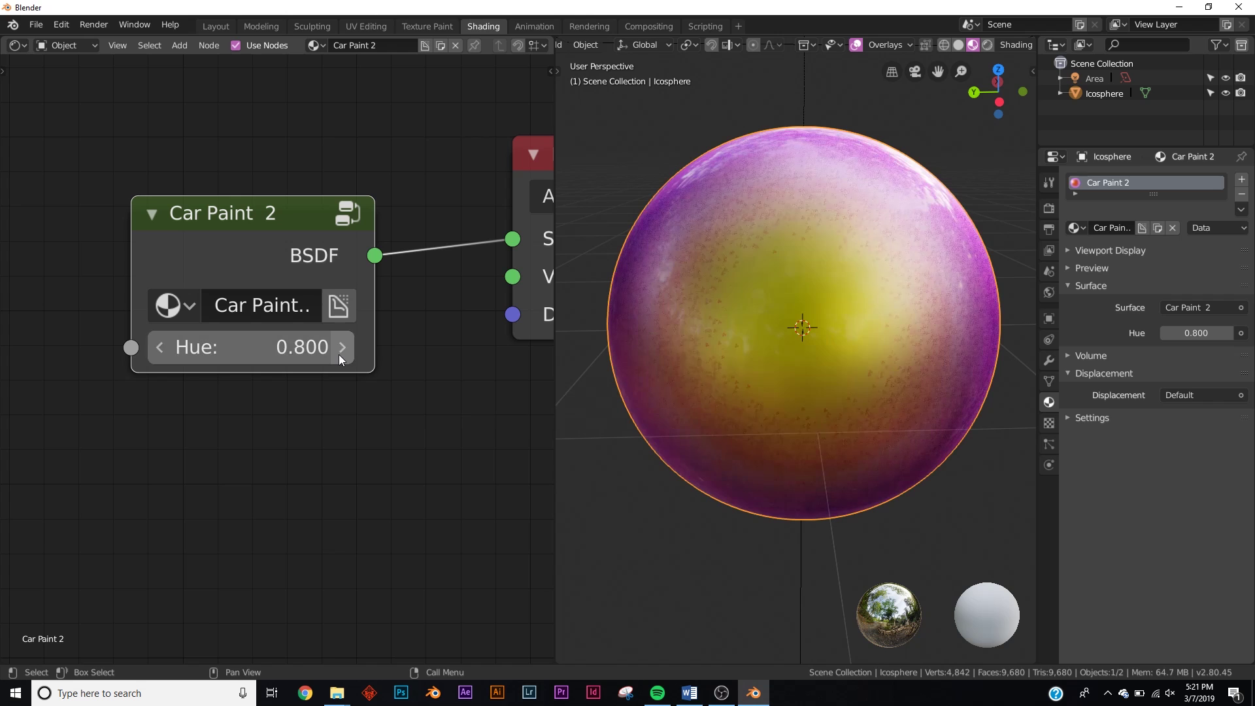
click(340, 347)
click(340, 348)
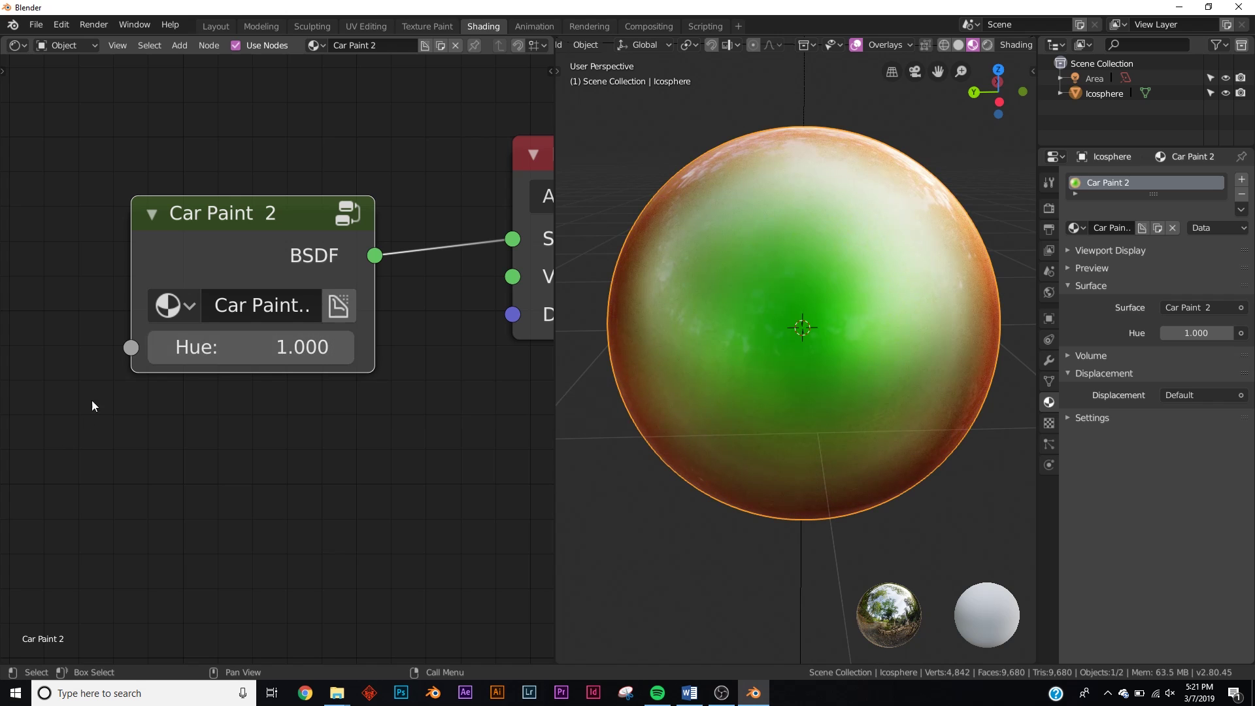
Step: Bring the Hue of the Car Paint 2 node group back to 0.500
click(151, 350)
click(151, 350)
click(152, 349)
click(152, 349)
click(152, 349)
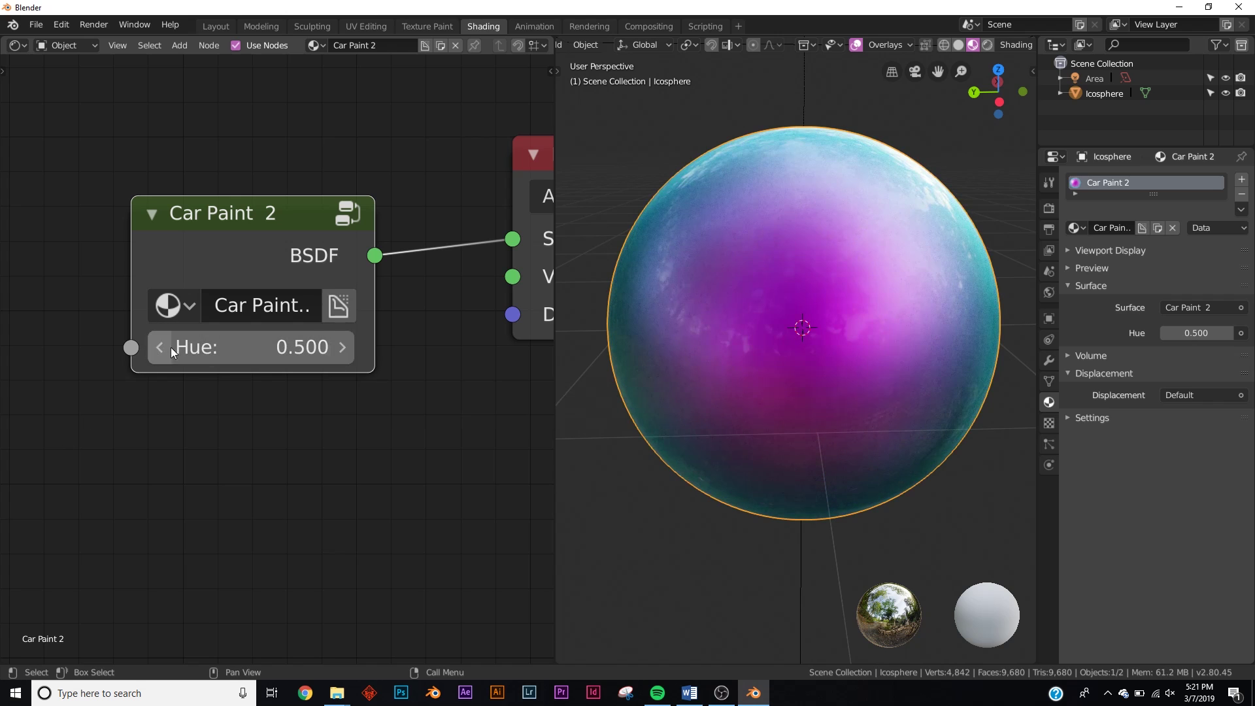
click(153, 349)
click(347, 345)
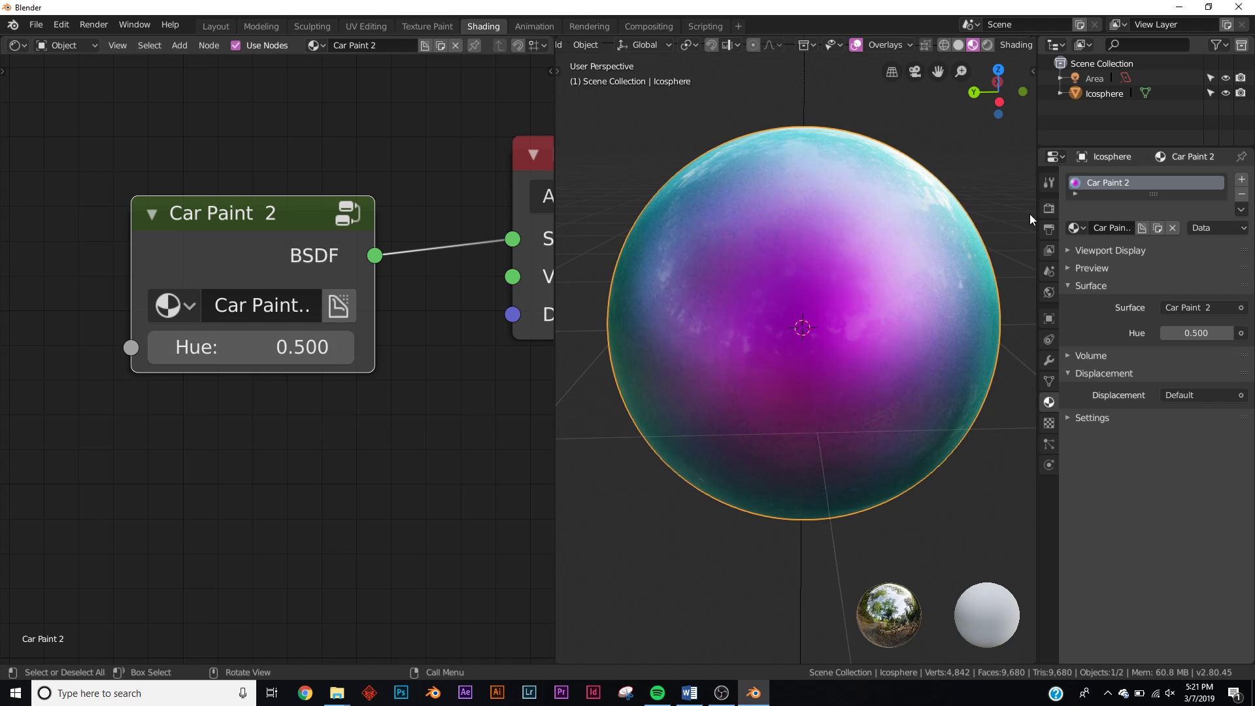
Step: Assign the Car Paint 3 material to the icosphere
click(1072, 229)
click(941, 347)
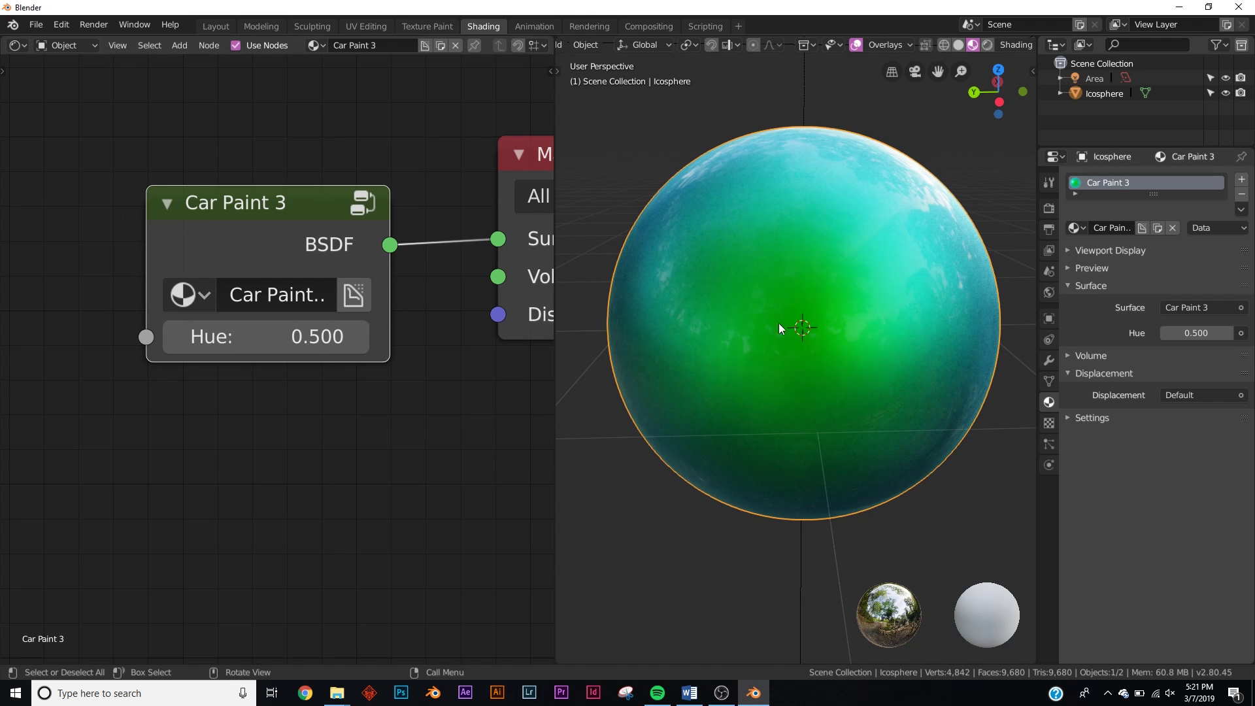
Step: Raise the Hue of the Car Paint 3 node group to 1.000 and bring it back to 0.900
click(357, 336)
click(357, 336)
click(357, 336)
click(357, 336)
click(357, 336)
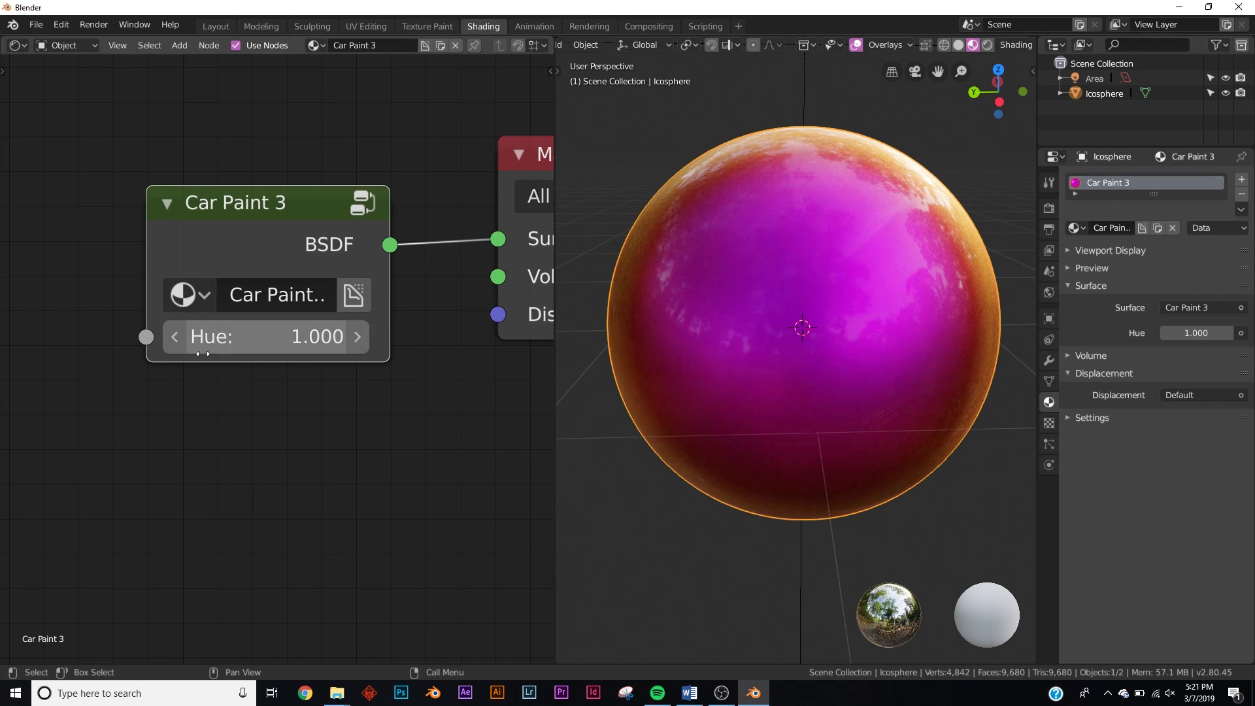
click(174, 336)
middle_drag(944, 353, 873, 346)
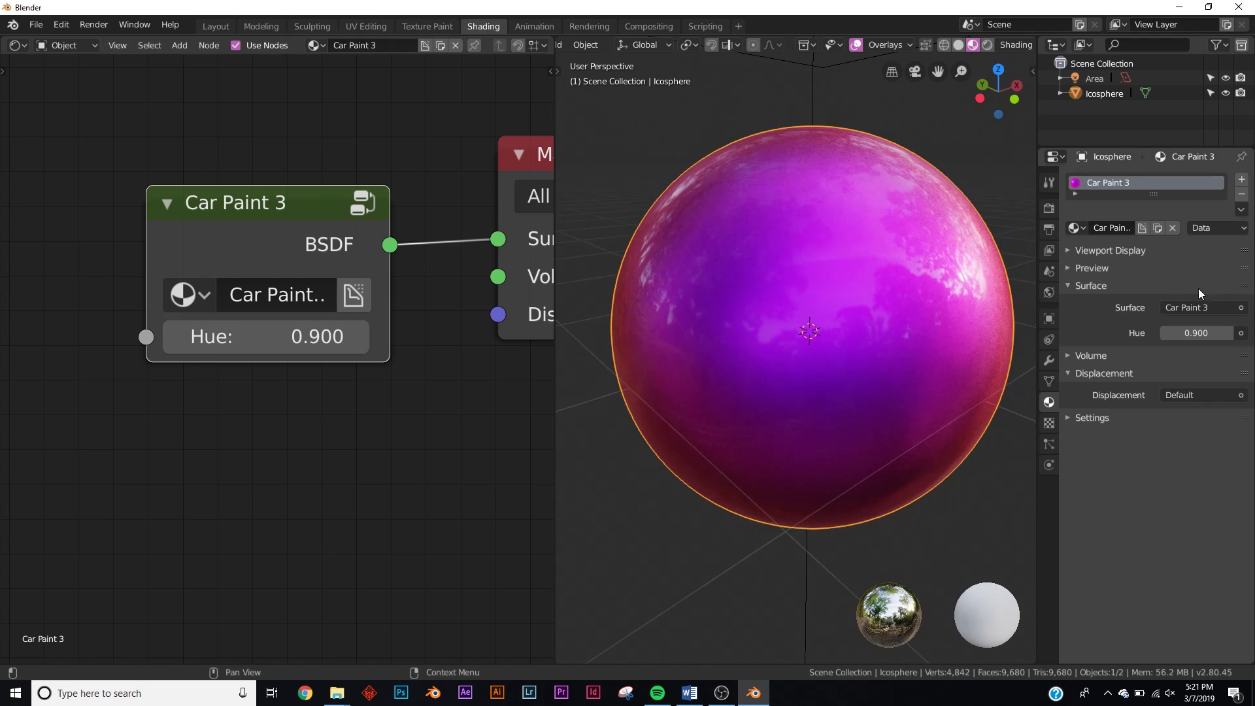
Step: Assign the Cement material to the icosphere and preview it in rendered viewport shading with the sphere deselected
click(1073, 228)
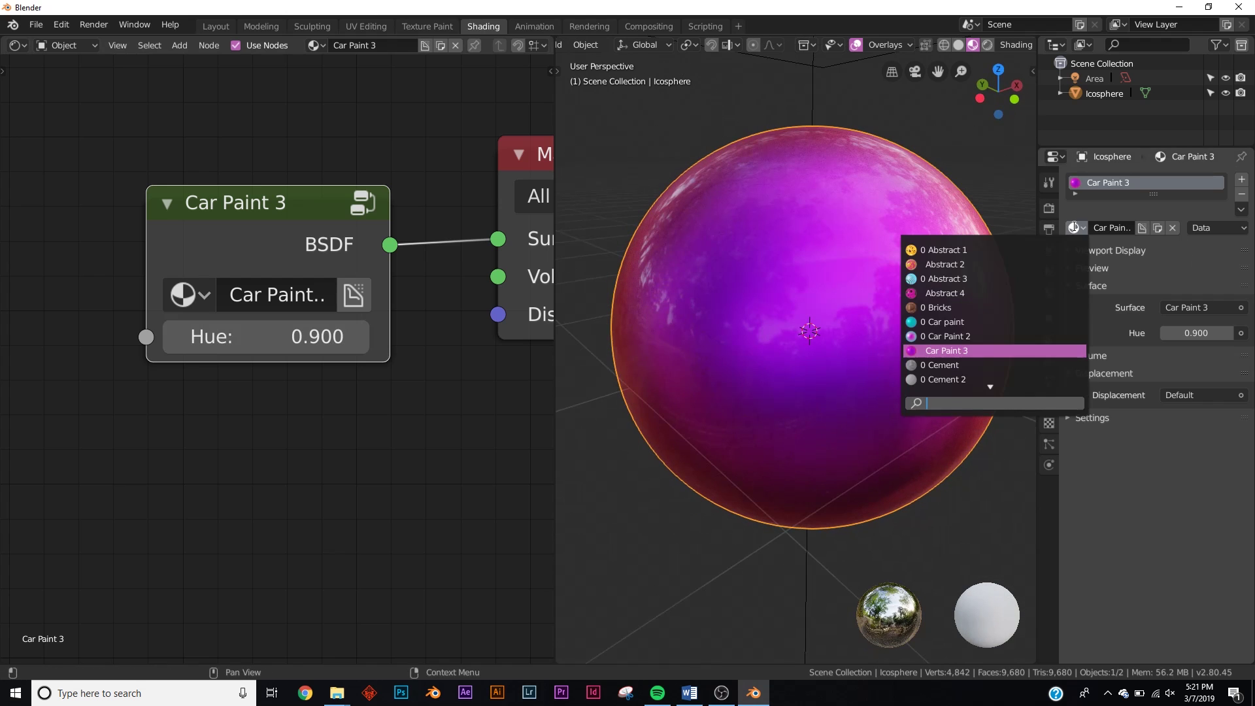
click(940, 364)
key(z)
click(881, 291)
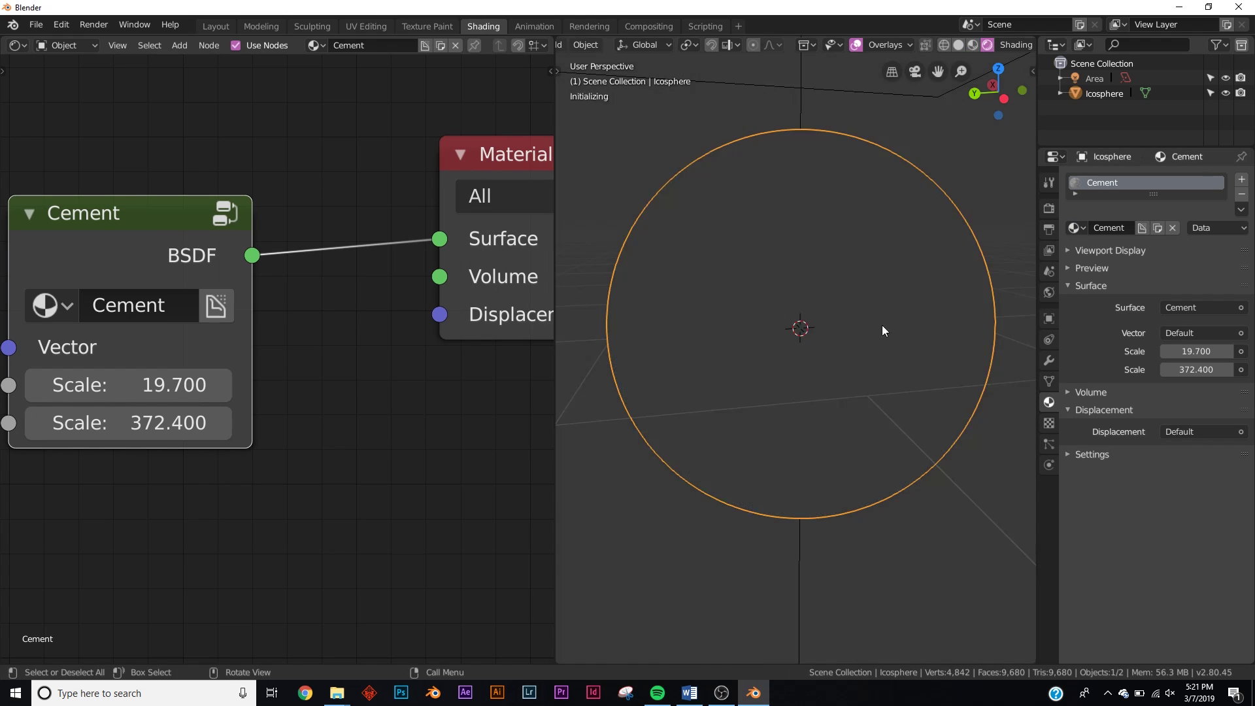
click(881, 537)
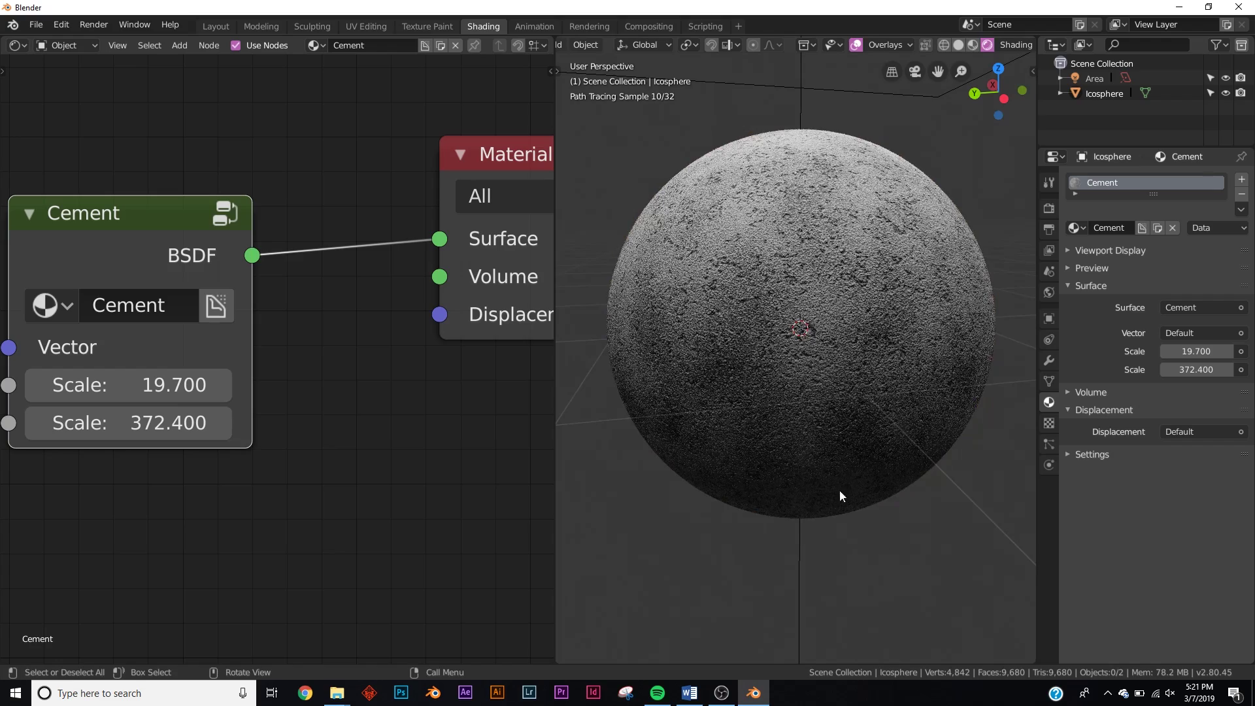
scroll(828, 404, up, 1)
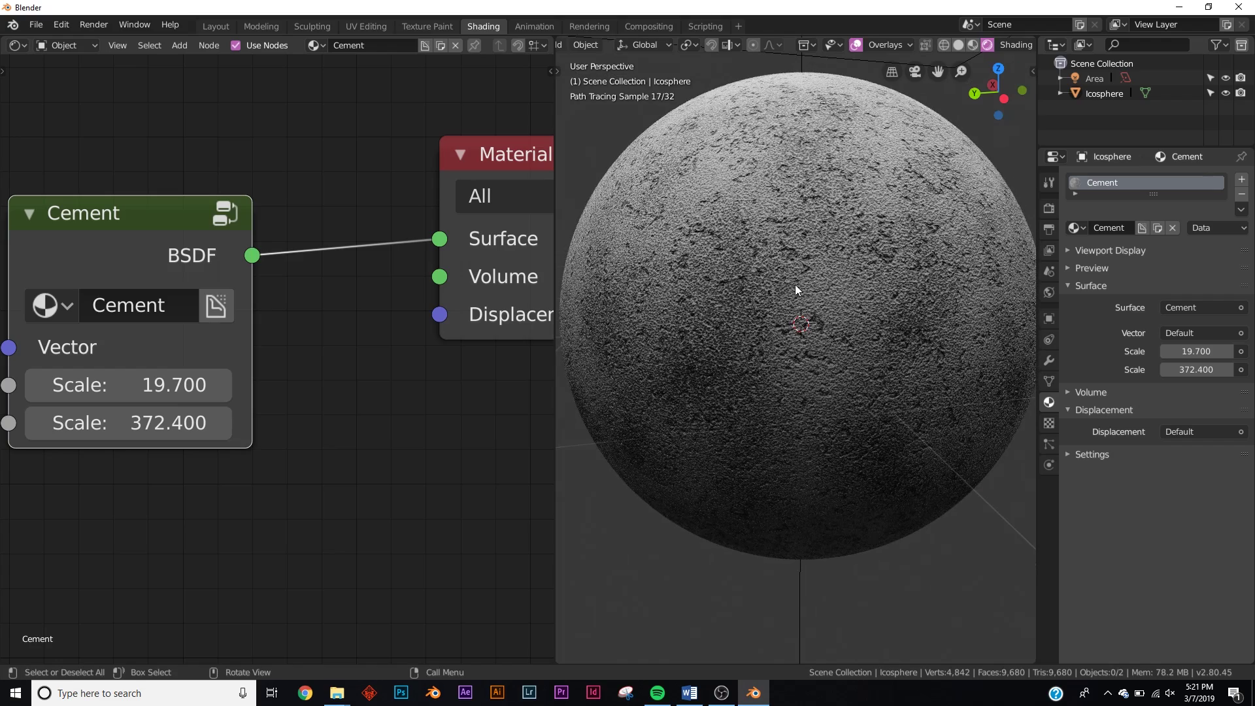
Step: Return the viewport to LookDev shading and assign the Cement 2 material to the icosphere
key(z)
click(794, 361)
middle_drag(784, 269, 782, 303)
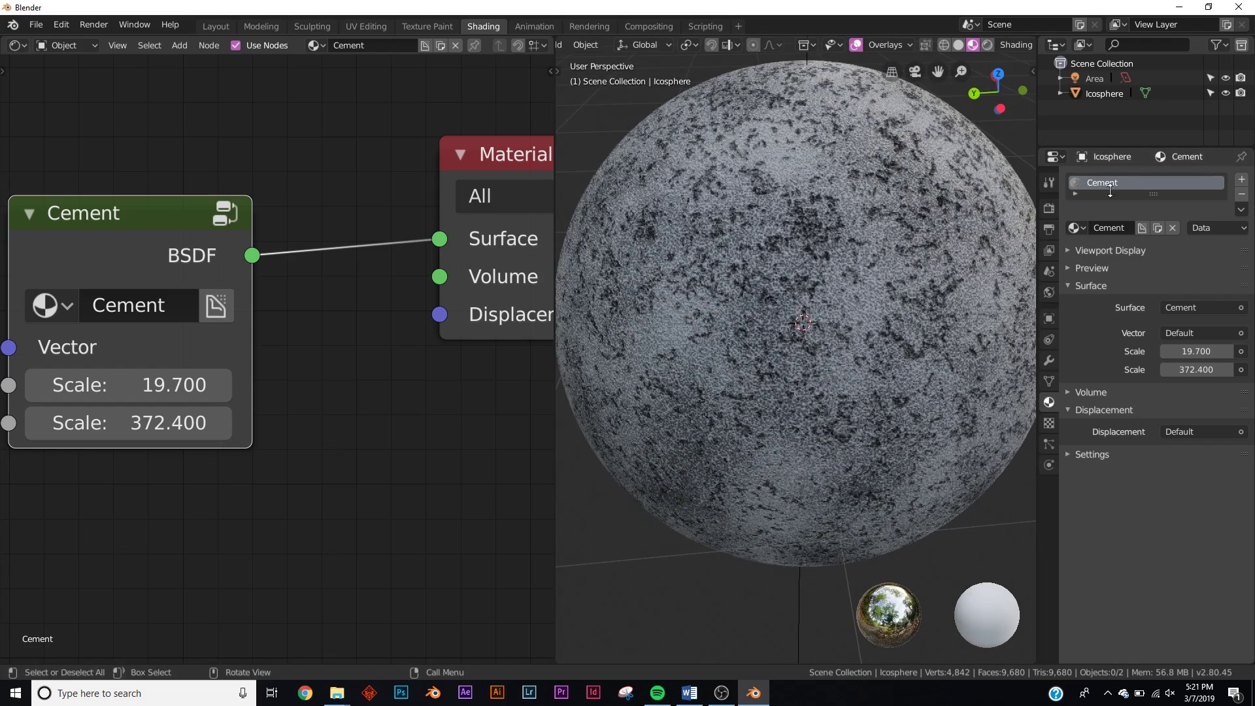
click(1074, 228)
click(981, 377)
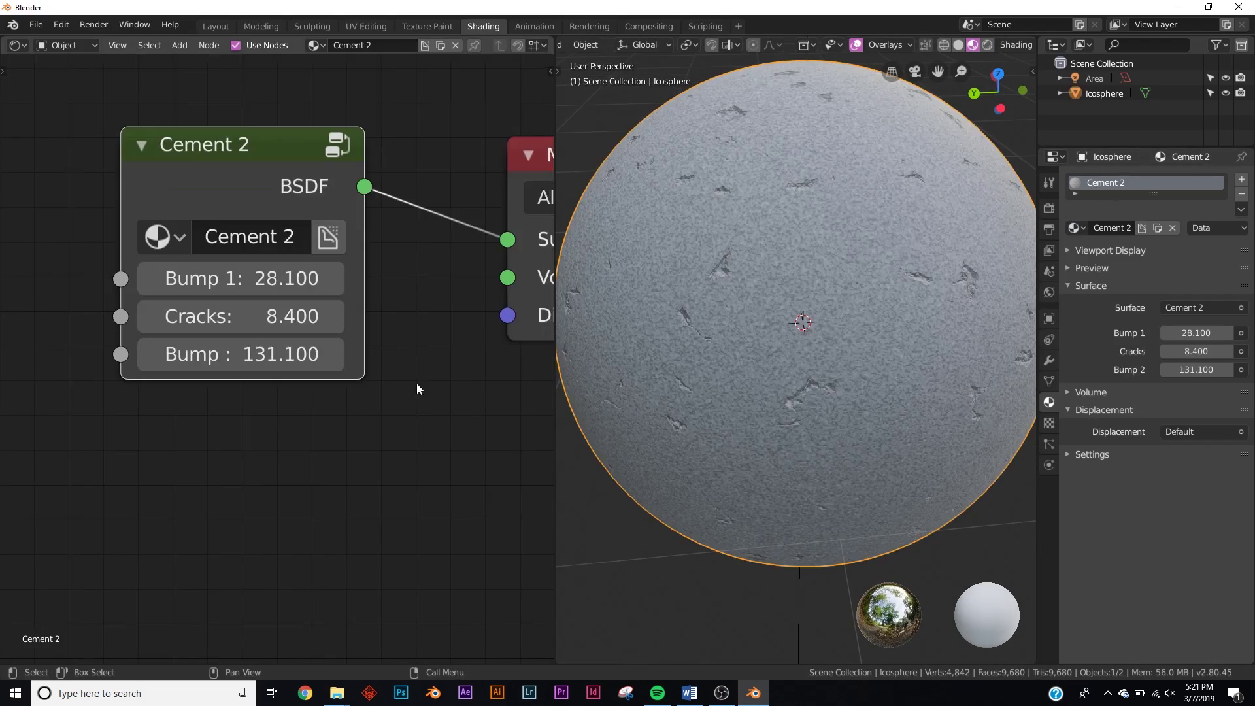
Step: Preview the Cement 2 material in rendered viewport shading and return to LookDev shading
key(z)
click(818, 191)
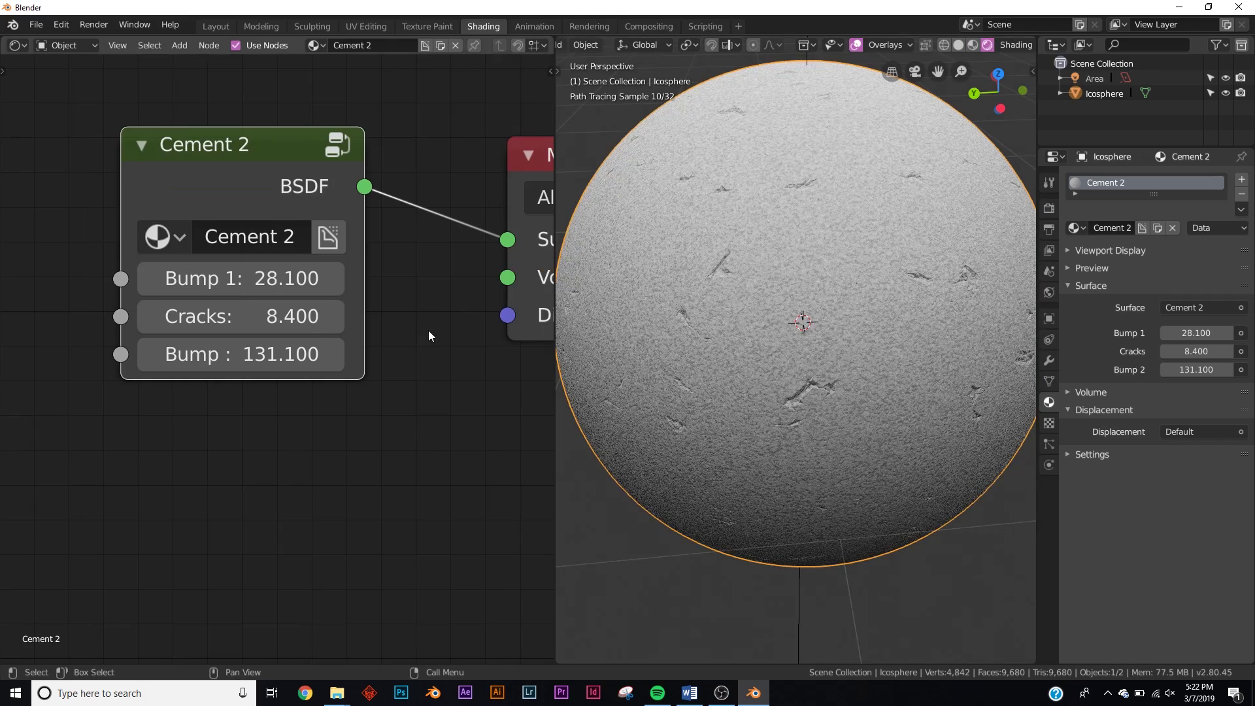
key(z)
click(733, 397)
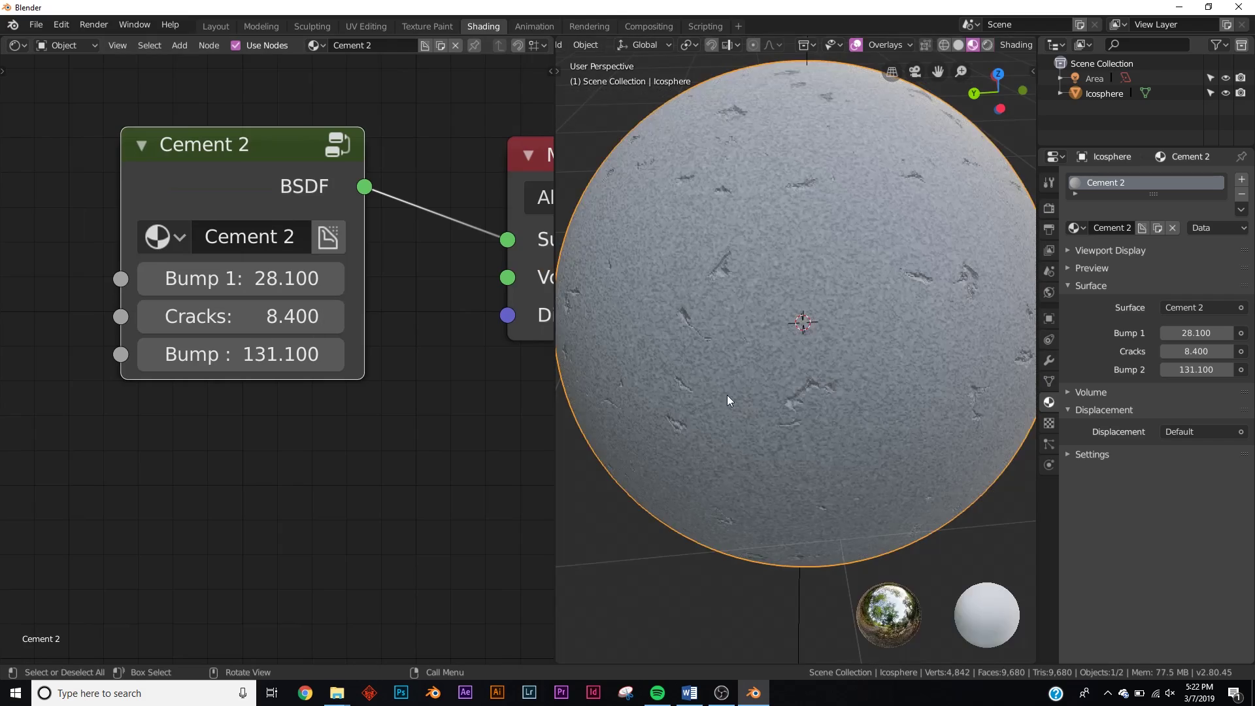
Step: Try a different Cracks value on the Cement 2 node group and undo the change
drag(327, 317, 370, 317)
mouse_move(254, 323)
mouse_down()
mouse_move(222, 323)
mouse_move(254, 323)
mouse_up()
key(ctrl+z)
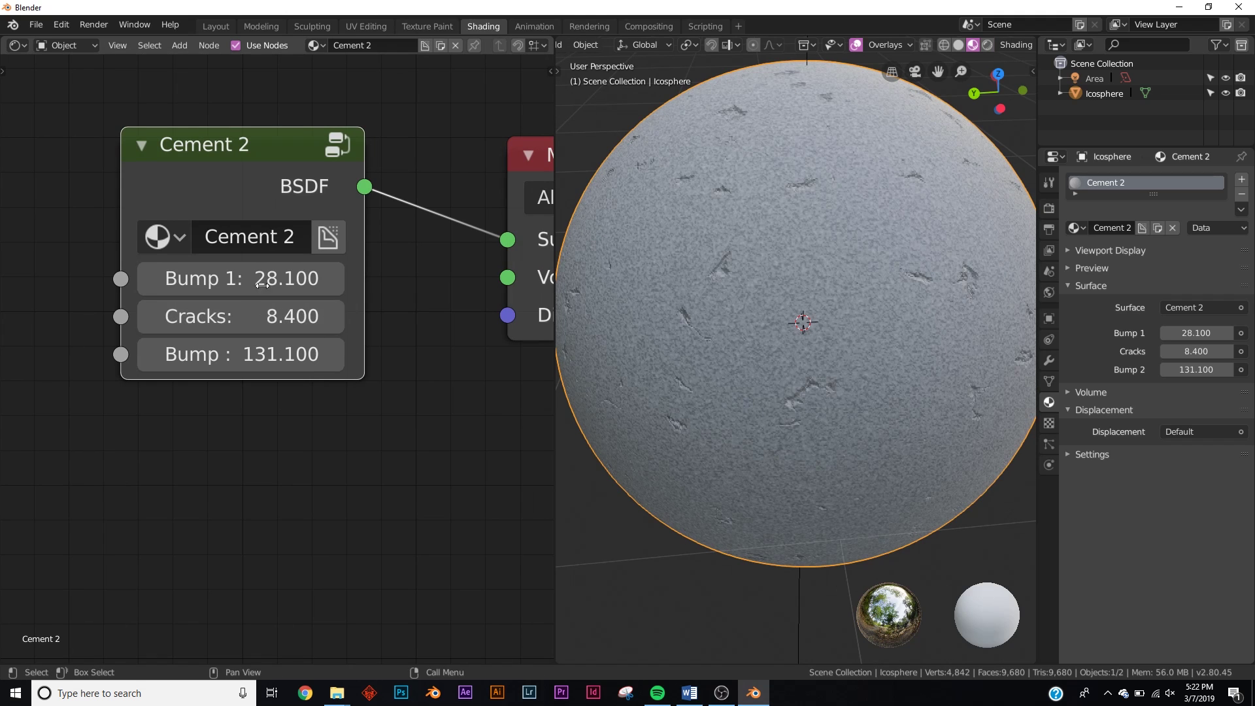
Step: Set Bump 1 of the Cement 2 node group to 11.500 and adjust its Bump 2 value
drag(314, 279, 261, 279)
key(ctrl+z)
key(ctrl+z)
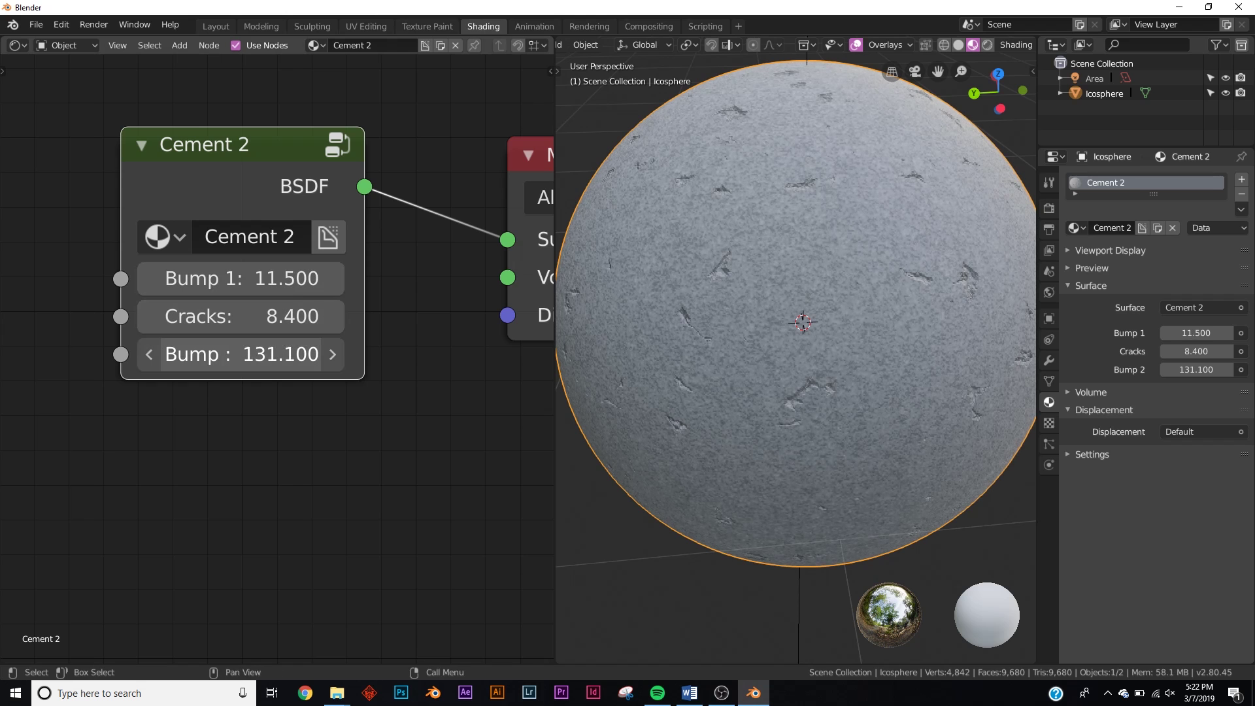
mouse_move(281, 354)
mouse_down()
mouse_move(311, 353)
mouse_move(295, 354)
mouse_up()
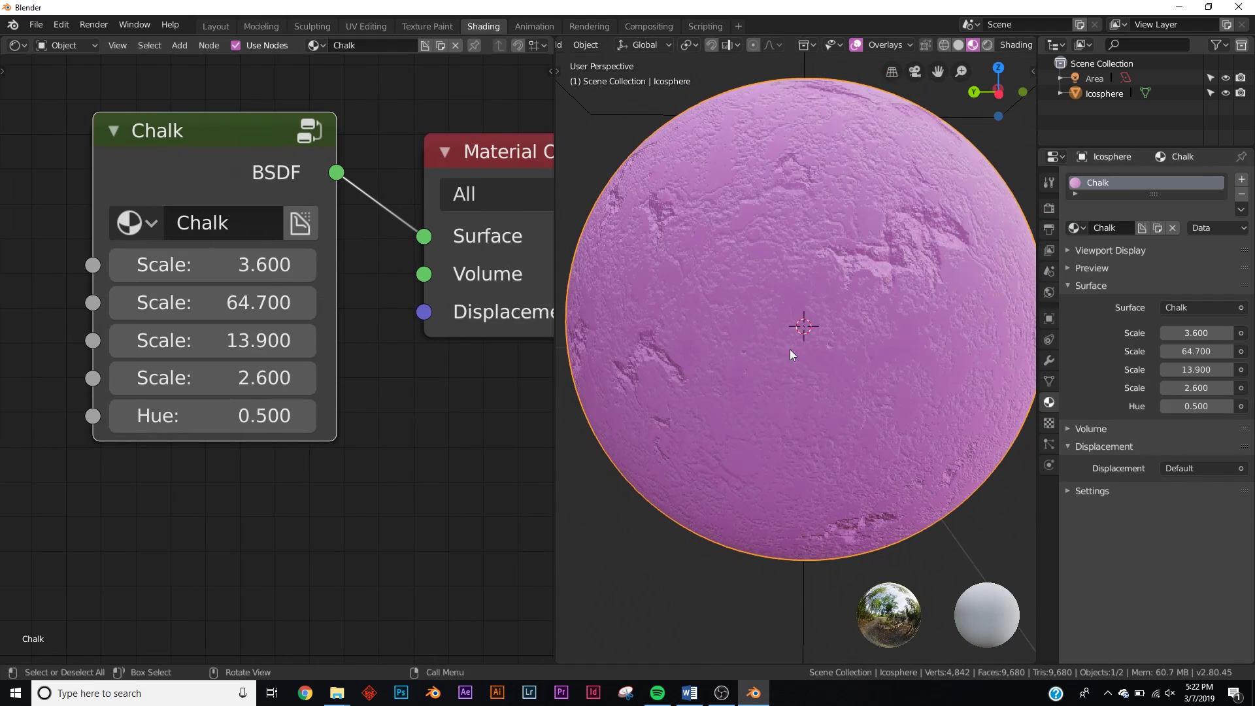
Step: Examine the Chalk material's surface from near and far, and compare it in rendered and LookDev shading
scroll(802, 349, down, 6)
scroll(802, 349, up, 8)
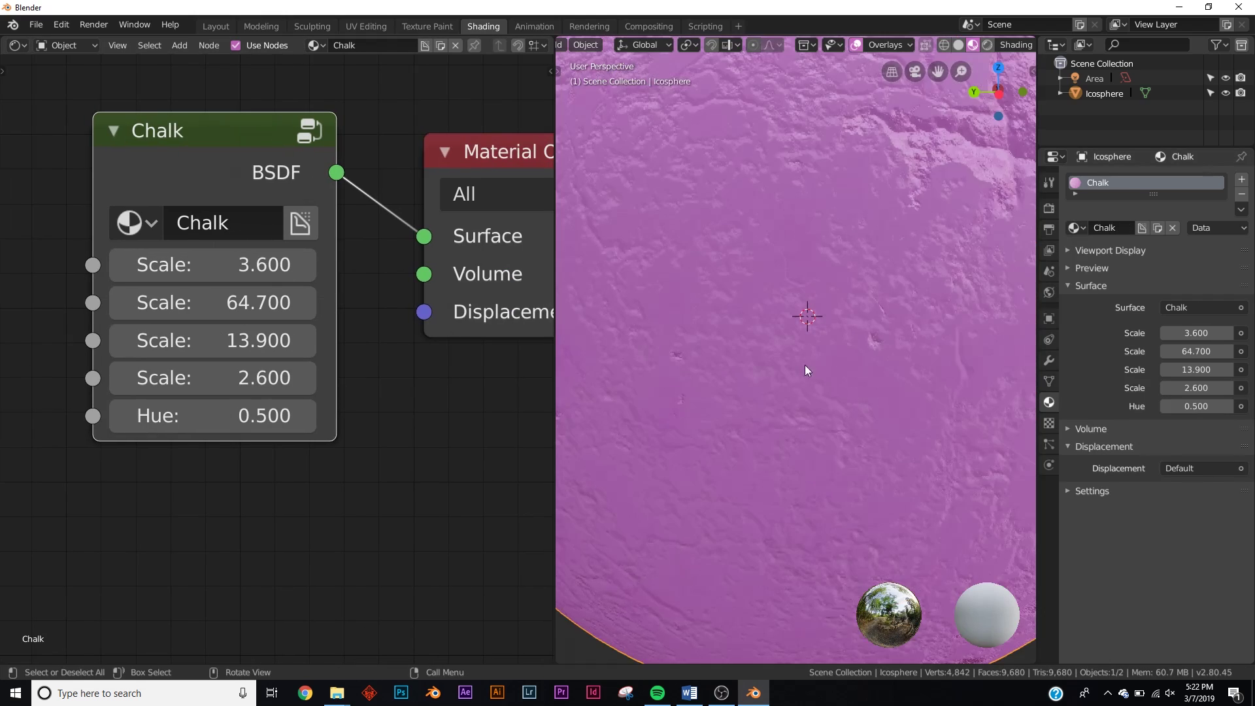
scroll(806, 370, down, 7)
scroll(759, 324, up, 1)
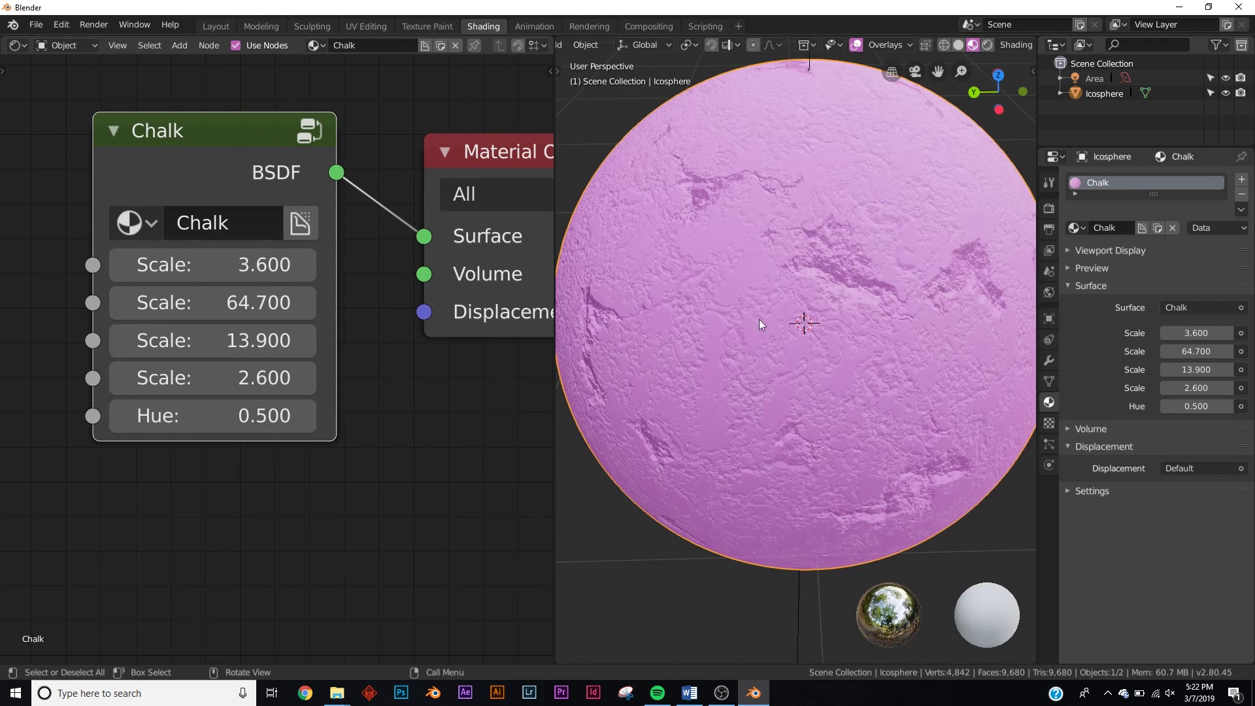
middle_drag(835, 279, 819, 327)
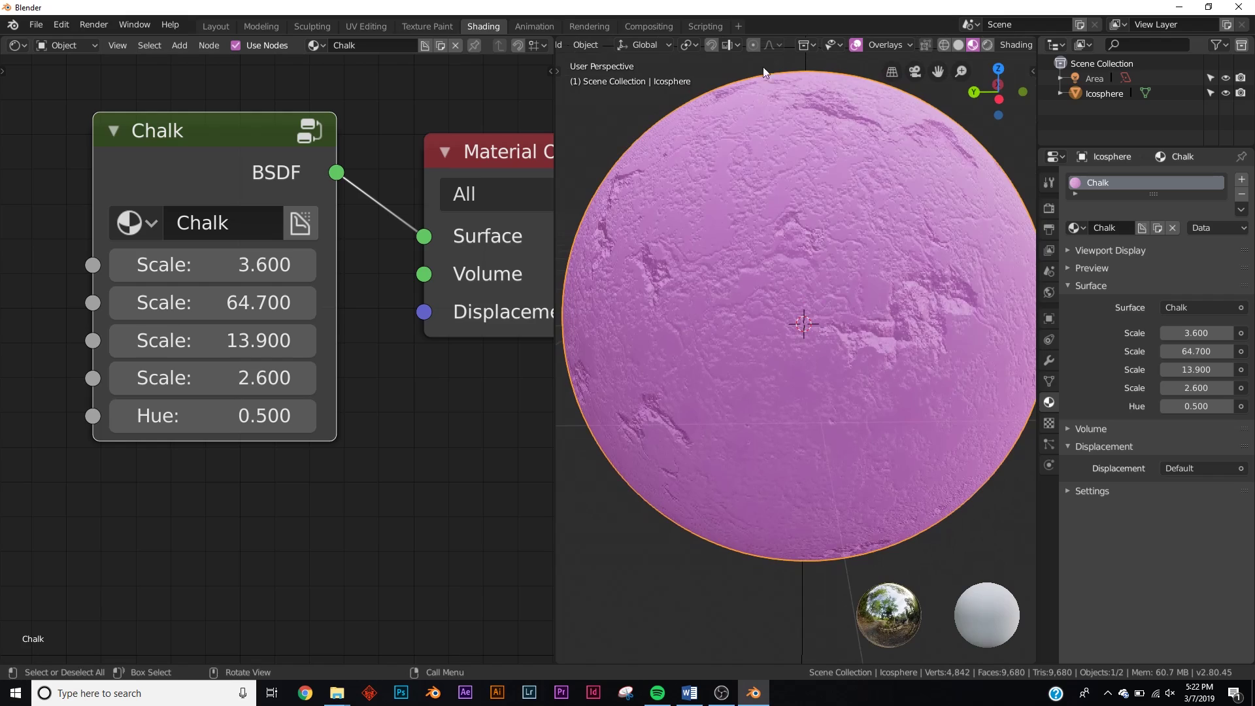
key(z)
click(796, 236)
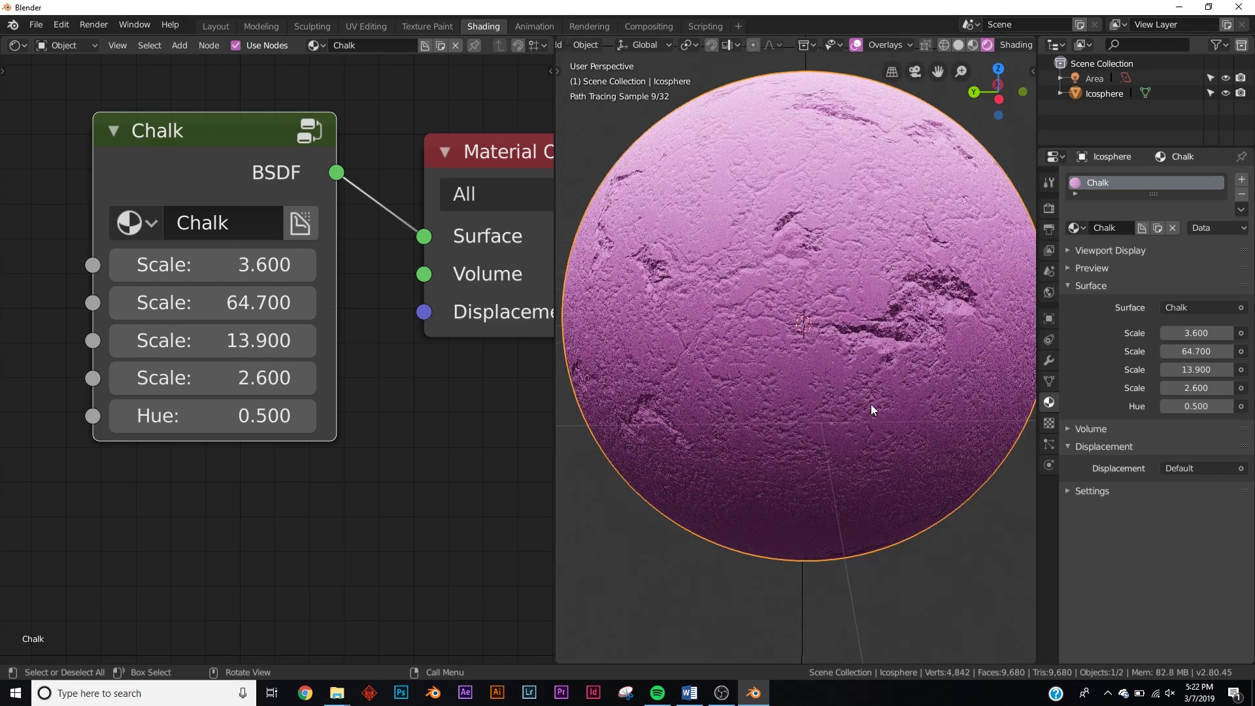
key(z)
click(793, 430)
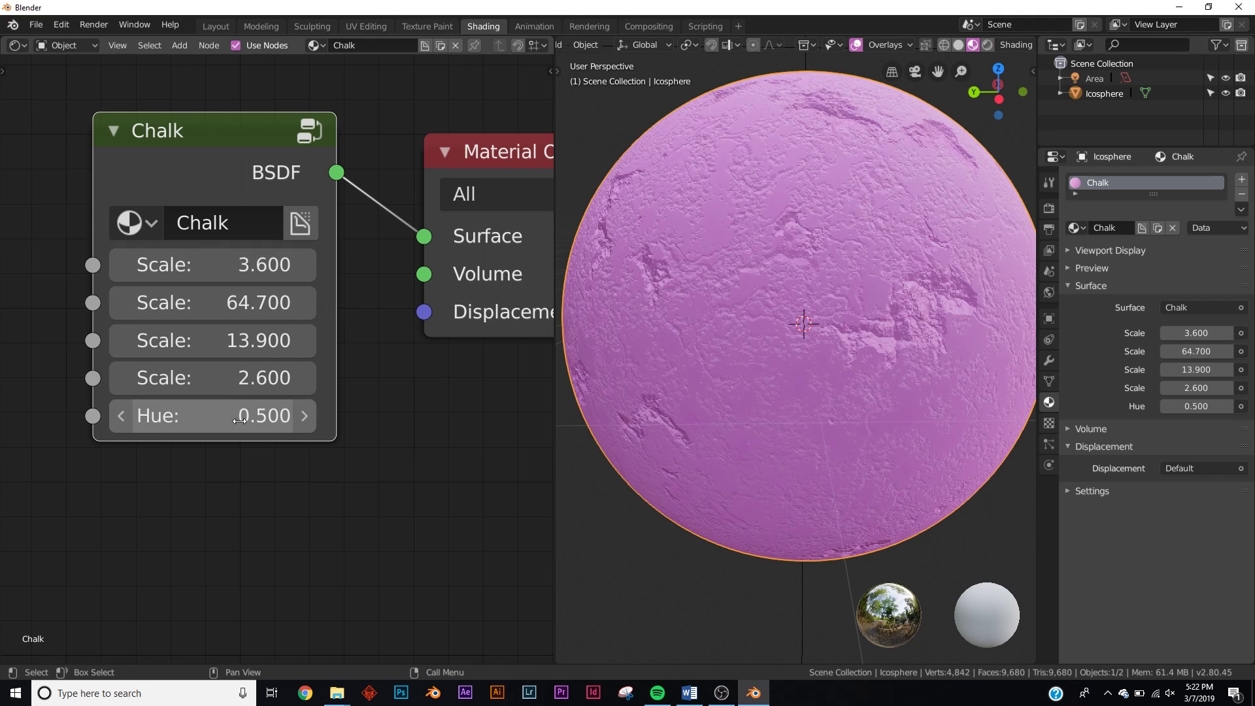
Step: Run the Hue of the Chalk node group from 0.000 up to 0.500 and settle on 0.400
drag(243, 416, 281, 415)
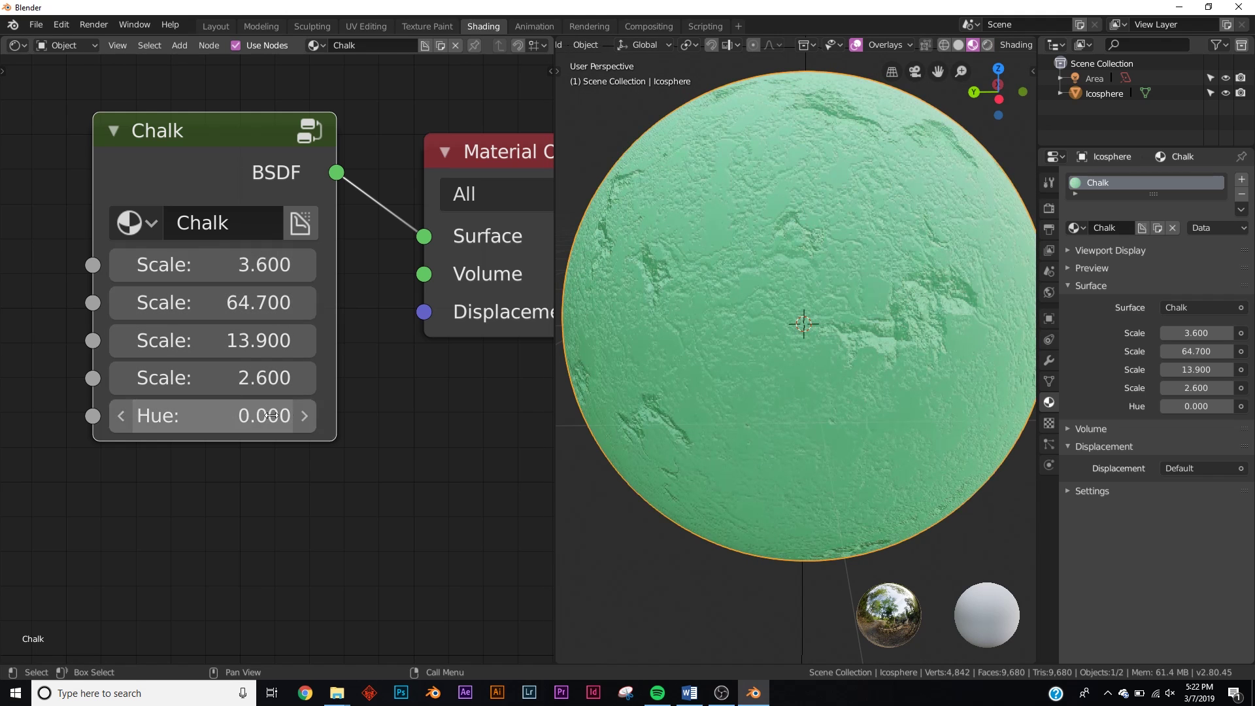
click(304, 417)
click(304, 417)
click(304, 417)
click(304, 416)
click(304, 417)
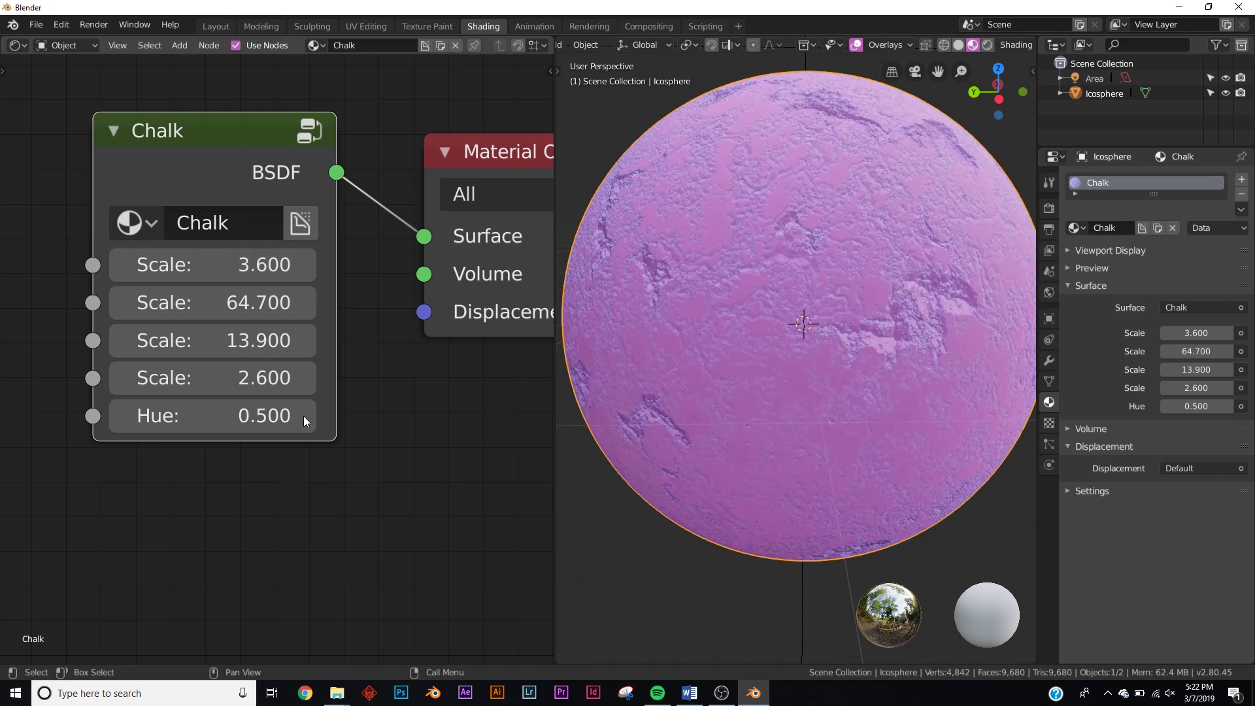
click(121, 416)
Step: Try 15.600 for the Chalk node group's fourth Scale and different values for its third and second Scales, undoing the trial changes
drag(211, 380, 261, 380)
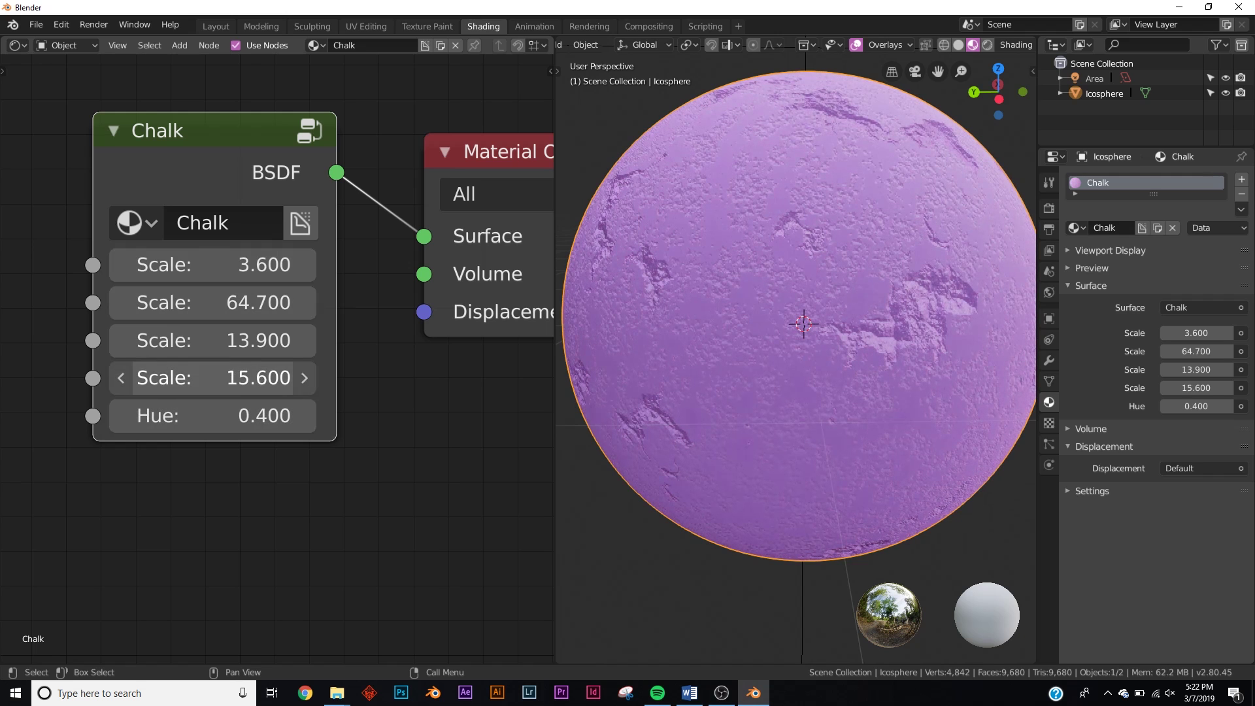
key(ctrl+z)
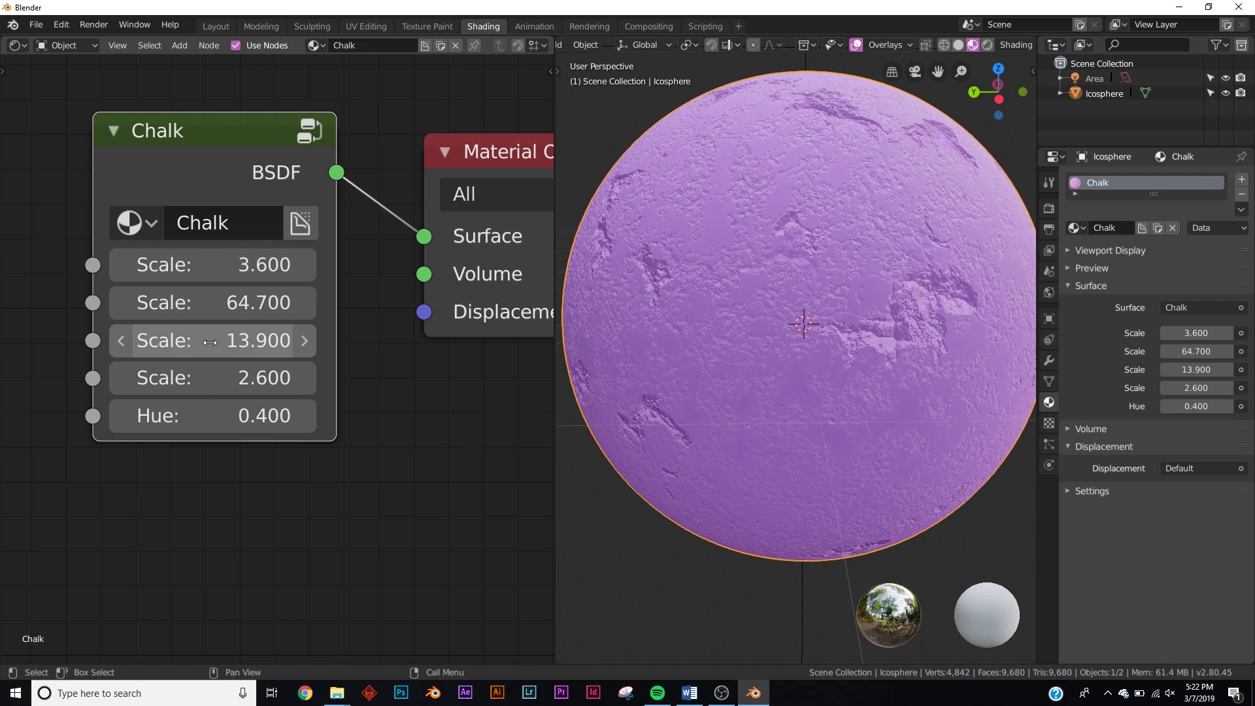
drag(210, 342, 262, 342)
drag(211, 302, 232, 265)
key(ctrl+z)
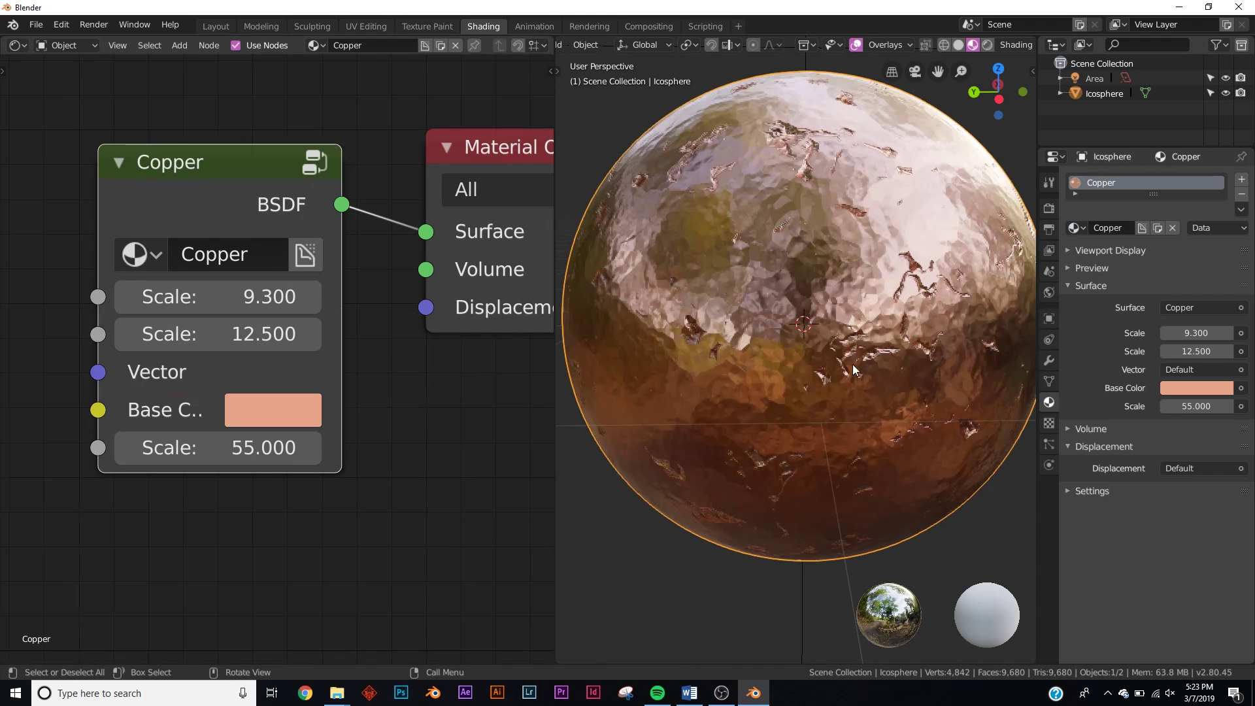
Step: Set the first Scale of the Copper node group to 14.300
mouse_move(852, 364)
middle_down()
mouse_move(847, 456)
mouse_move(858, 348)
mouse_move(847, 386)
middle_up()
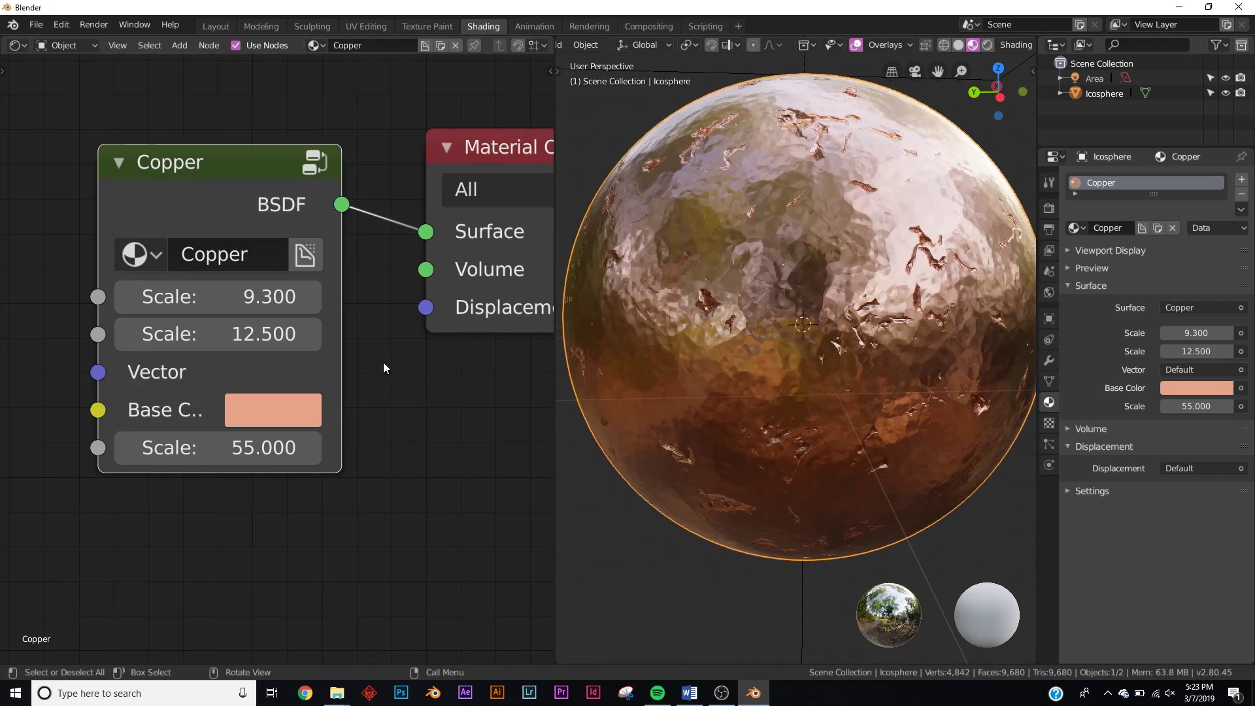
drag(215, 297, 295, 297)
drag(217, 297, 275, 296)
Step: Change the Base Color of the Copper node group to a bright yellow-green
click(271, 410)
scroll(327, 629, down, 3)
click(282, 395)
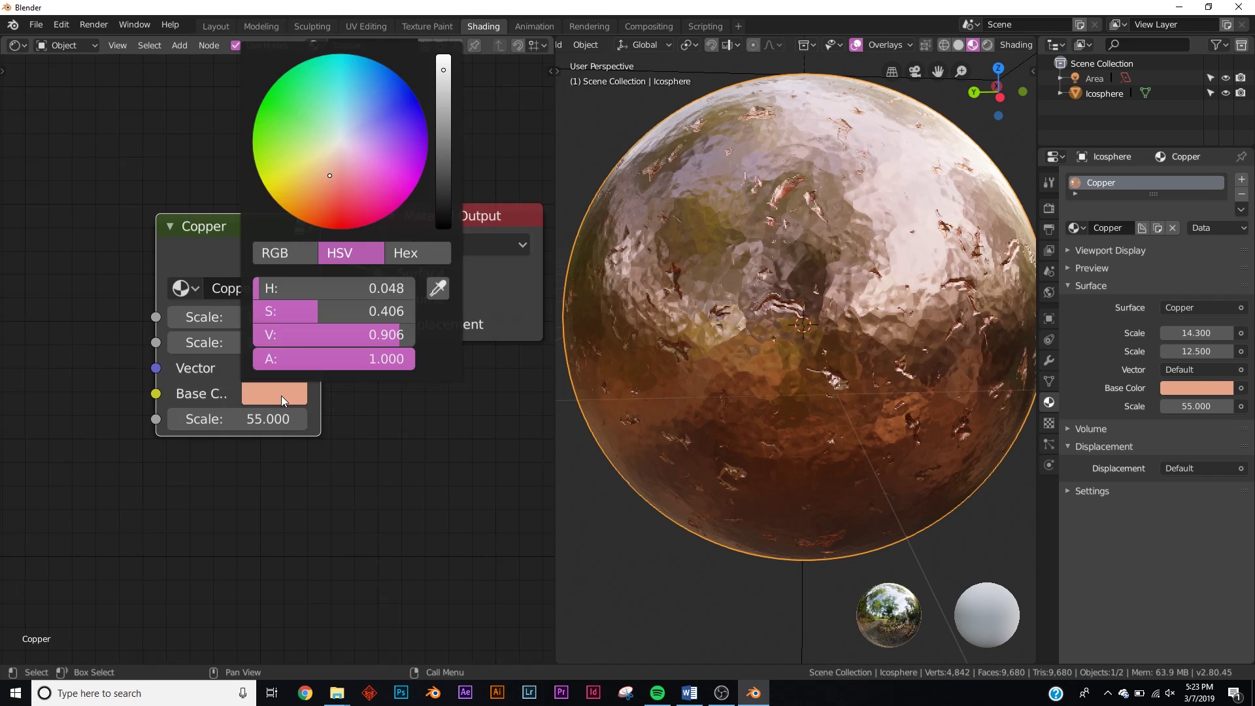
click(287, 393)
drag(340, 191, 395, 172)
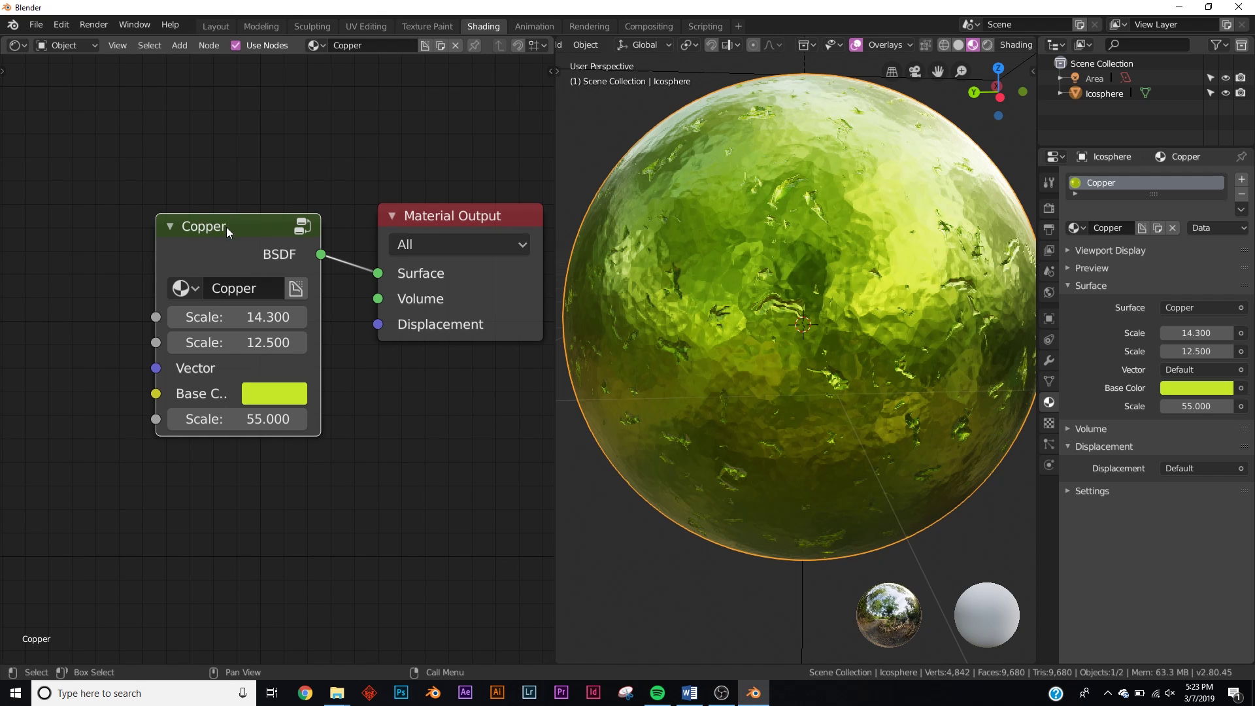
Step: Look through the nodes inside the Copper node group and exit the group
key(Tab)
scroll(284, 405, down, 5)
middle_drag(401, 420, 249, 386)
scroll(221, 374, down, 4)
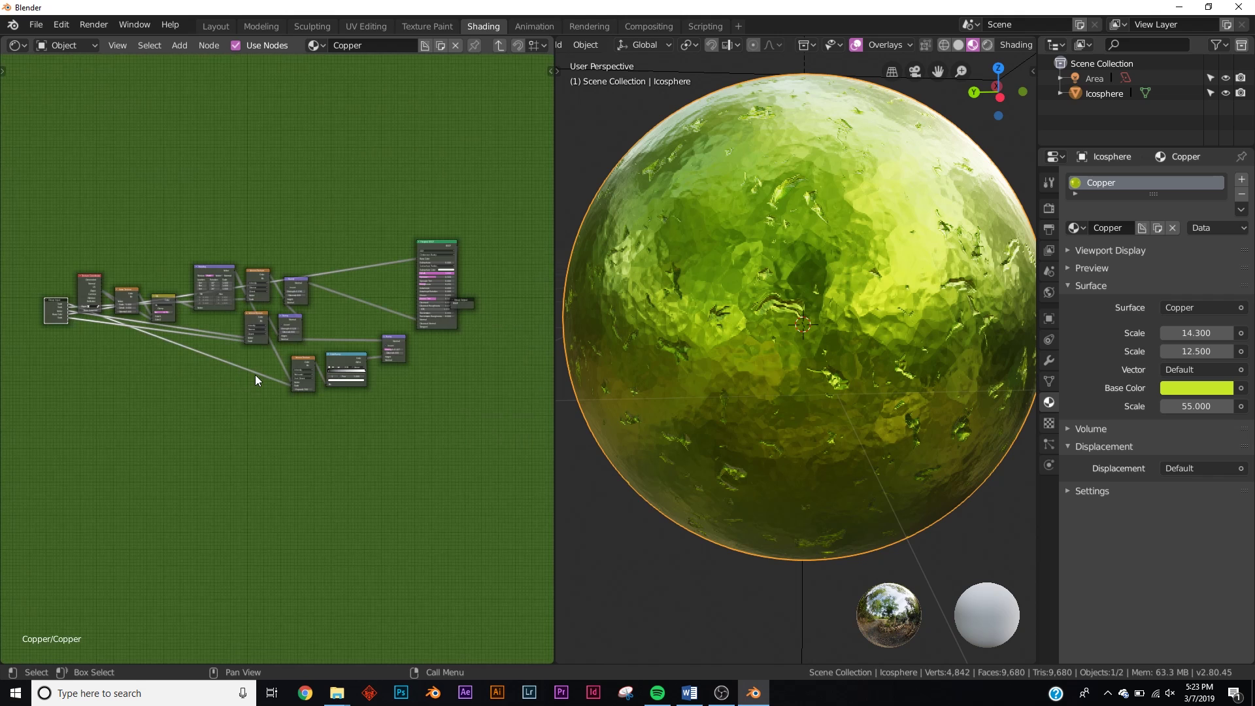
key(Tab)
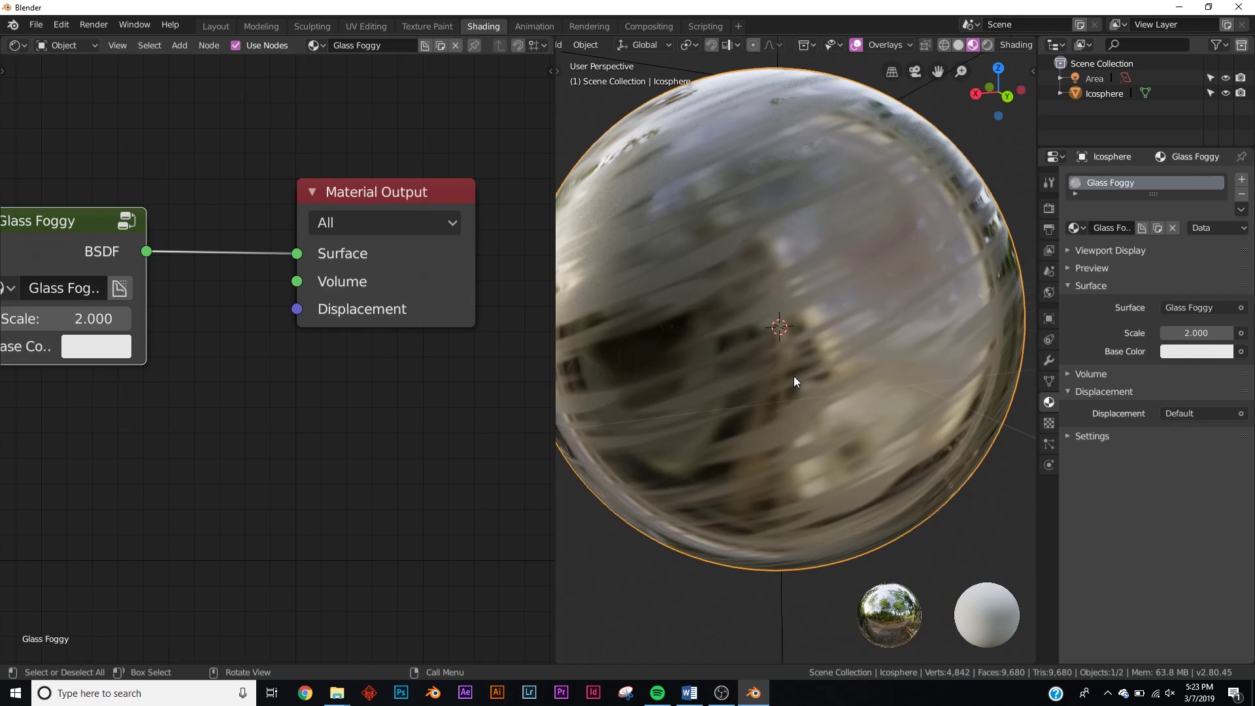
Step: Examine the Glass Foggy material on the icosphere from different distances and in rendered viewport shading
scroll(794, 375, down, 5)
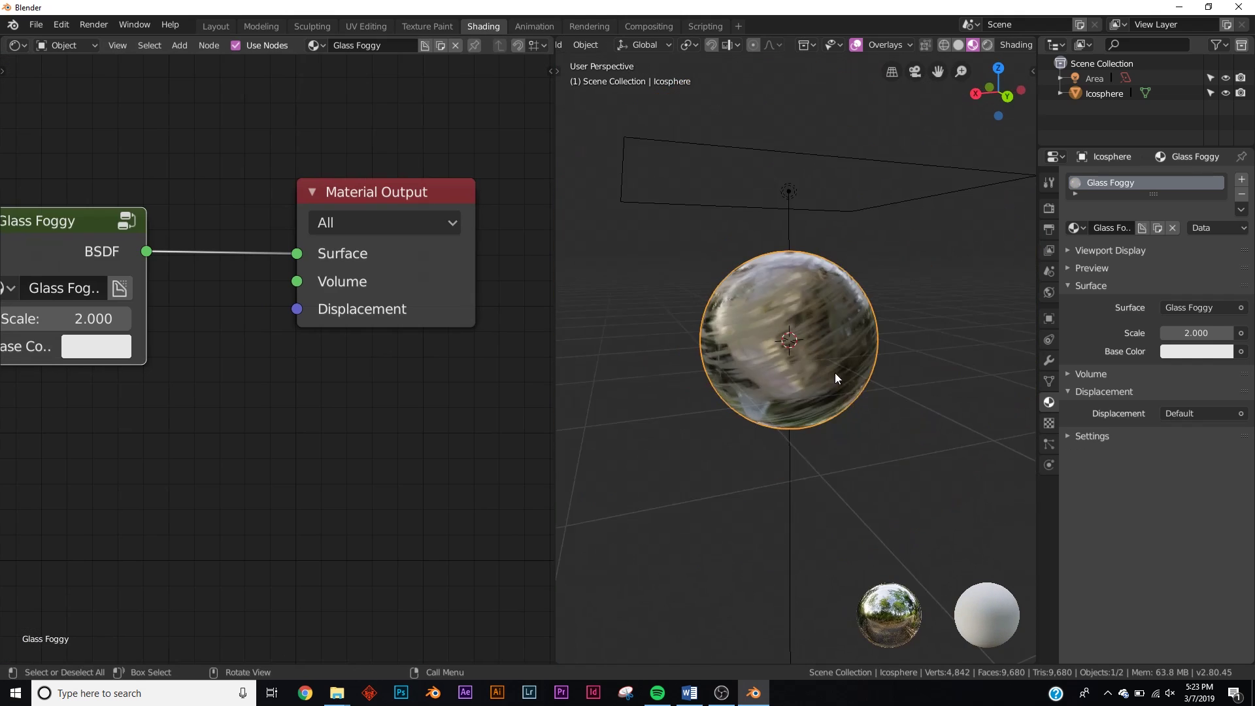
scroll(805, 388, up, 6)
scroll(814, 387, down, 2)
key(z)
click(824, 287)
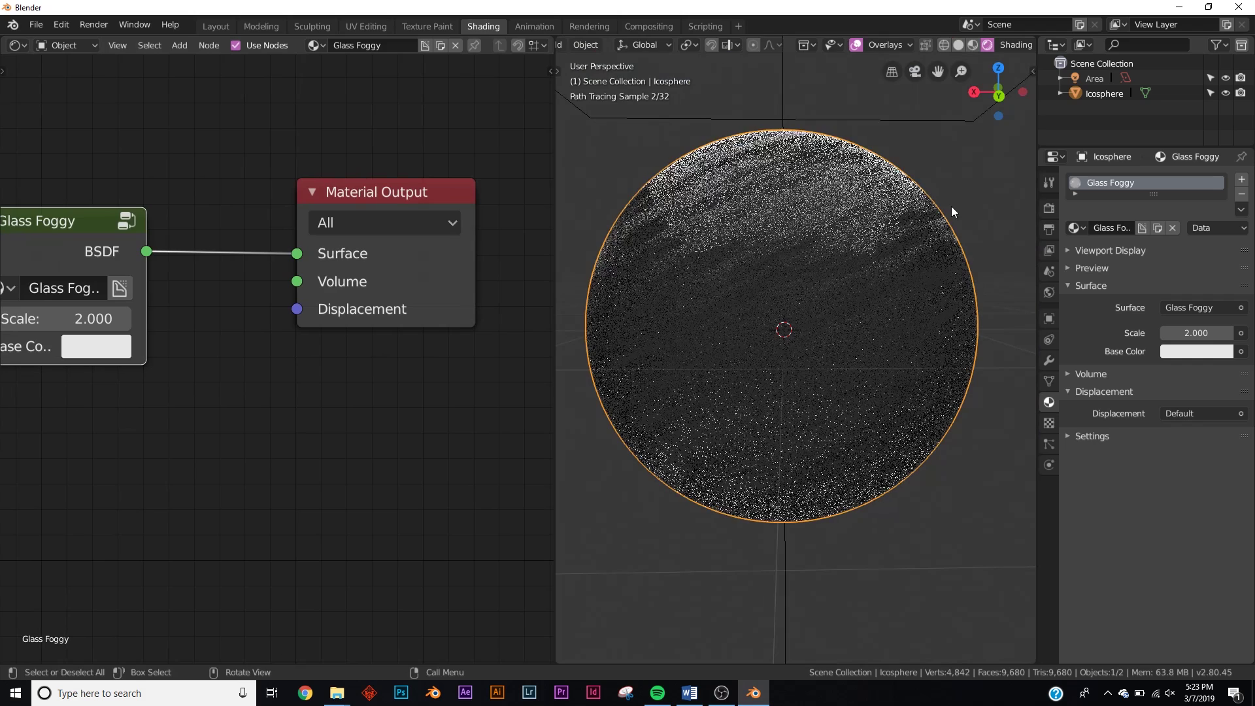
click(956, 197)
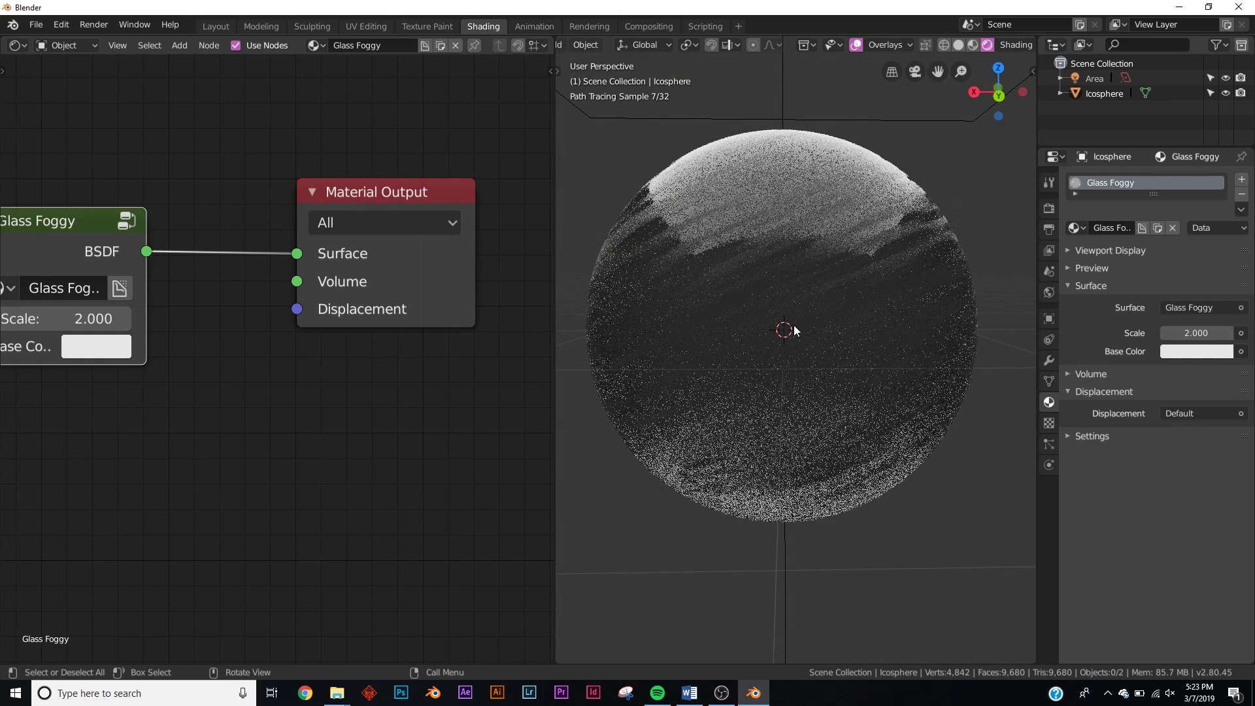
scroll(795, 324, up, 2)
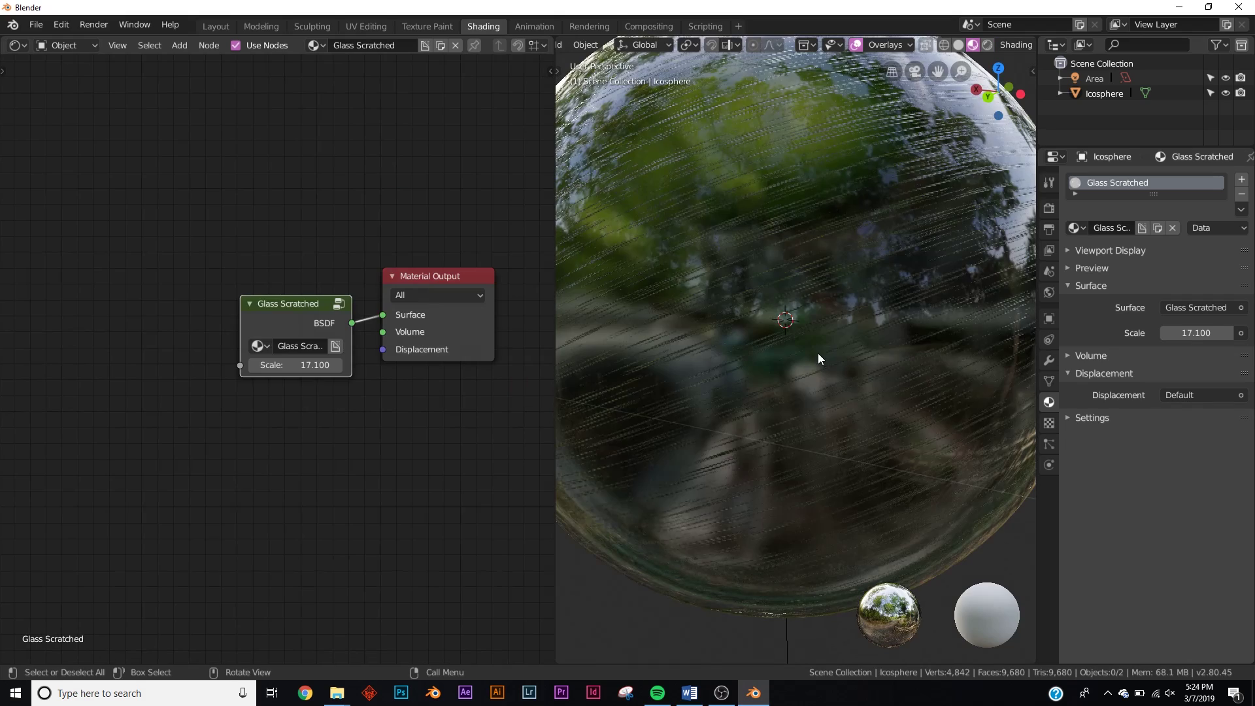
Step: Preview the Glass Scratched material in rendered viewport shading and return to LookDev shading
key(z)
click(811, 341)
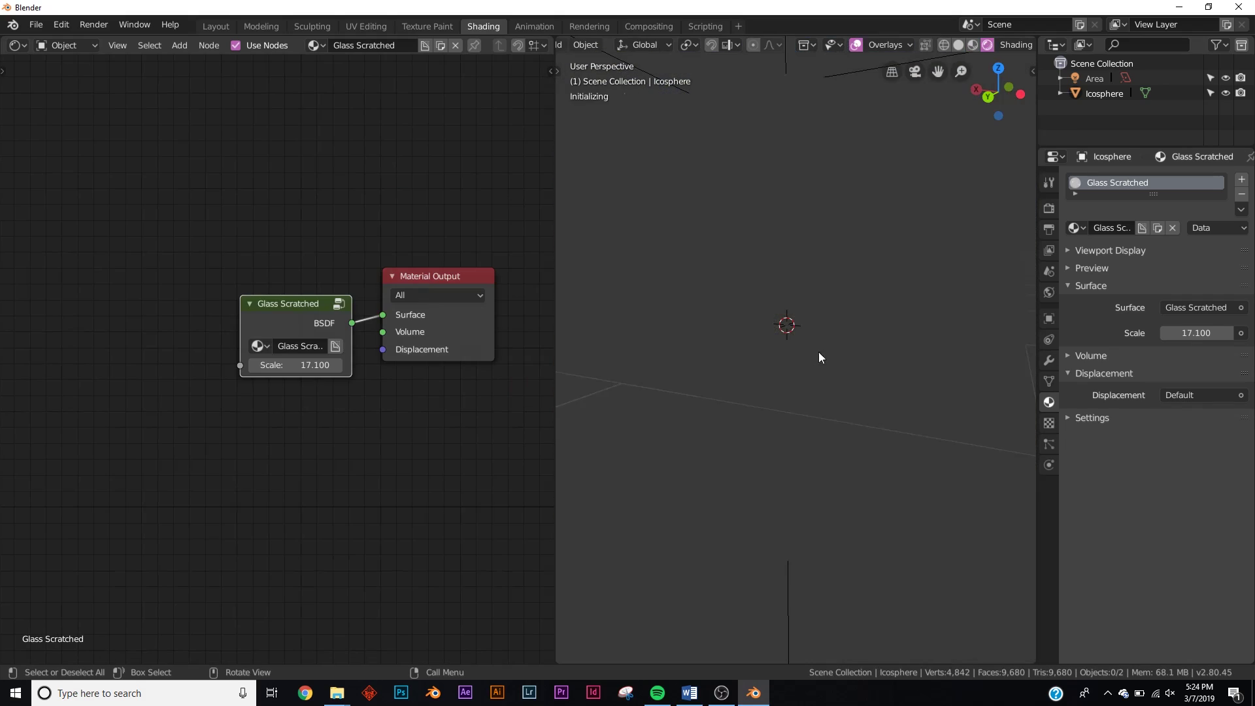
scroll(838, 410, up, 1)
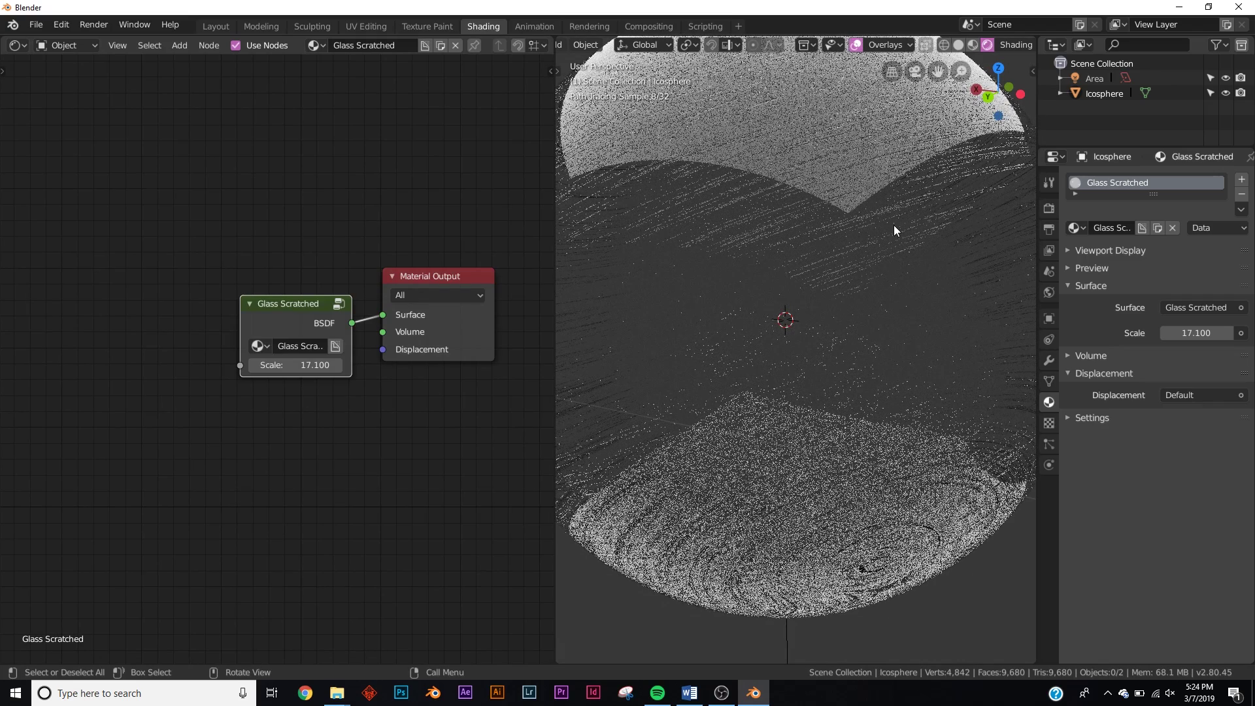
key(z)
click(869, 353)
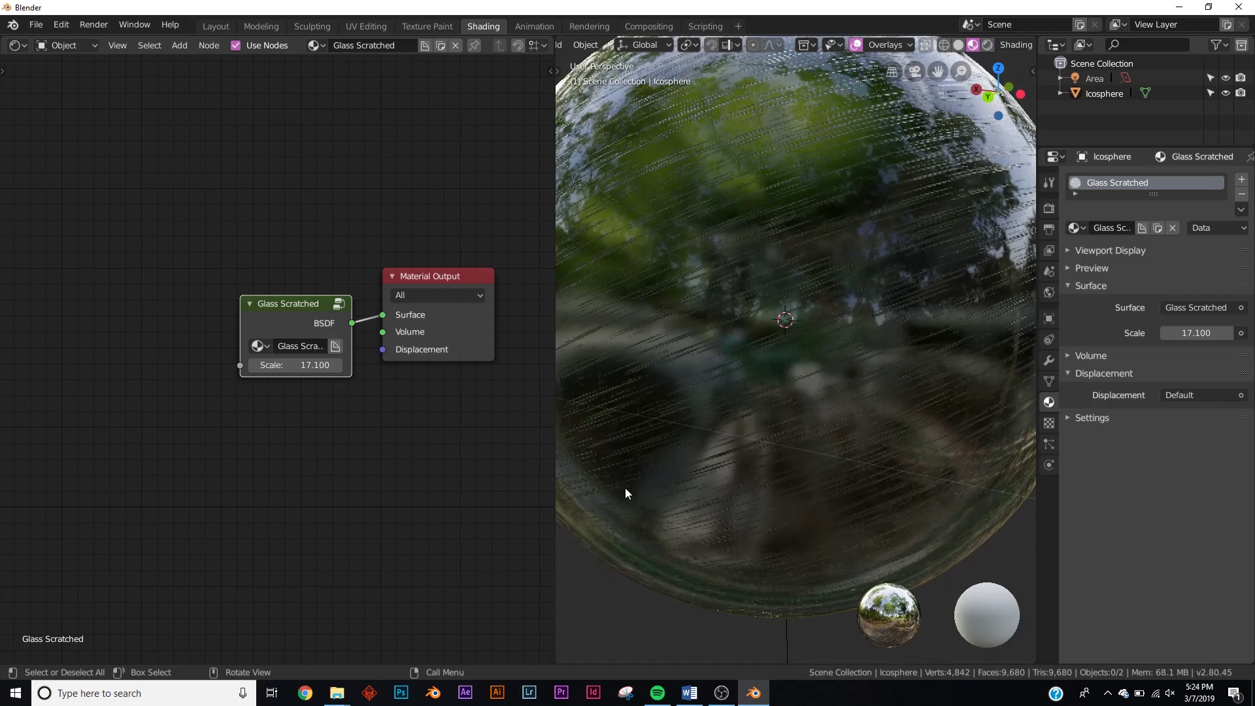
Step: Select the icosphere and rotate it freely with trackball rotation to turn the Glass Scratched surface
scroll(742, 300, down, 1)
middle_drag(743, 300, 836, 230)
click(799, 232)
key(r)
key(r)
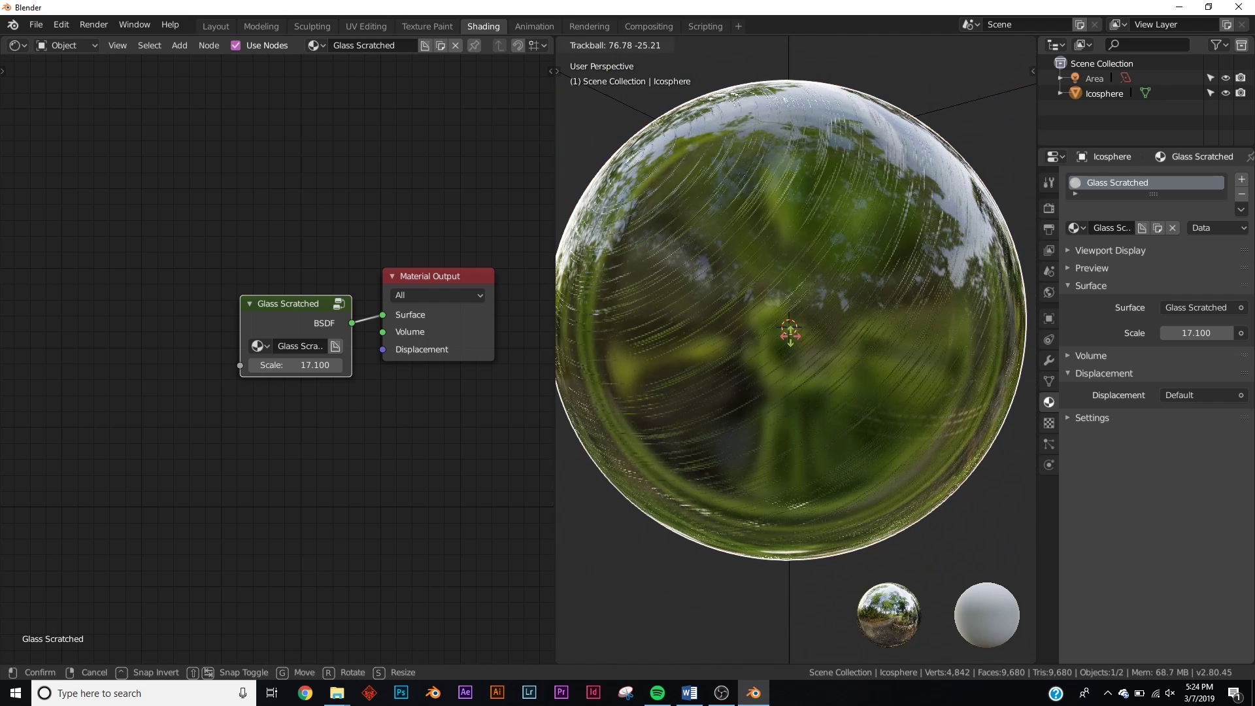
click(819, 340)
Step: Vary the Scale of the Glass Scratched node group, taking it down to -1.900 and readjusting it slightly
drag(301, 371, 253, 371)
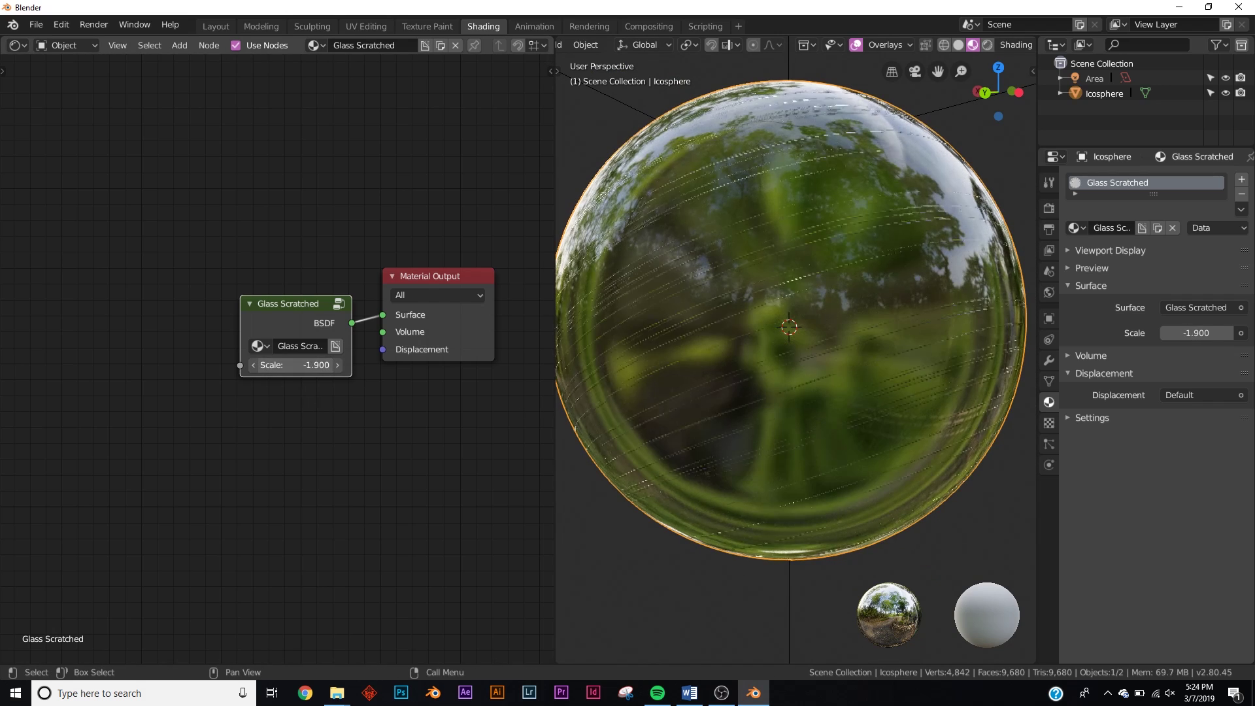
mouse_move(315, 365)
mouse_down()
mouse_move(353, 365)
mouse_move(310, 365)
mouse_up()
Step: Adjust the Scale values of the Glass Weathered node group, setting the second one to 3.600
scroll(216, 346, up, 6)
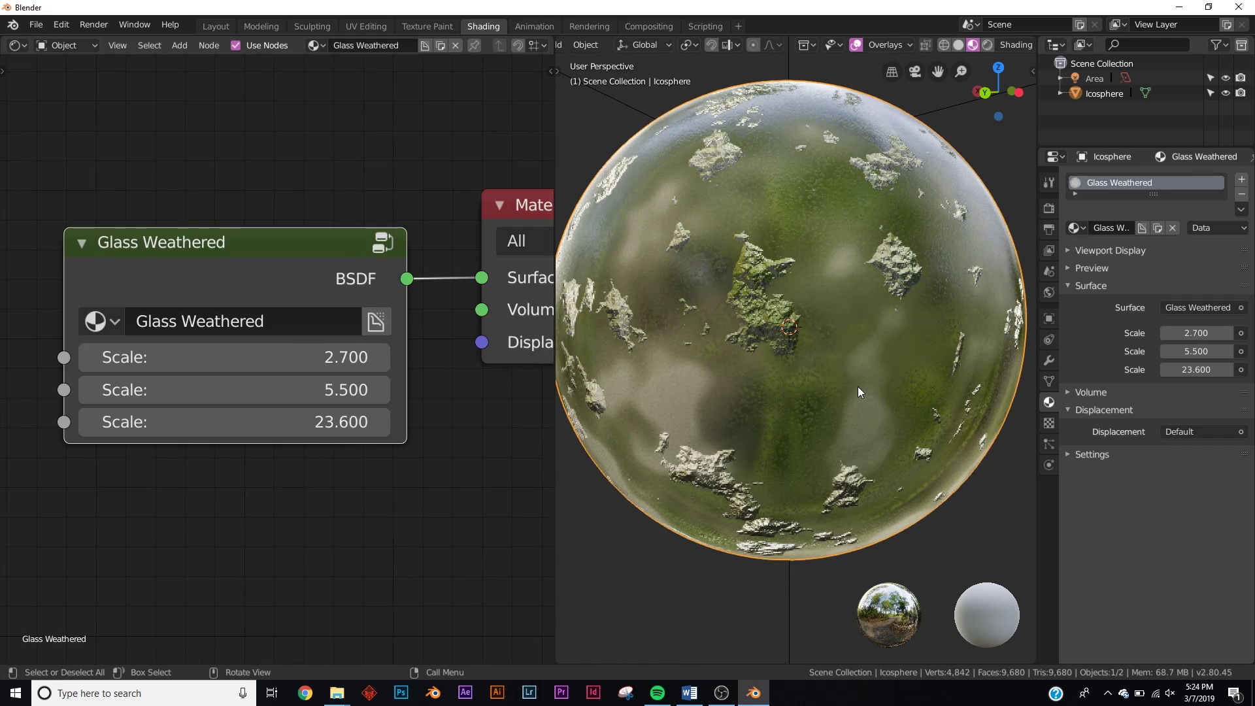
middle_drag(858, 387, 807, 307)
scroll(811, 339, up, 3)
scroll(811, 339, down, 3)
scroll(807, 307, down, 4)
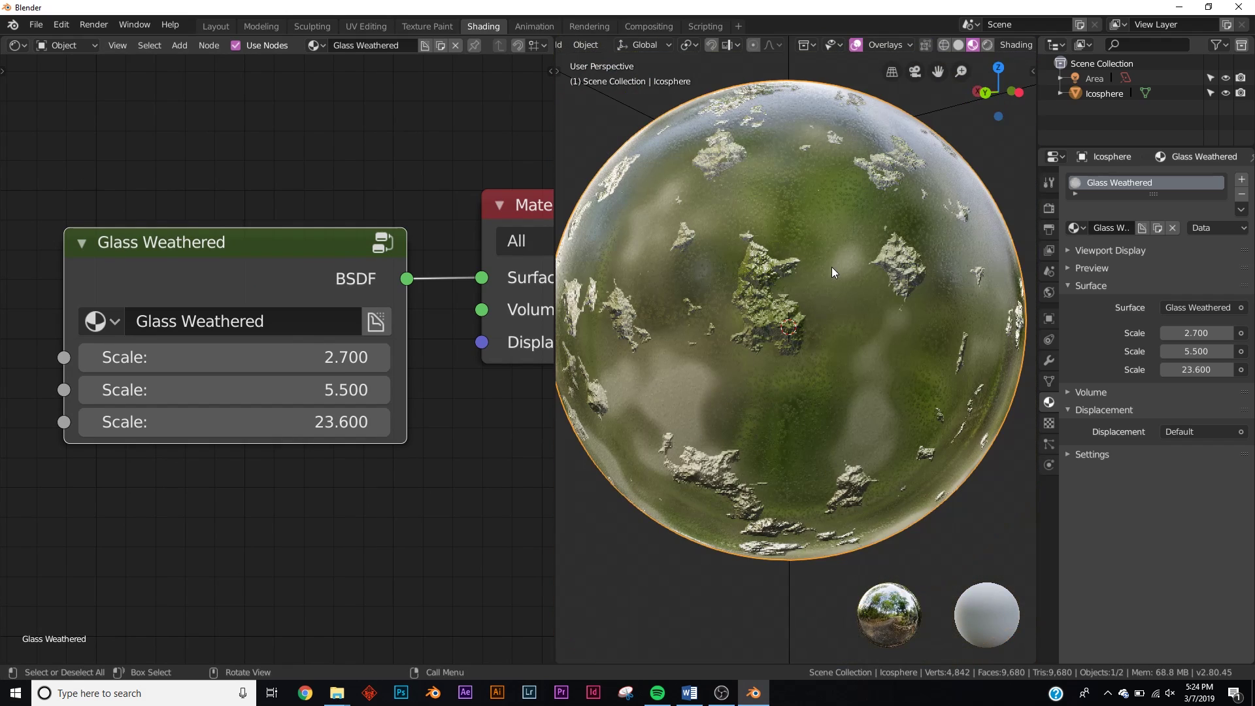
mouse_move(262, 357)
mouse_down()
mouse_move(628, 357)
mouse_move(210, 357)
mouse_move(304, 357)
mouse_move(279, 357)
mouse_up()
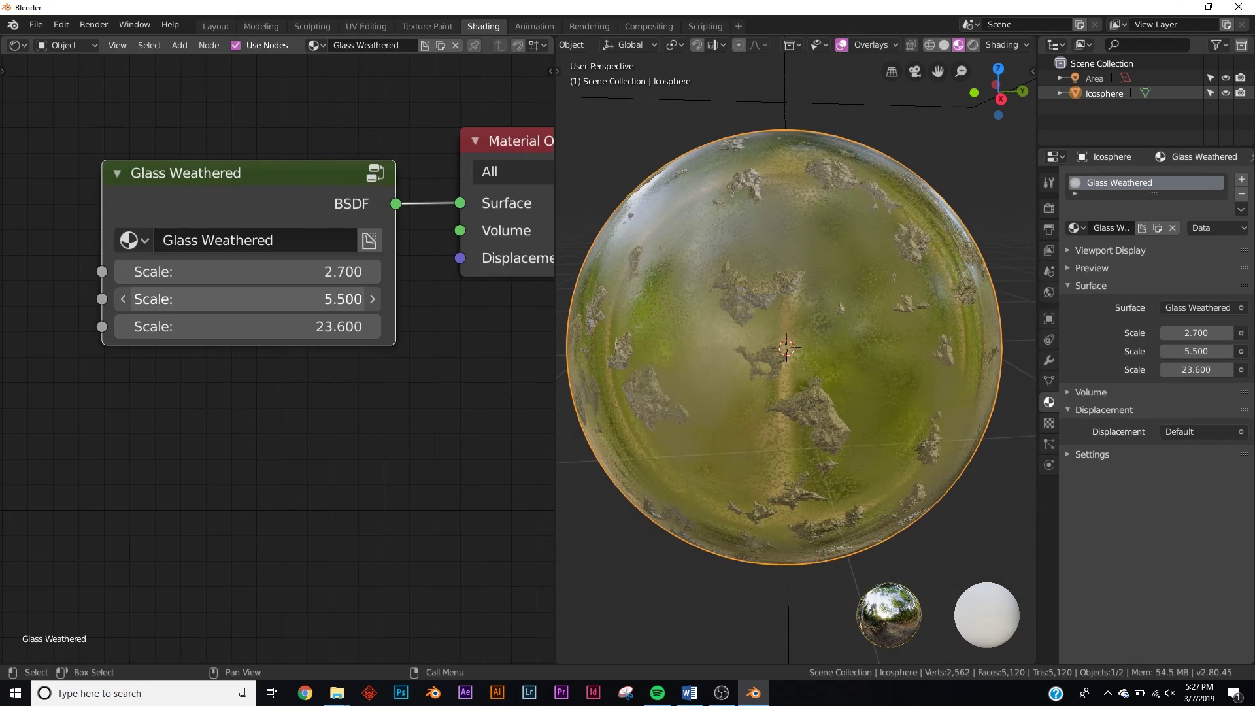
drag(255, 299, 405, 299)
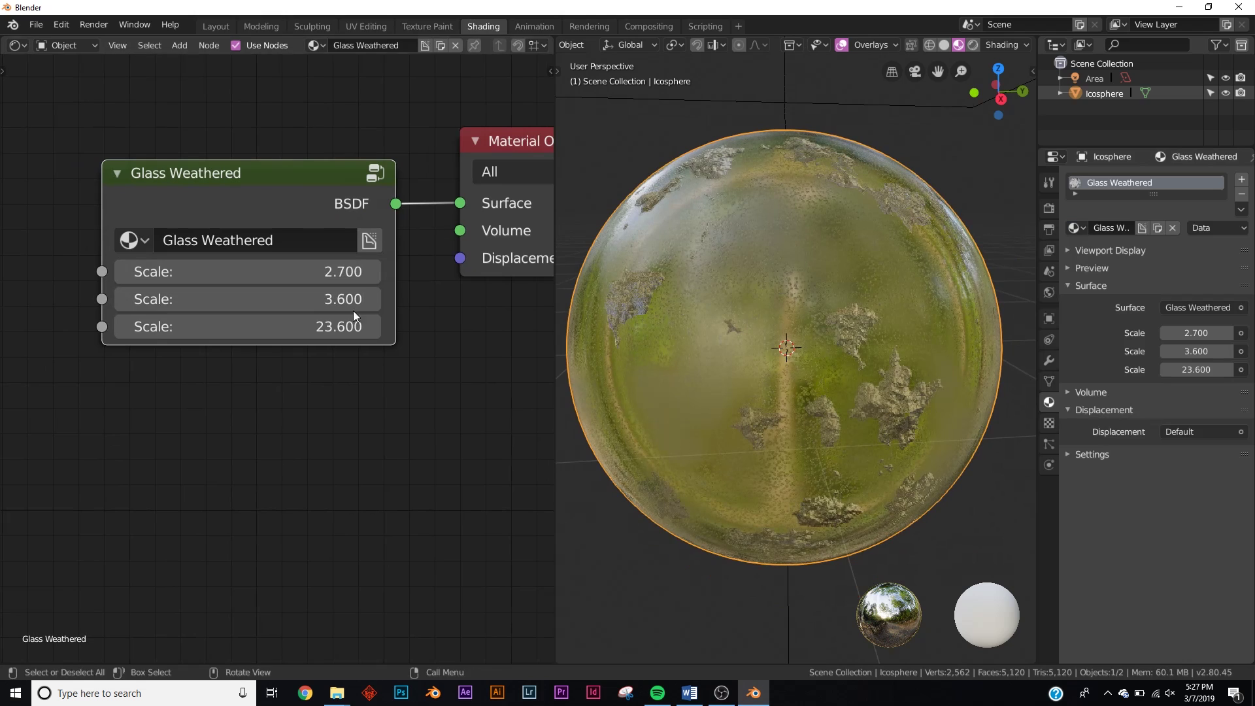
drag(346, 326, 379, 326)
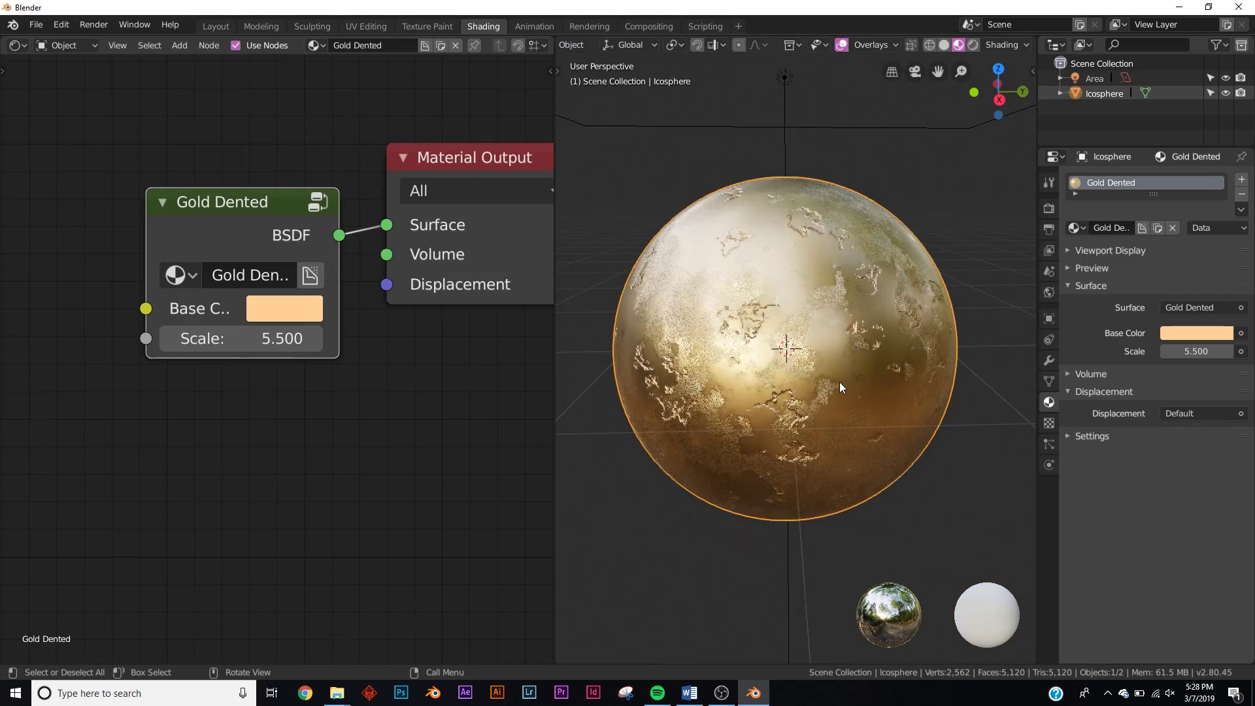
Step: Set the Scale of the Gold Dented node group to 4.100 and check its Base Color
scroll(839, 382, up, 5)
scroll(840, 382, down, 3)
middle_drag(822, 371, 762, 360)
mouse_move(241, 338)
mouse_down()
mouse_move(294, 338)
mouse_move(236, 338)
mouse_up()
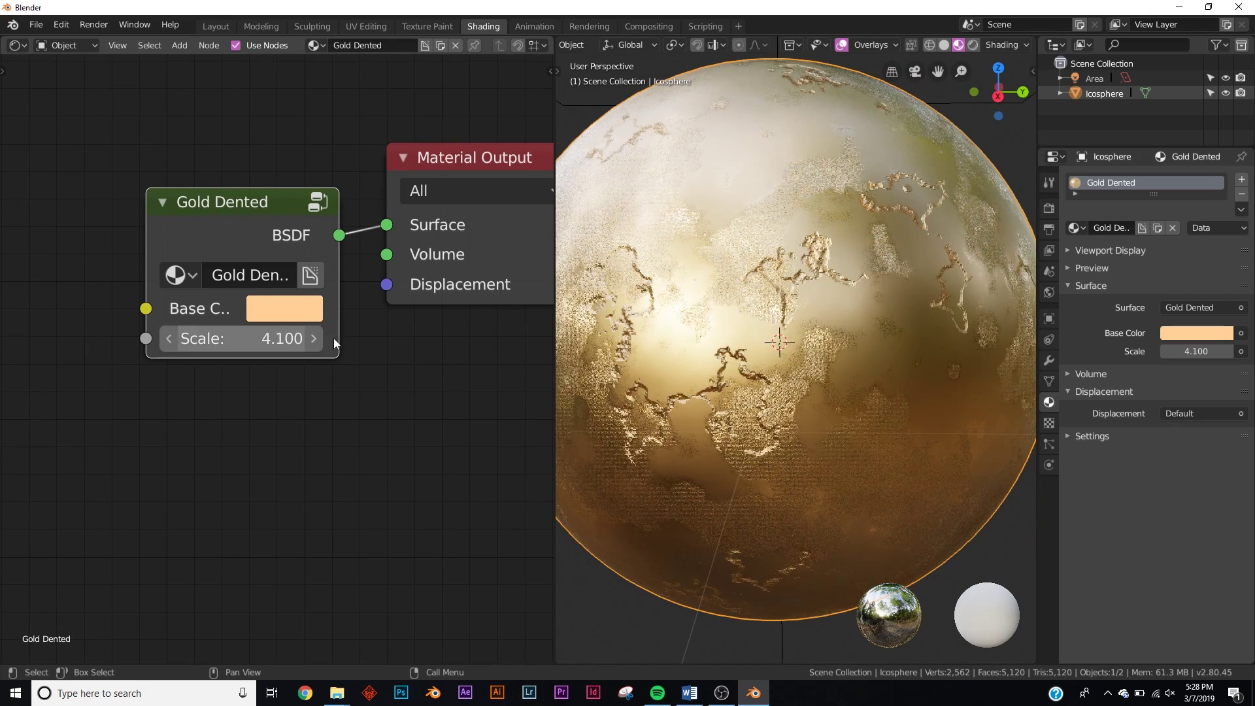
click(261, 302)
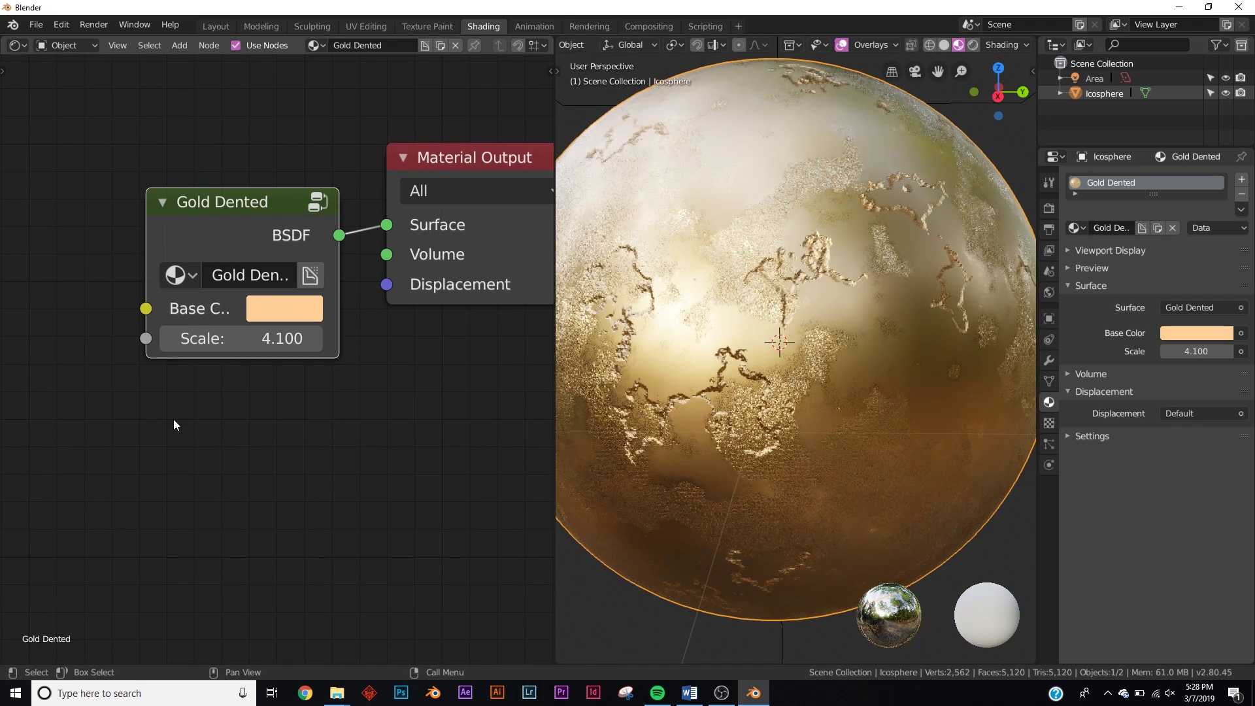
Step: Preview the Gold Dented material up close in rendered viewport shading and return to LookDev shading
key(z)
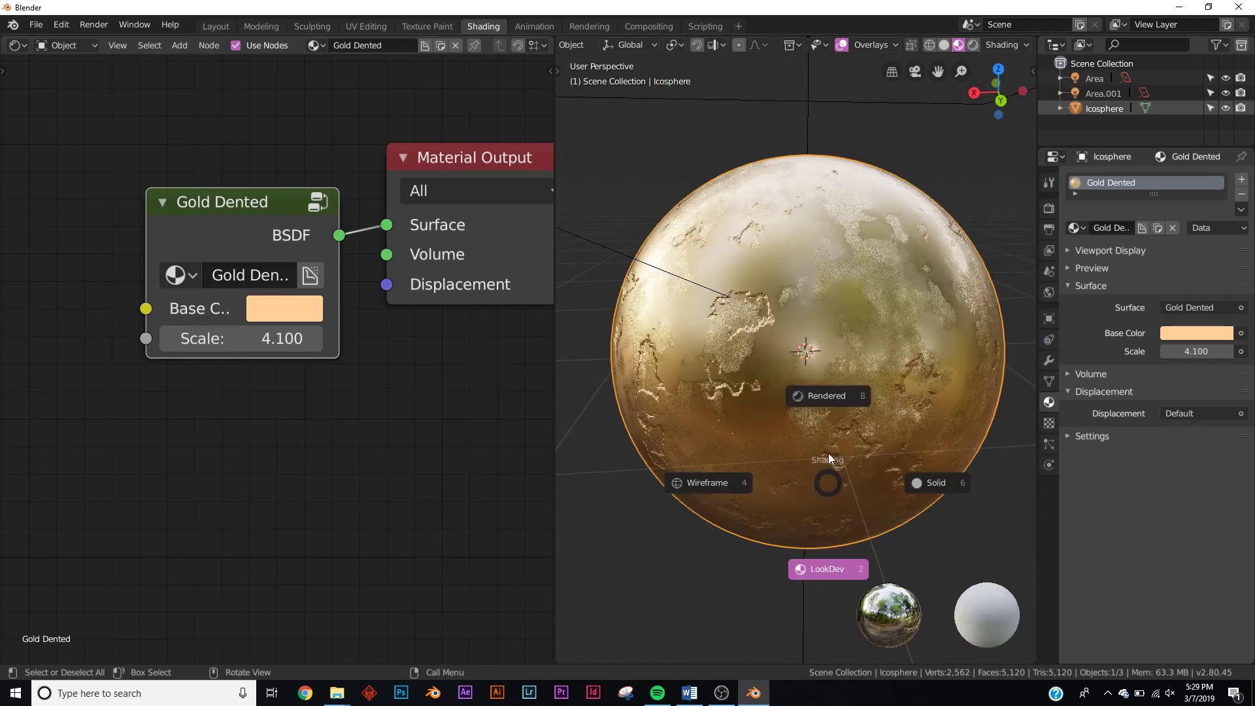
click(826, 395)
click(947, 544)
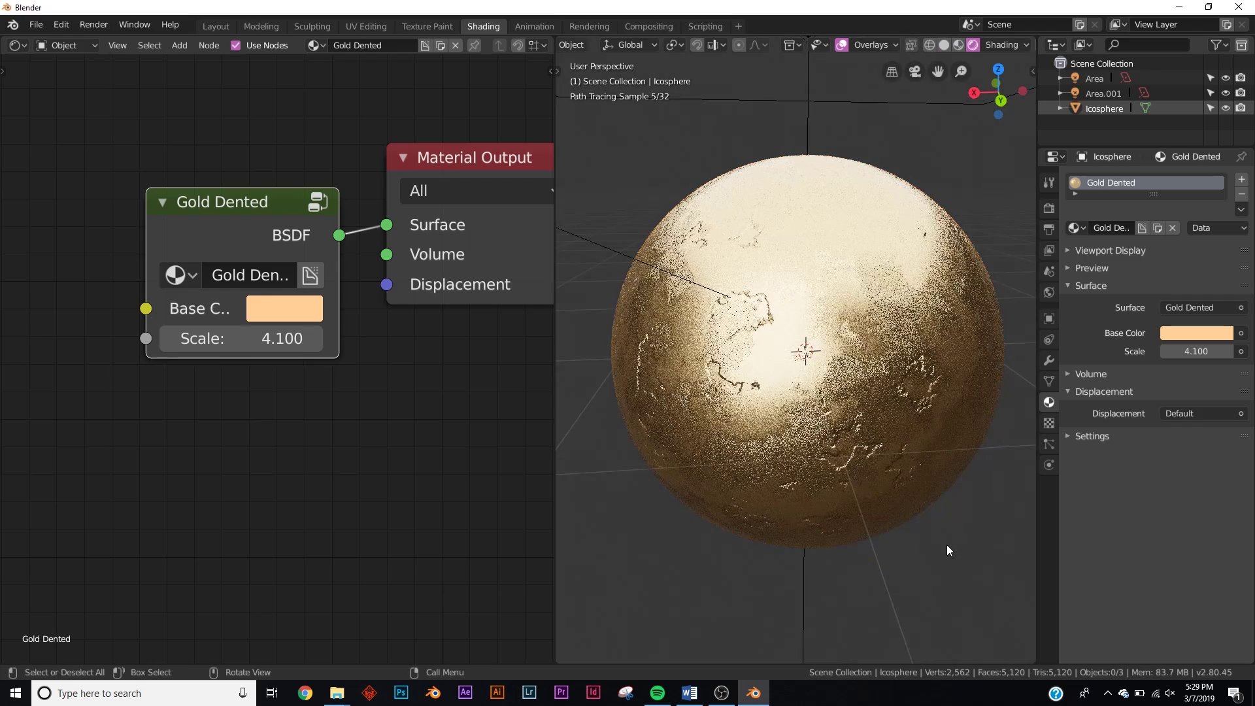
scroll(860, 352, up, 4)
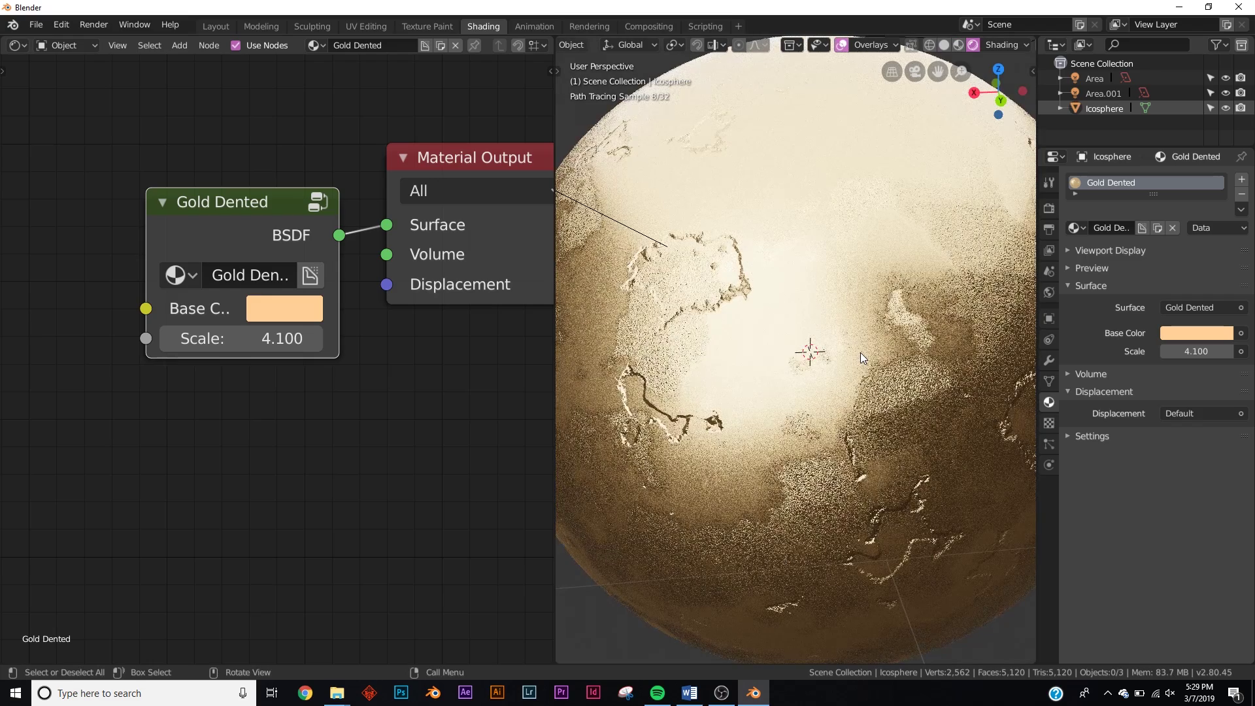
key(z)
click(864, 434)
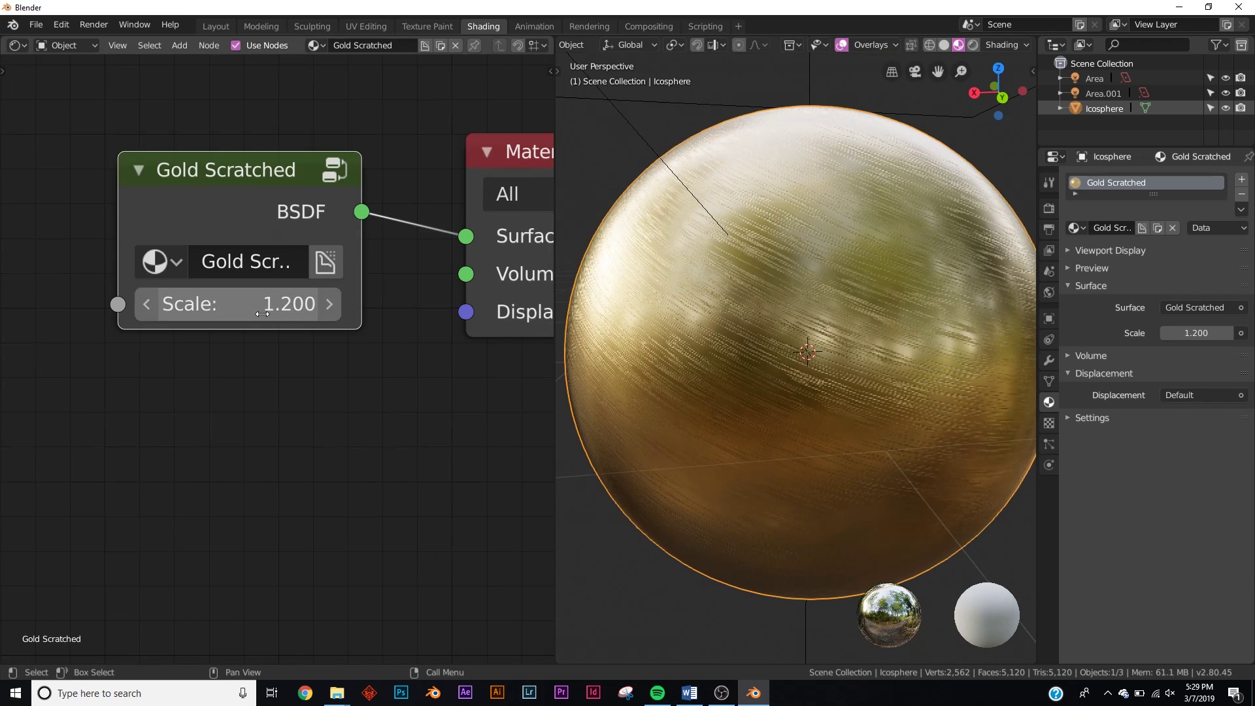
Step: Vary the Scale of the Gold Scratched node group
drag(262, 311, 347, 311)
mouse_move(266, 311)
mouse_down()
mouse_move(242, 304)
mouse_move(278, 304)
mouse_move(261, 304)
mouse_up()
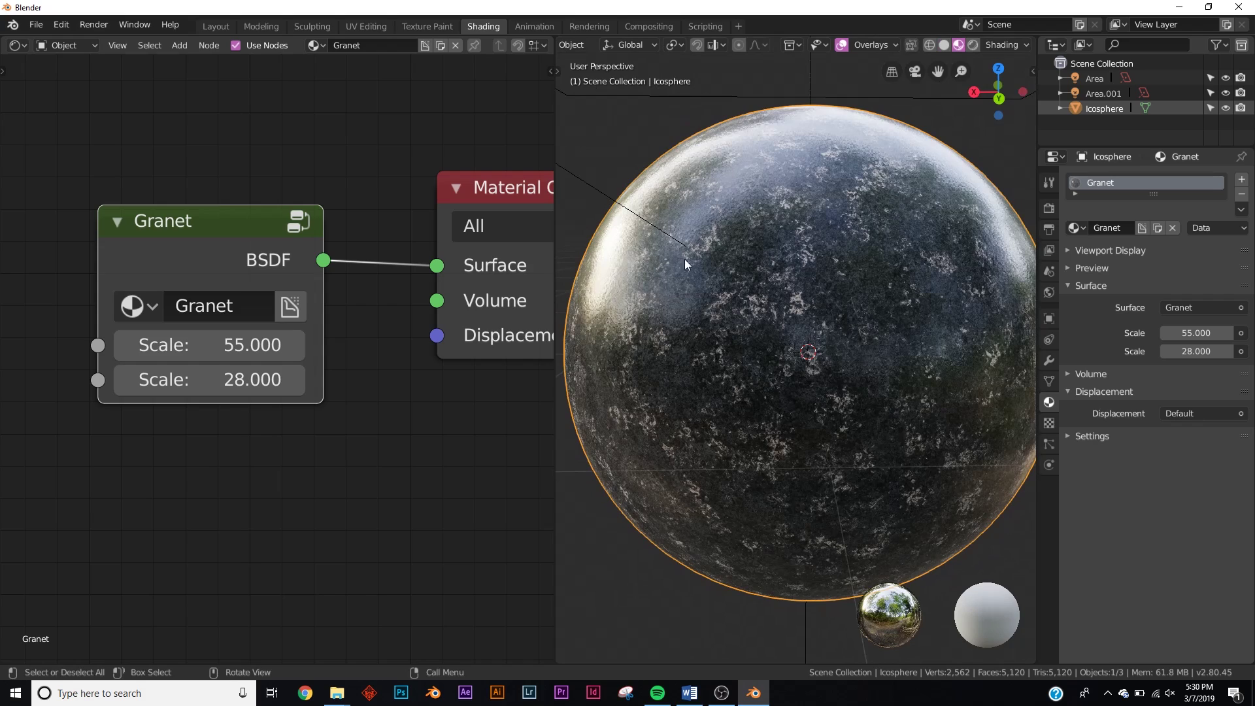
Step: Set the first Scale of the Granet node group to 52.500 and the second to 53.800, using LookDev viewport shading
drag(215, 346, 268, 345)
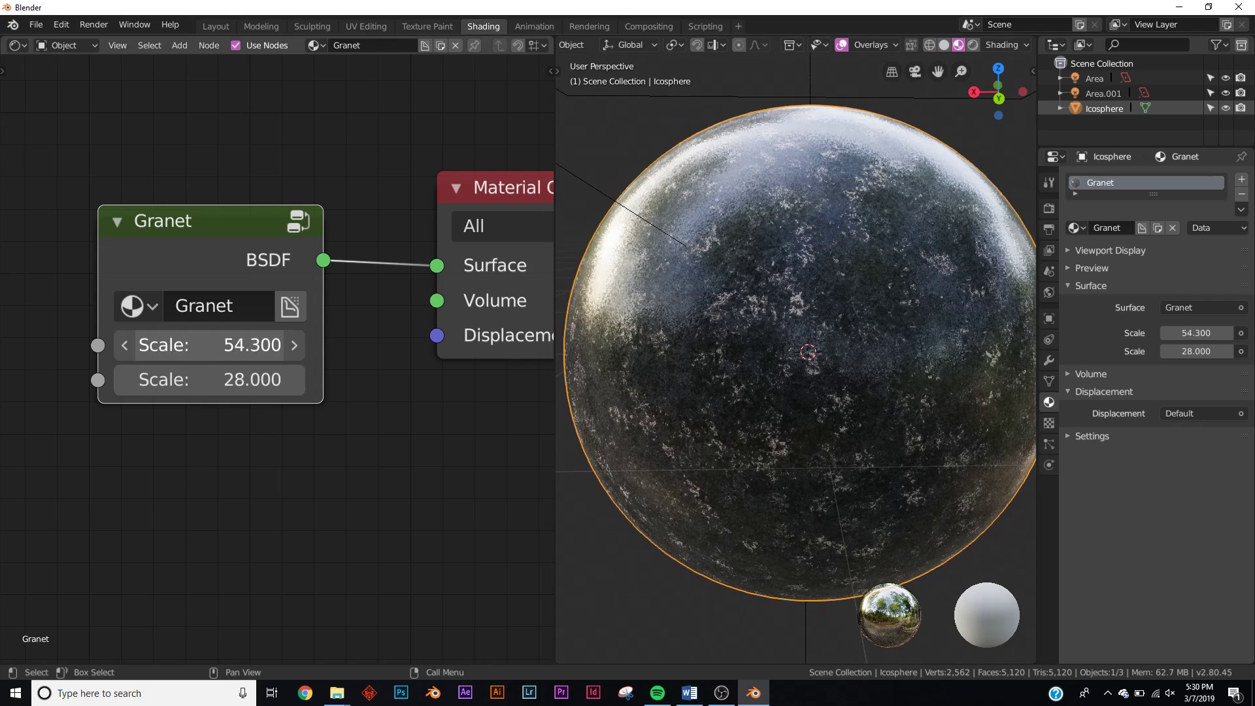
drag(233, 381, 312, 381)
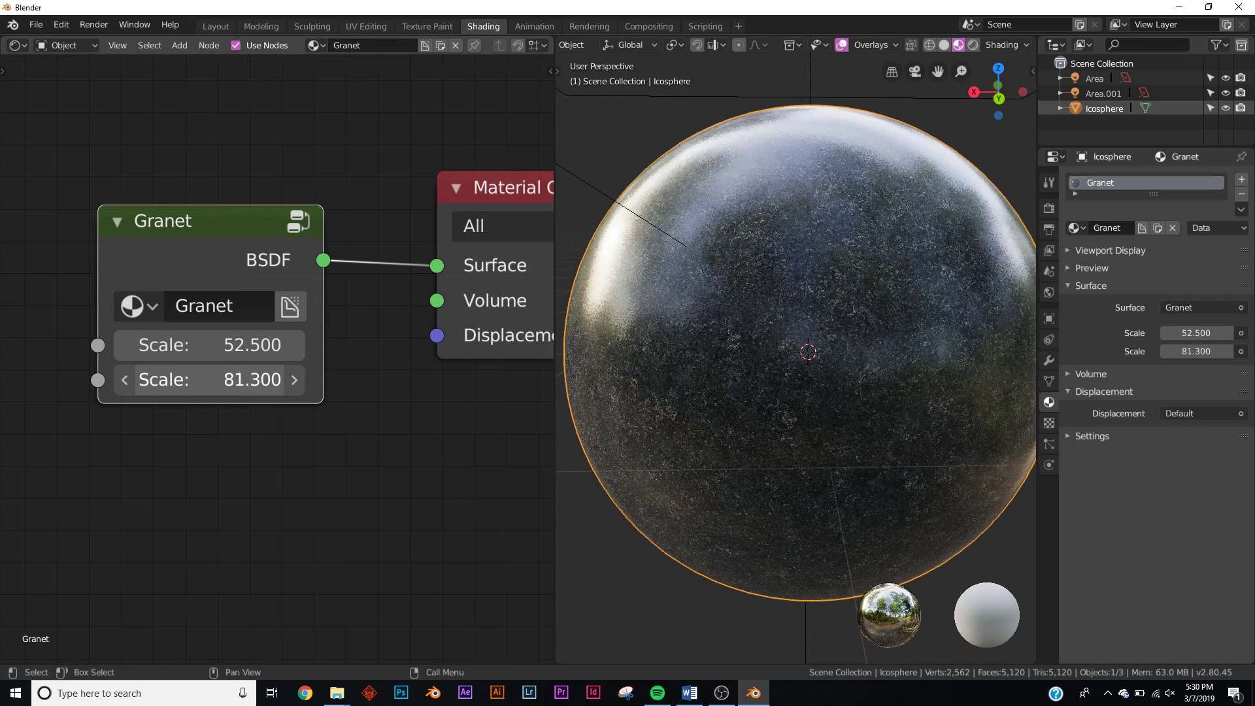
mouse_move(209, 380)
mouse_down()
mouse_move(165, 379)
mouse_move(199, 380)
mouse_up()
key(z)
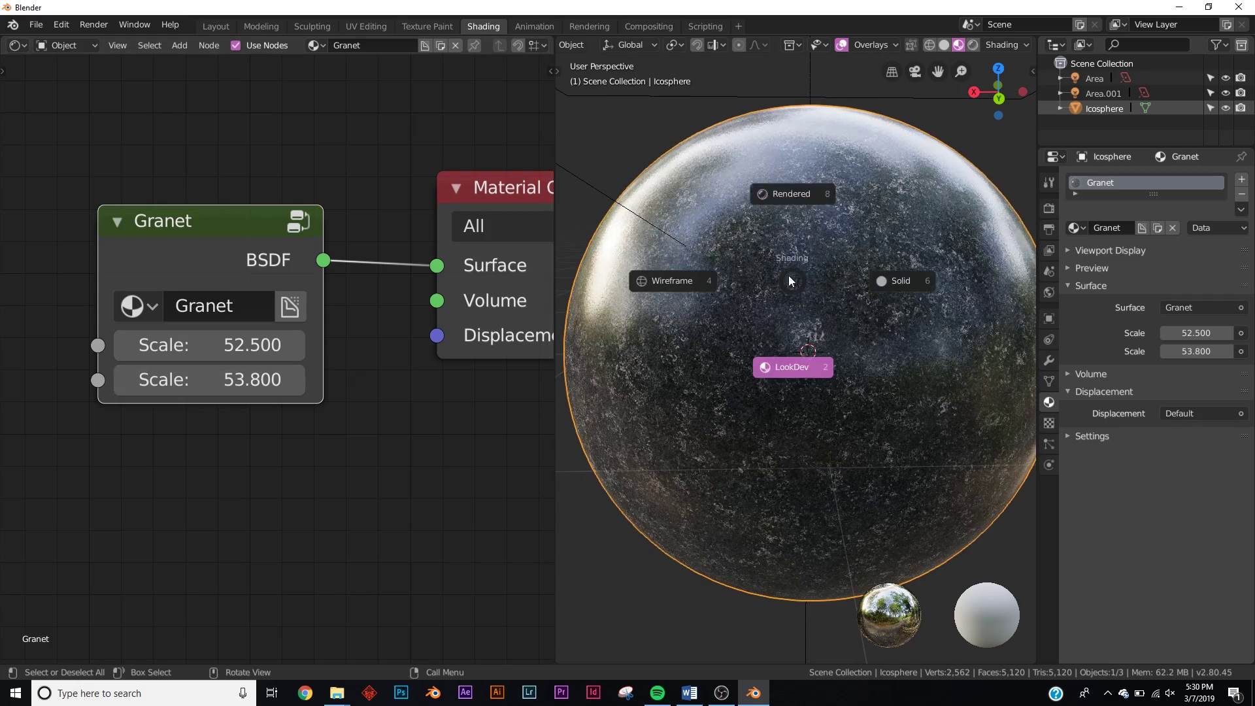
click(796, 353)
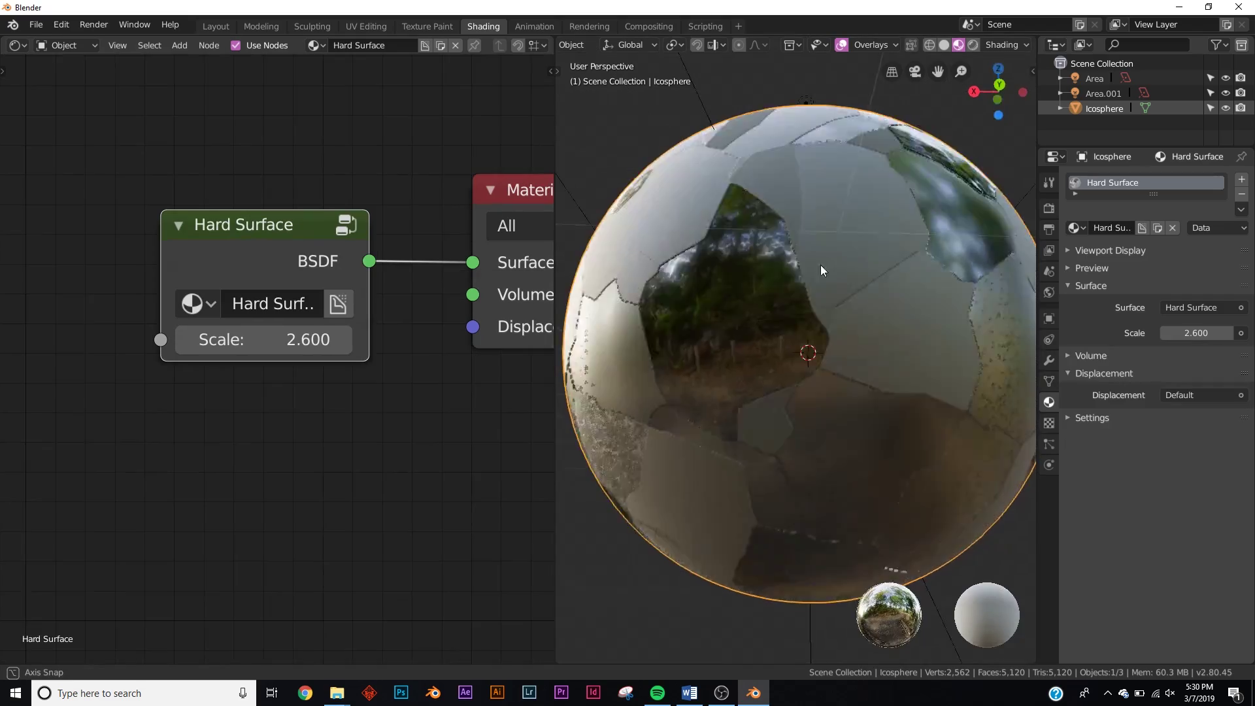
Step: Set the Scale of the Hard Surface node group to 5.900 and preview the material in rendered viewport shading
middle_drag(821, 265, 827, 347)
mouse_move(331, 340)
mouse_down()
mouse_move(425, 340)
mouse_move(327, 340)
mouse_move(374, 340)
mouse_move(364, 340)
mouse_up()
key(z)
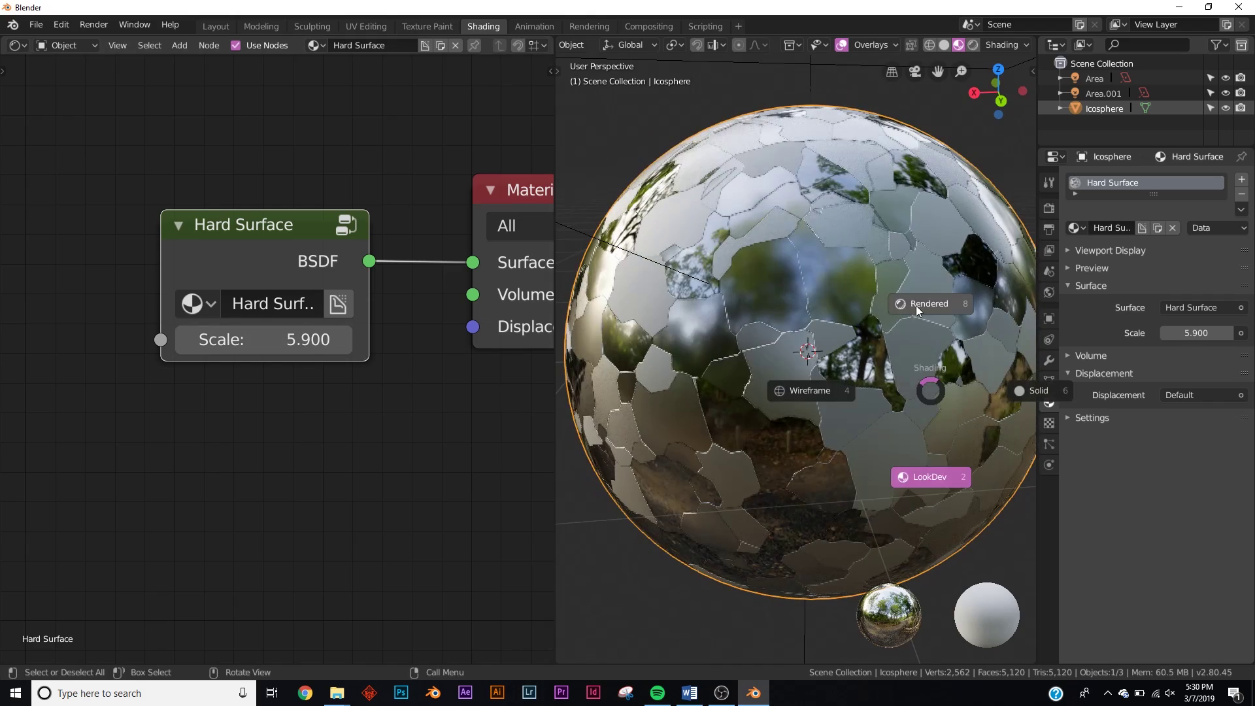
click(916, 305)
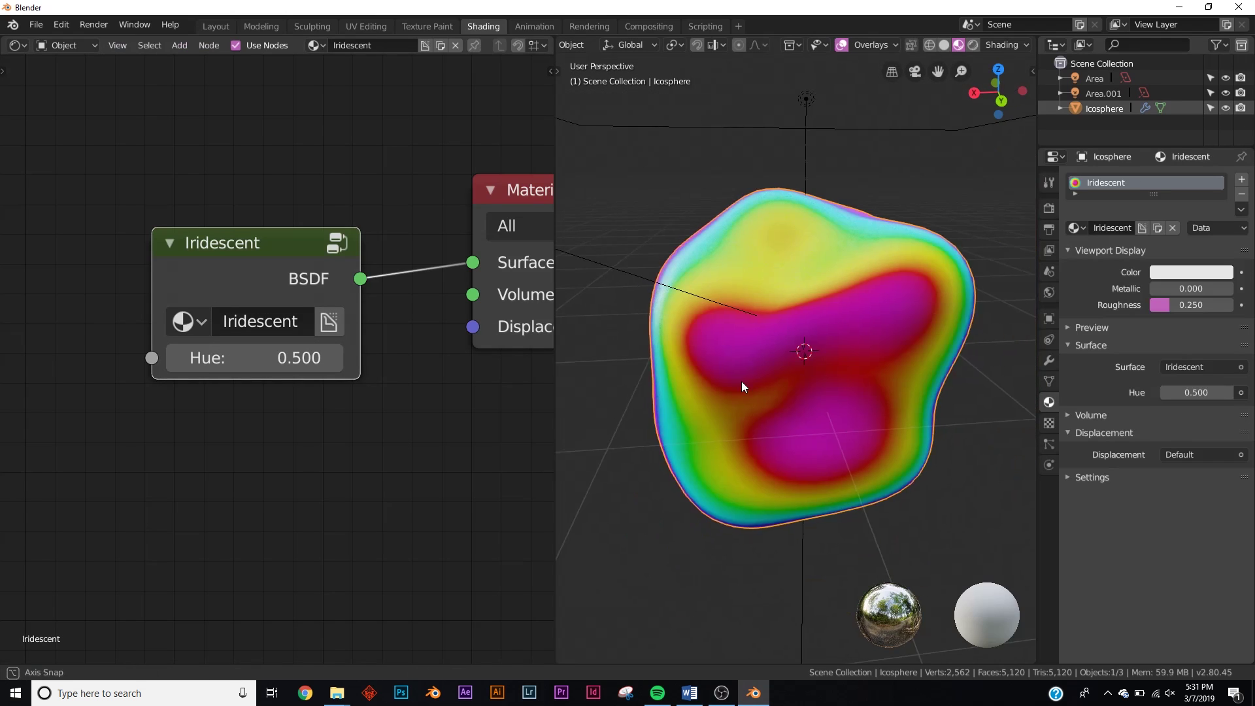
Step: Vary the Hue of the Iridescent node group, taking it down to 0.000 and raising it again
middle_drag(825, 288, 821, 358)
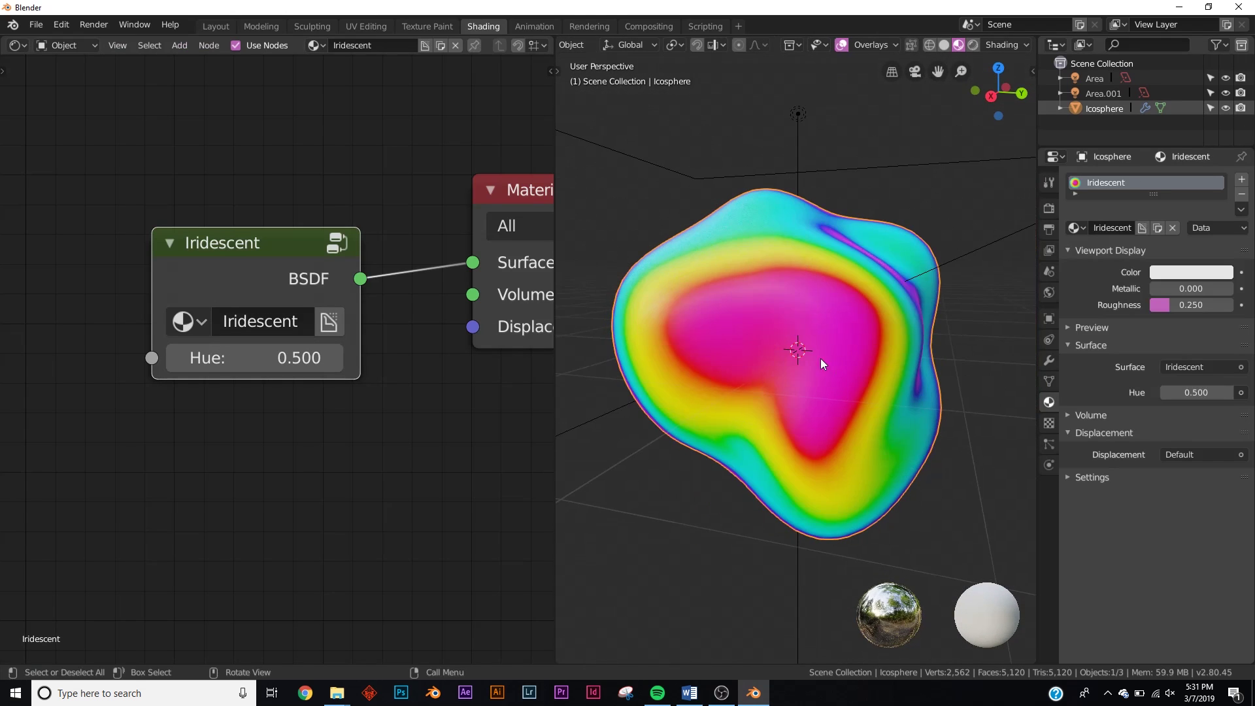
drag(307, 356, 367, 356)
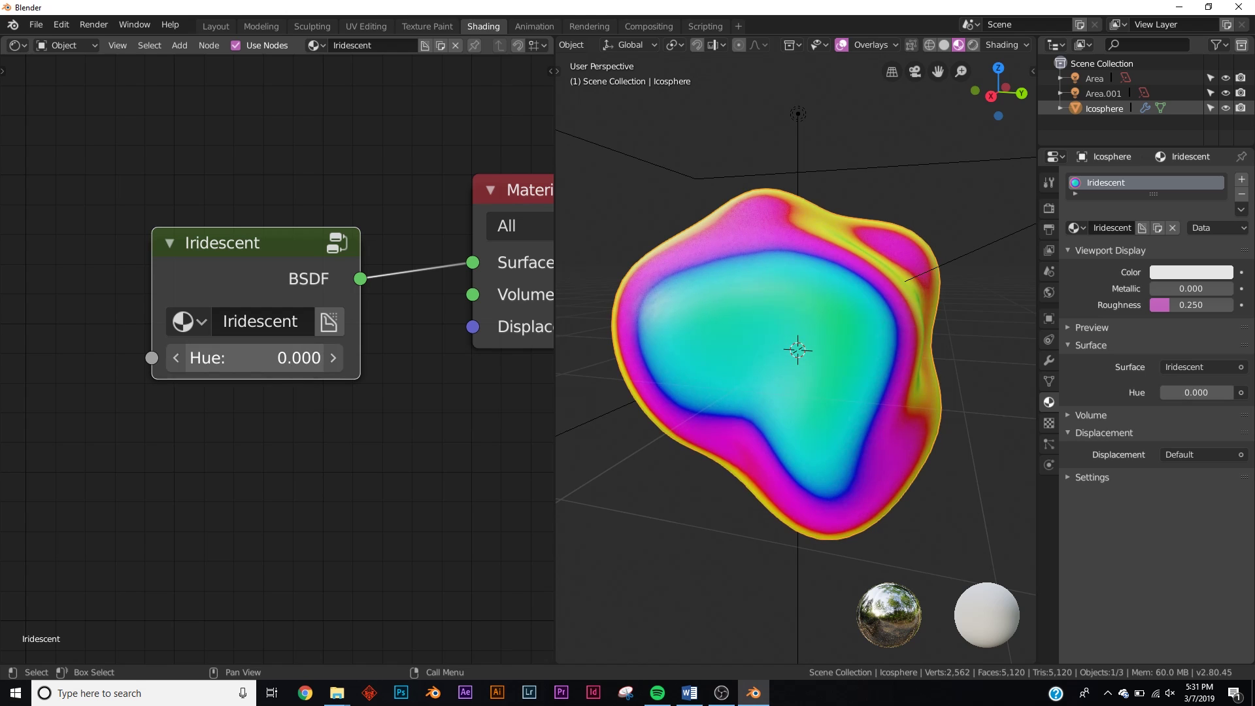
drag(242, 357, 366, 358)
middle_drag(735, 347, 689, 442)
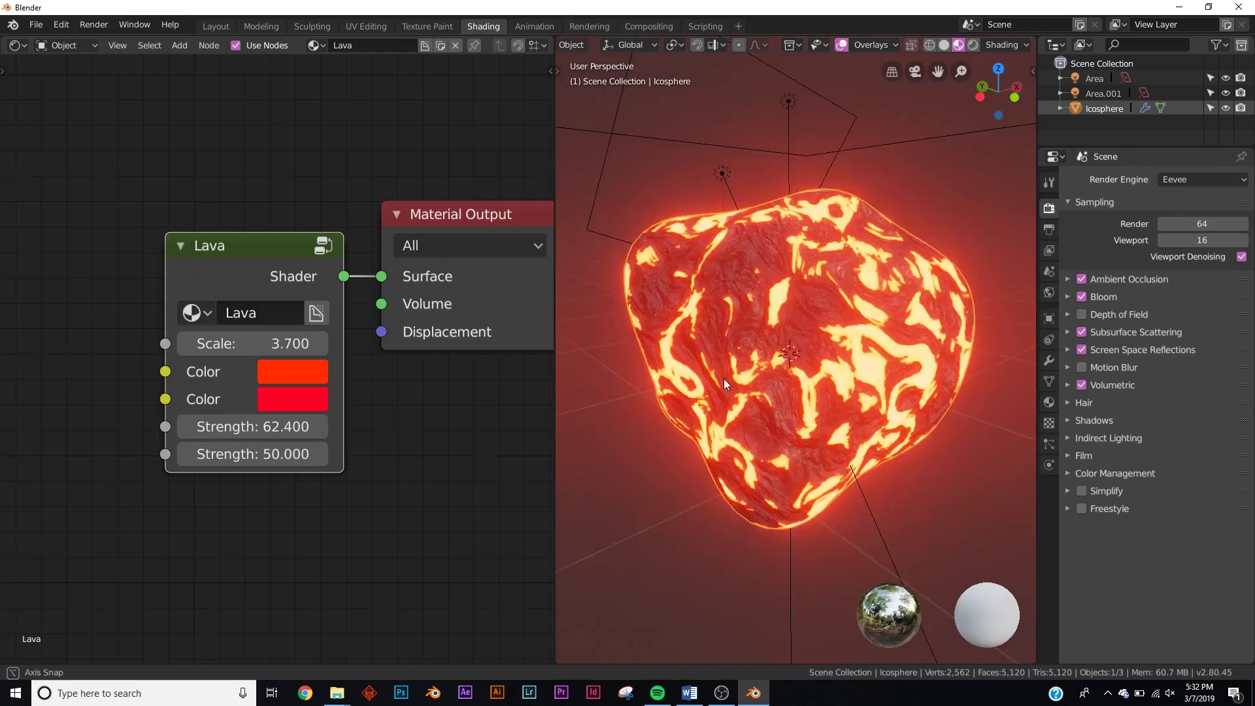
Step: Change the first Color of the Lava node group to bright cyan and lower the group's Scale
middle_drag(724, 379, 606, 393)
scroll(845, 316, up, 3)
scroll(787, 361, down, 7)
scroll(312, 488, up, 2)
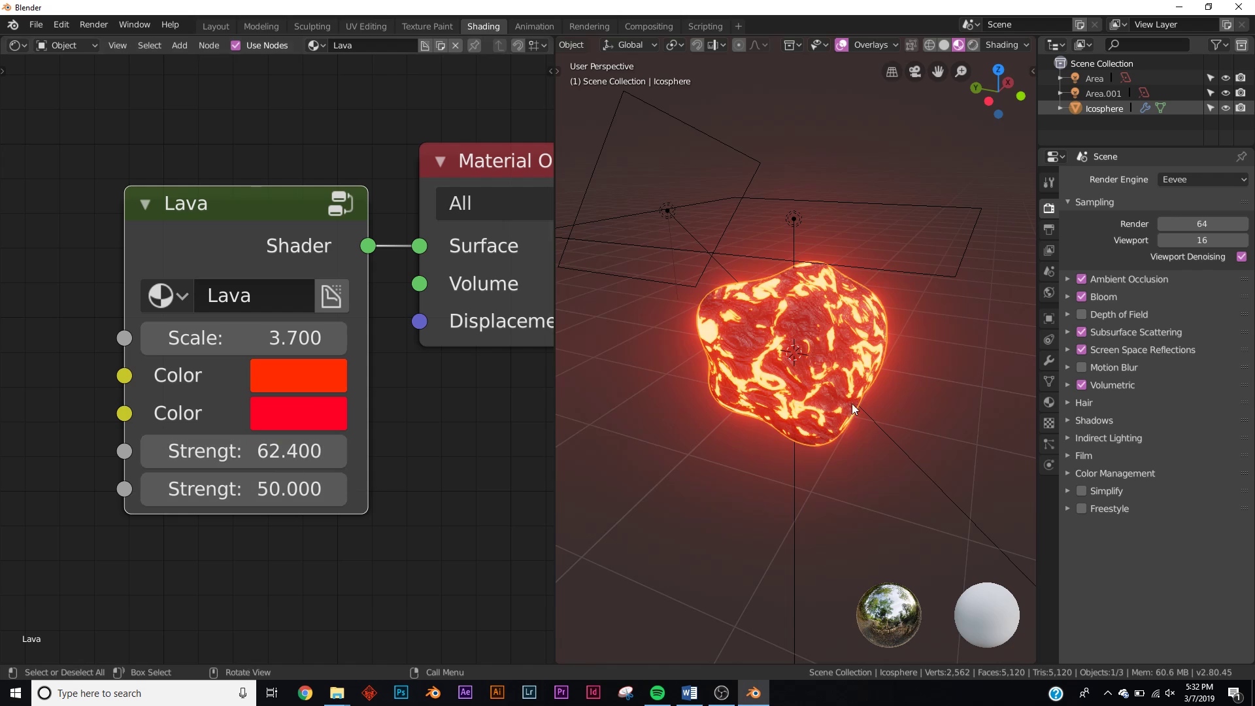
scroll(817, 429, up, 5)
scroll(774, 379, down, 5)
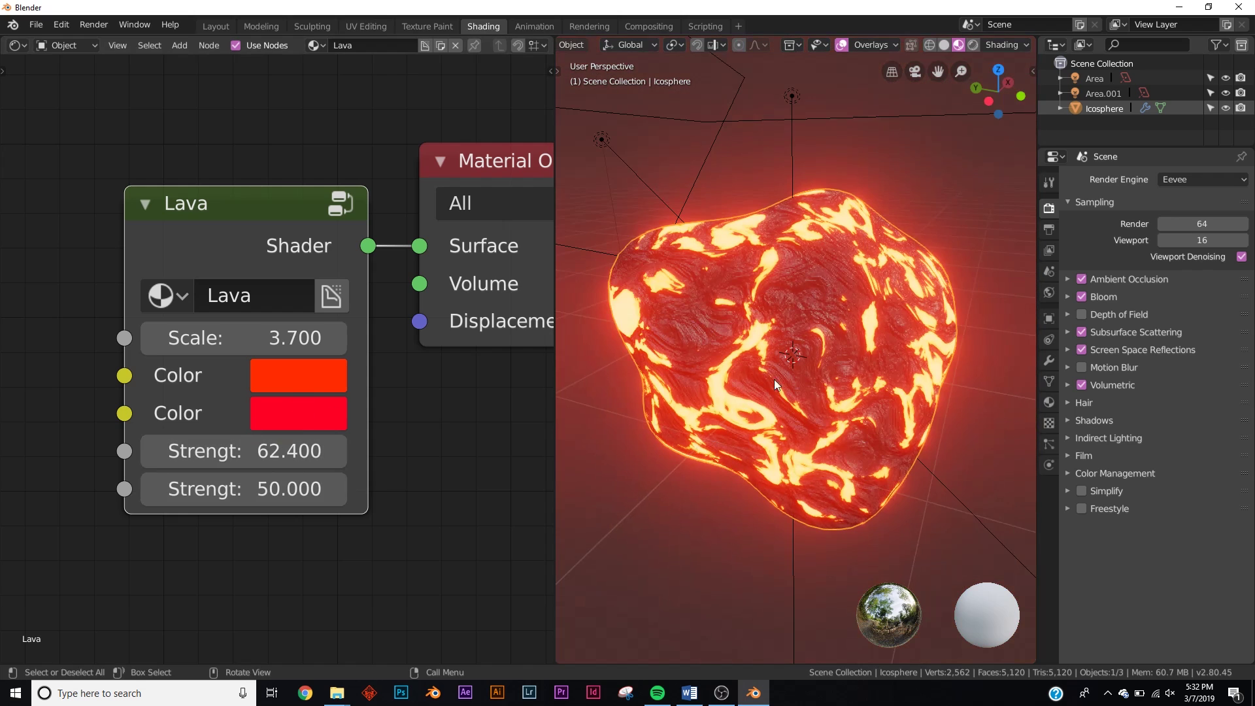
click(307, 376)
scroll(347, 391, down, 4)
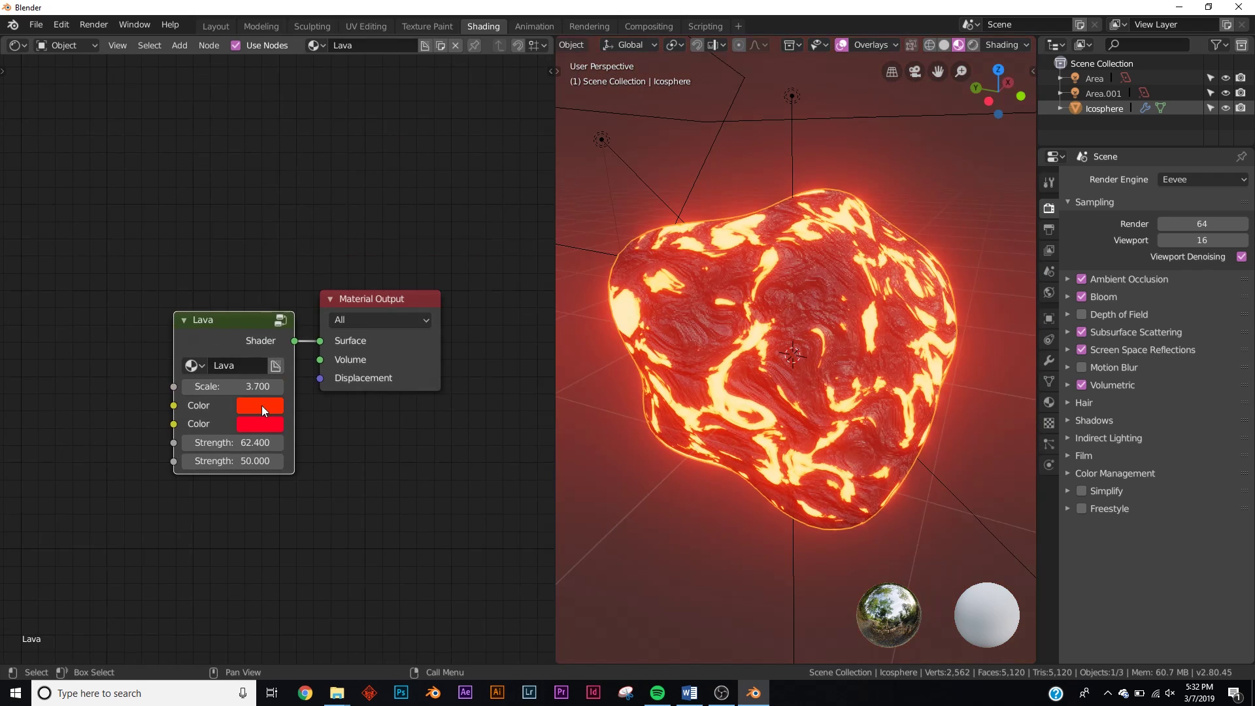
click(261, 407)
drag(314, 227, 319, 158)
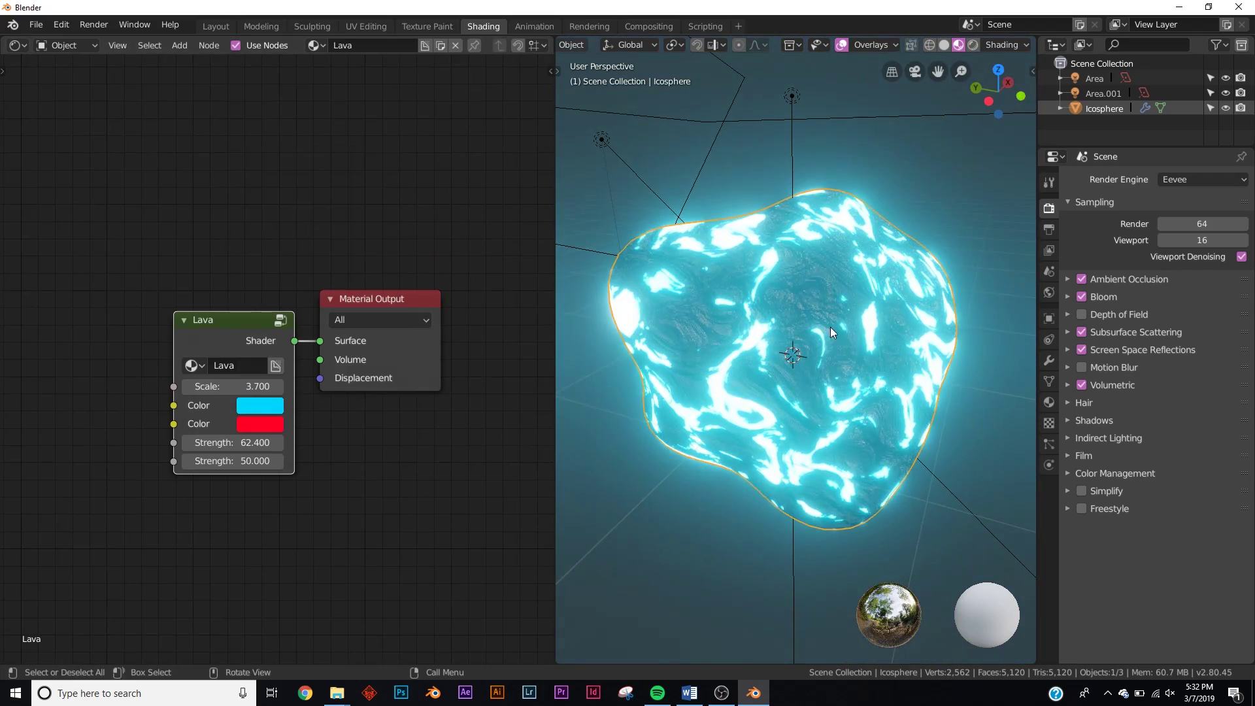
middle_drag(830, 327, 871, 322)
drag(233, 386, 196, 387)
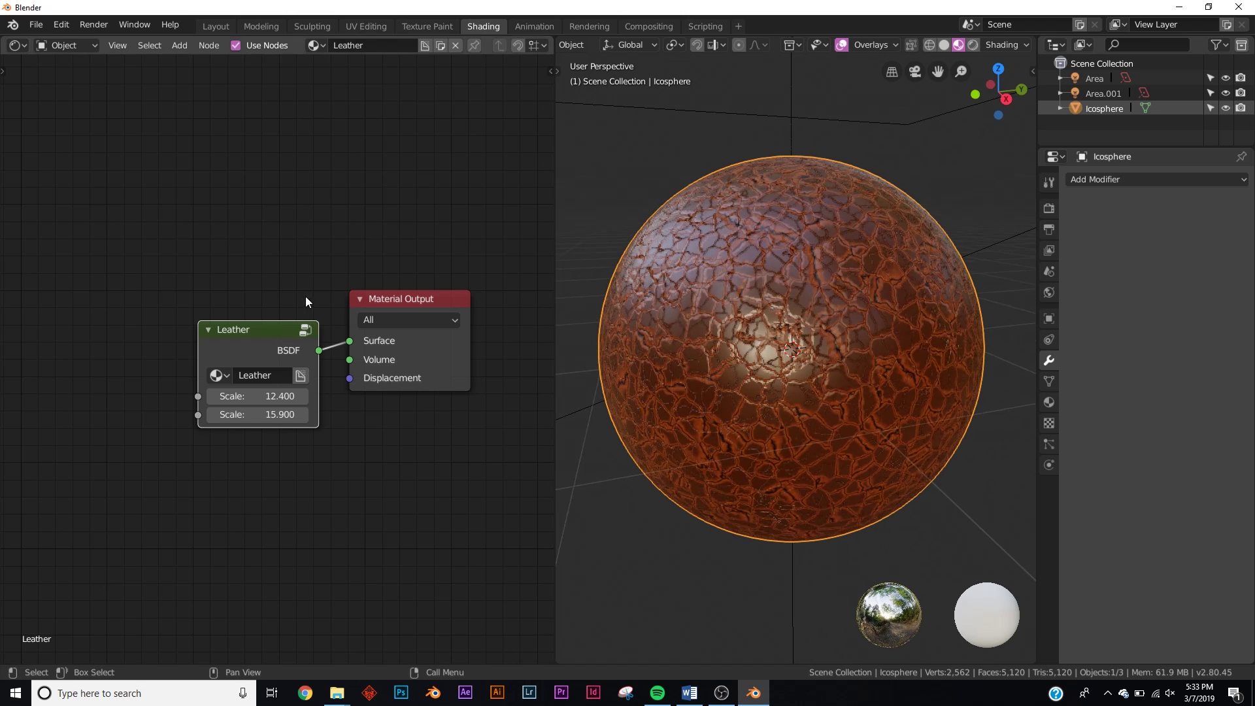
Step: Look through the nodes inside the Leather node group and exit the group
key(Tab)
scroll(293, 419, down, 5)
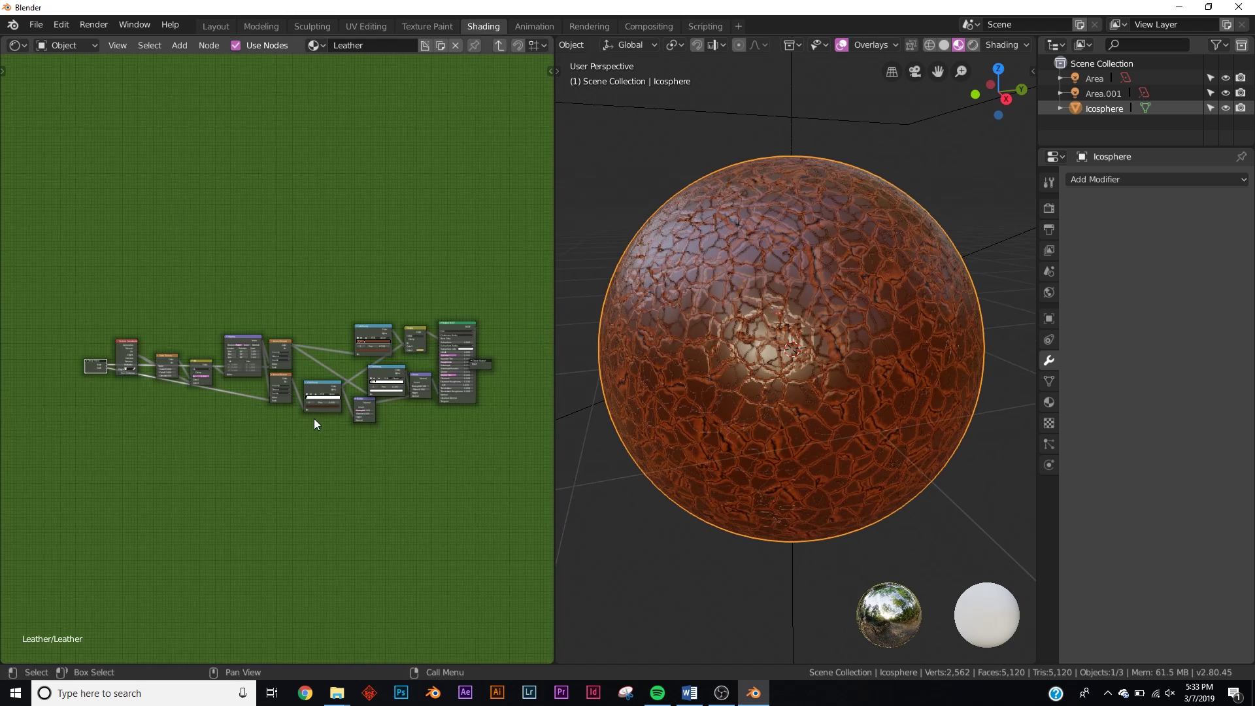
scroll(314, 418, up, 4)
key(Tab)
Step: Set the first Scale of the Leather node group to 16 and the second to 24
scroll(320, 418, up, 5)
drag(308, 434, 258, 428)
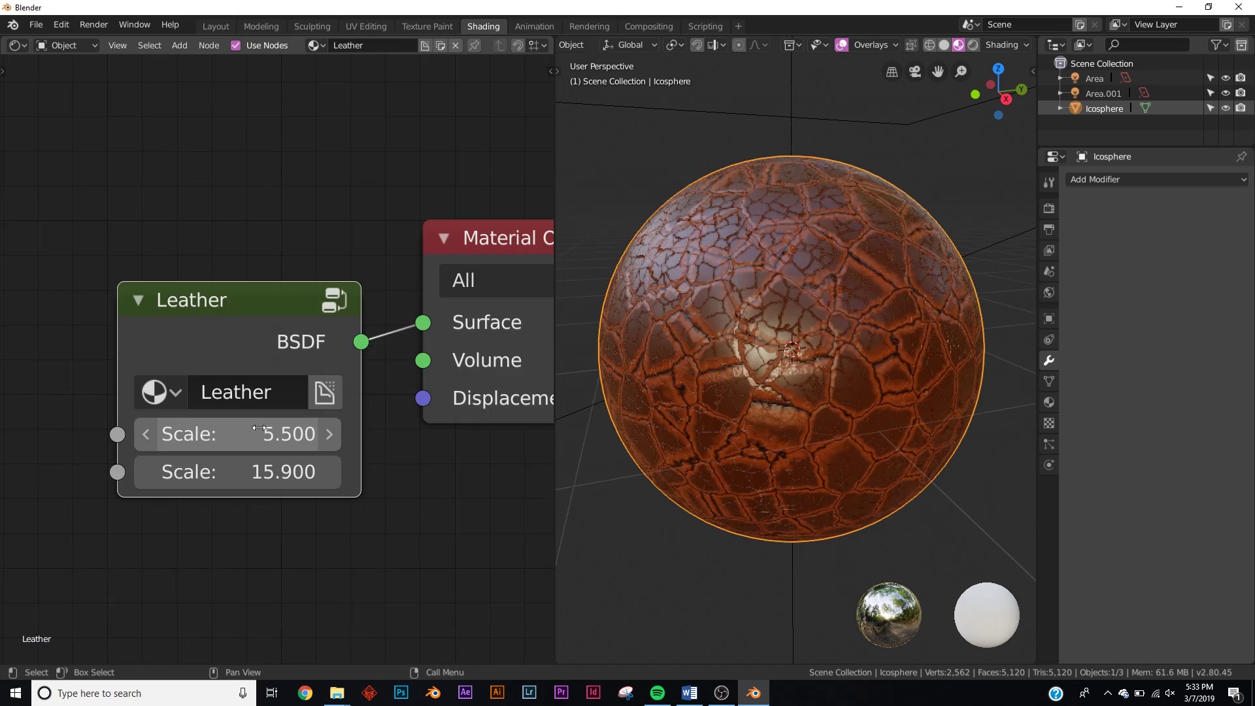
click(270, 432)
text(16)
key(Return)
drag(264, 471, 366, 471)
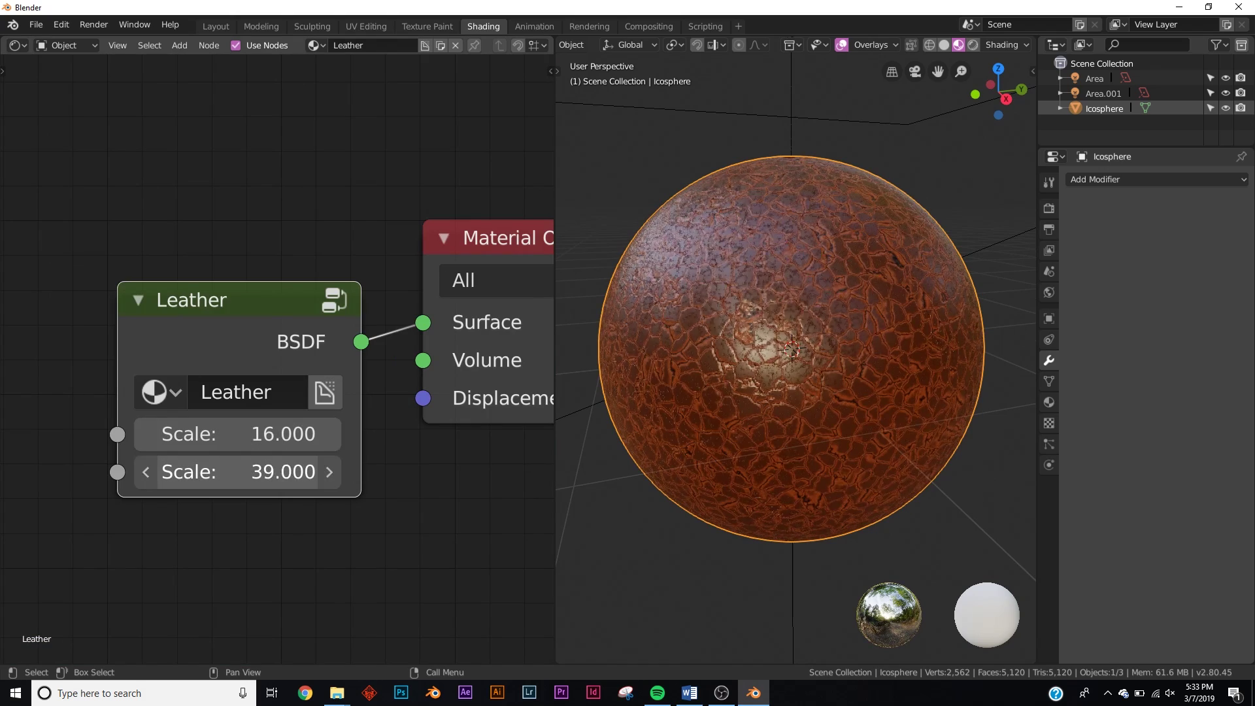
scroll(700, 410, up, 4)
drag(264, 472, 215, 471)
Step: Preview the Leather material in rendered viewport shading, with the icosphere deselected, from several sides
scroll(700, 409, down, 2)
scroll(738, 418, down, 3)
scroll(738, 419, up, 3)
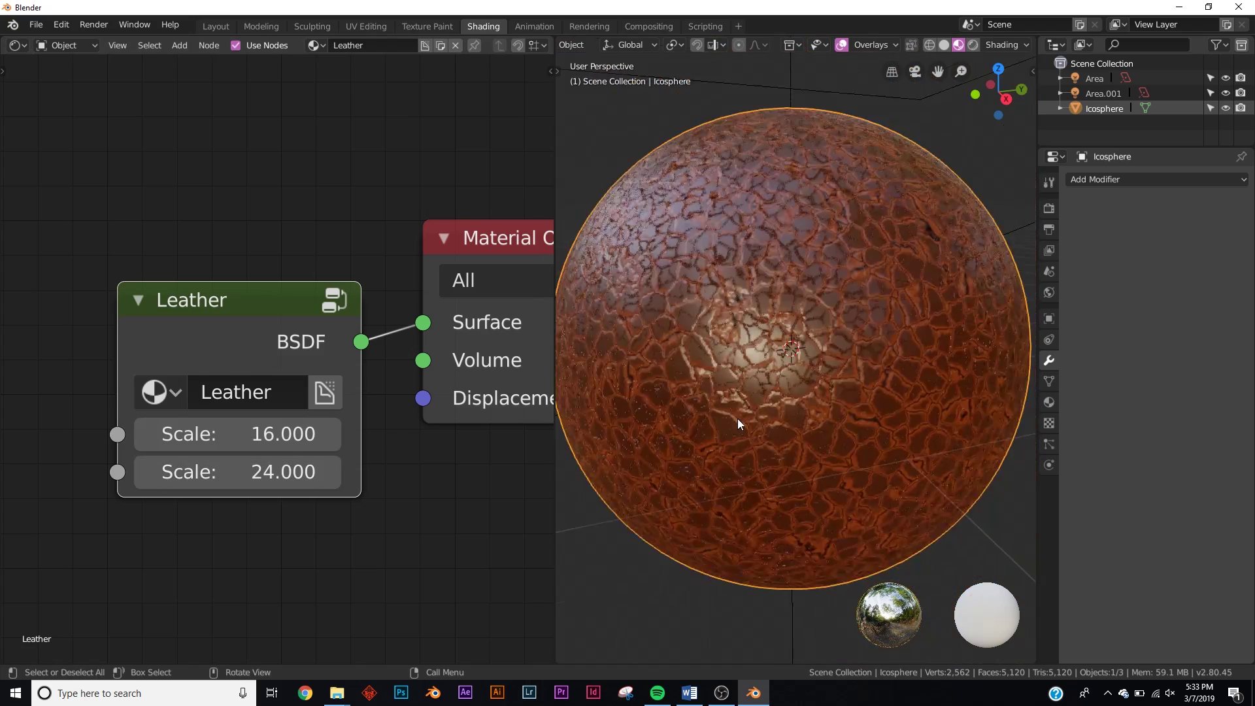
scroll(737, 418, down, 2)
key(z)
click(817, 458)
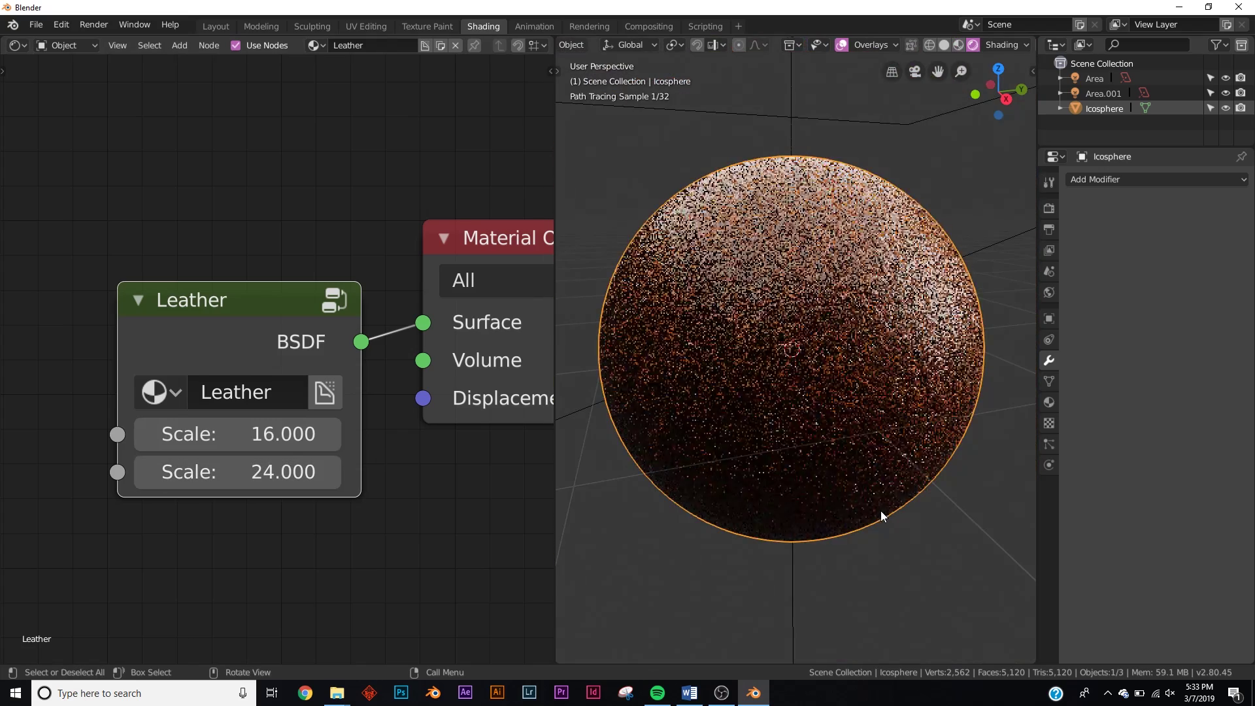
click(893, 535)
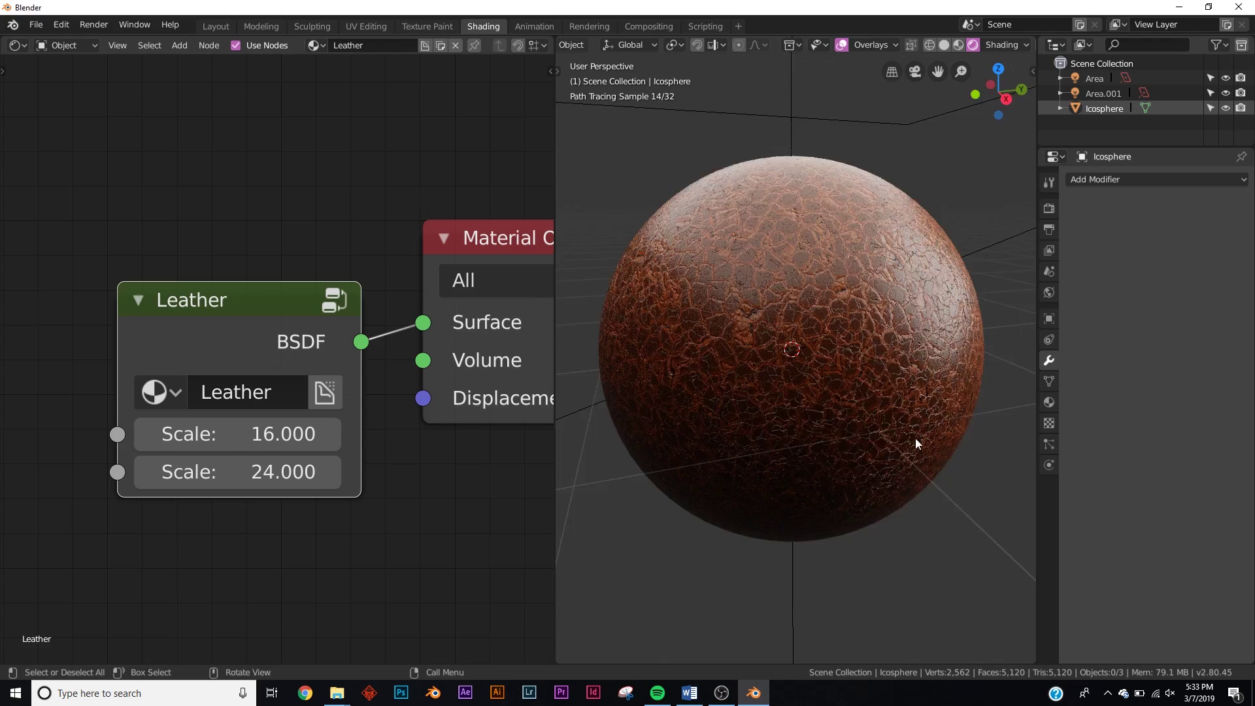
middle_drag(915, 443, 799, 446)
mouse_move(891, 447)
middle_down()
mouse_move(772, 441)
mouse_move(782, 445)
middle_up()
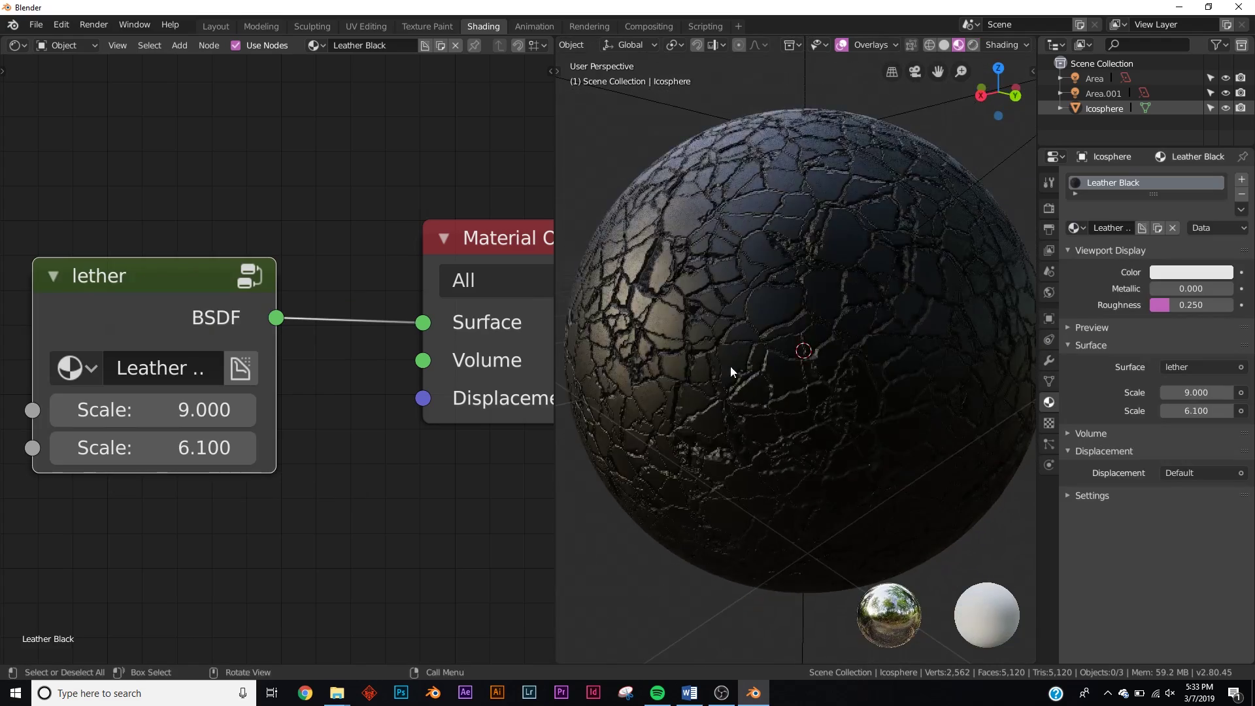
Step: Set the first Scale of the Leather Black node group to 7.8 and the second to 11.6
middle_drag(731, 366, 863, 418)
drag(157, 448, 200, 448)
drag(191, 412, 153, 412)
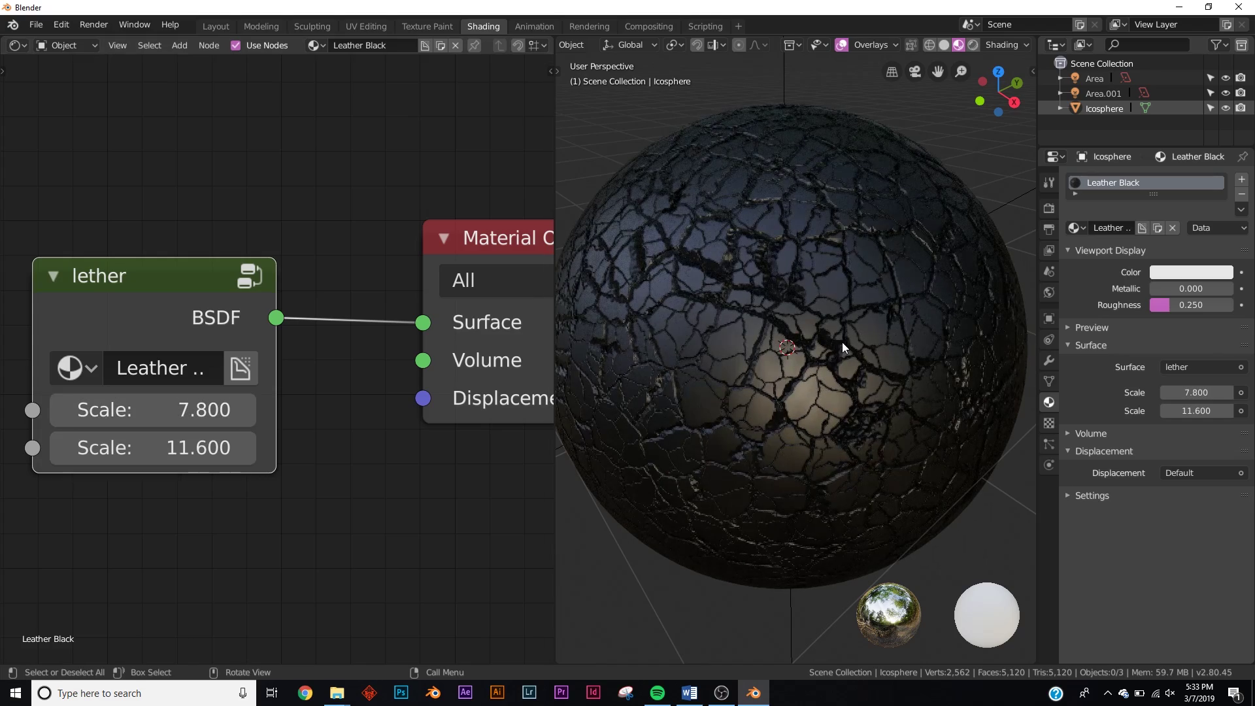
Step: Set the first Scale of the Leather Black node group to 29.8 while previewing the icosphere in rendered viewport shading
key(z)
middle_drag(802, 356, 805, 343)
drag(162, 405, 367, 410)
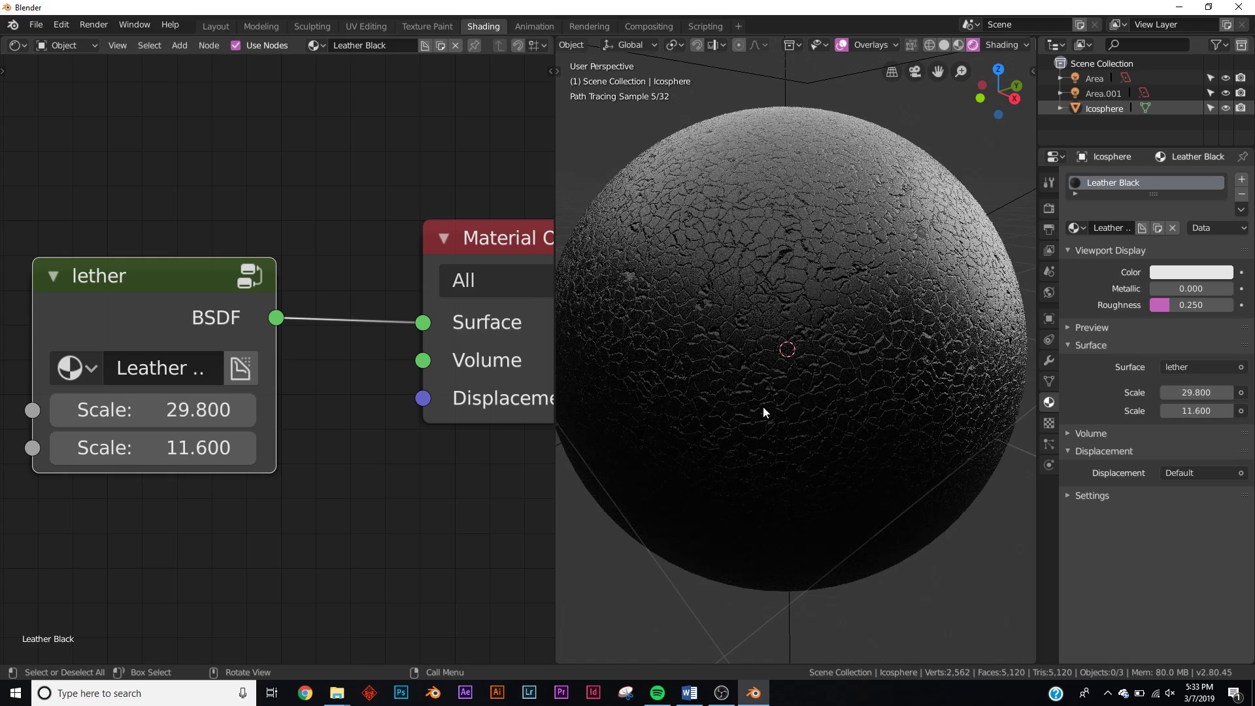
key(z)
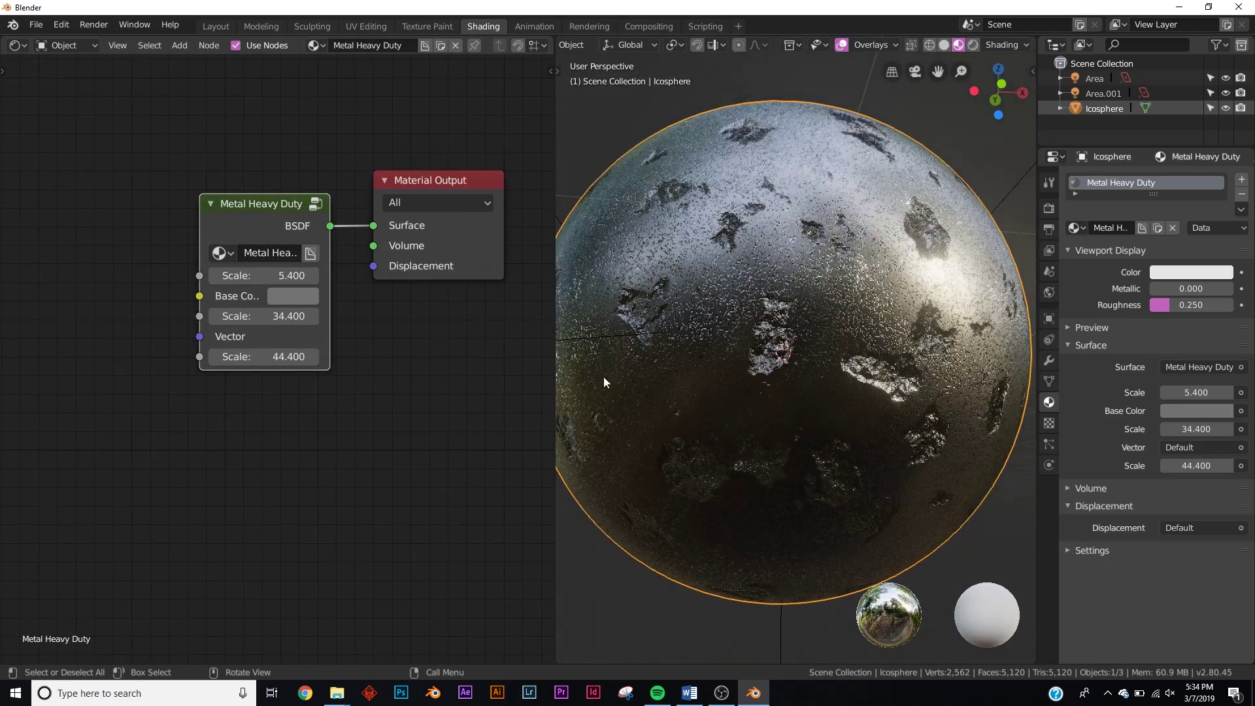
Step: Set the three Scale values of the Metal Heavy Duty node group to 8, 37.8 and 43.6 in order
middle_drag(603, 377, 676, 436)
scroll(824, 409, up, 5)
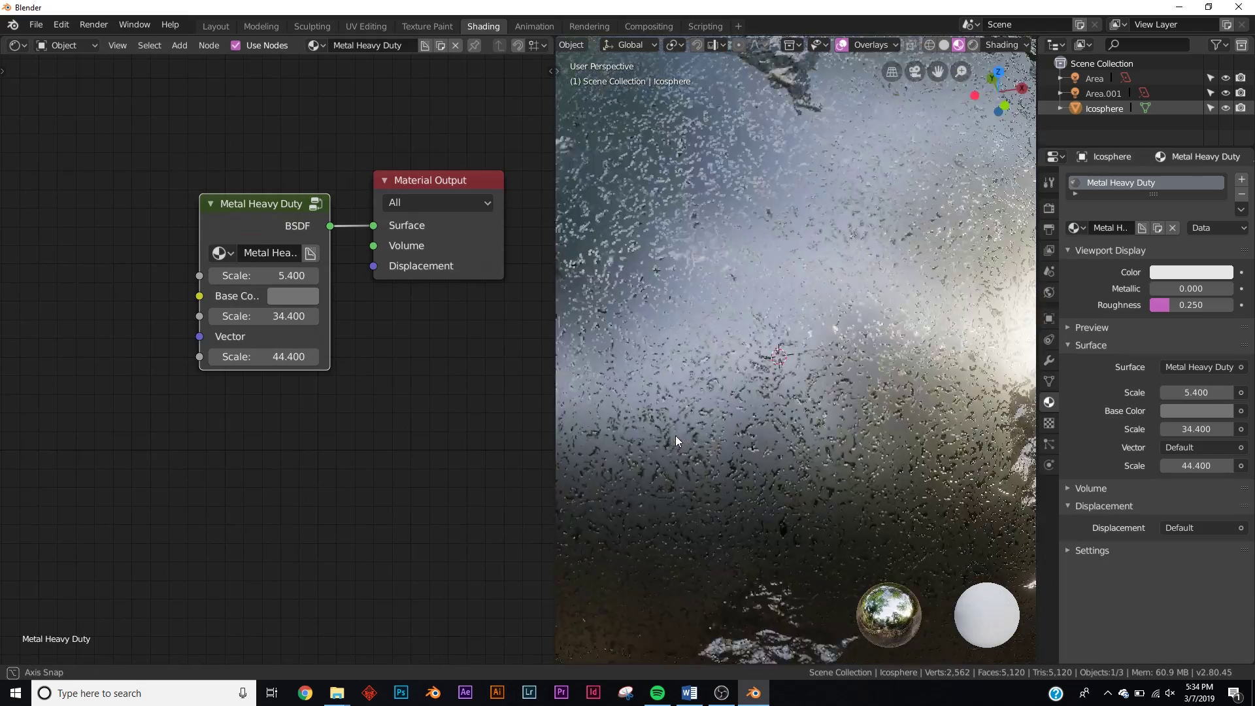
scroll(833, 410, down, 5)
middle_drag(834, 410, 774, 402)
scroll(805, 406, up, 5)
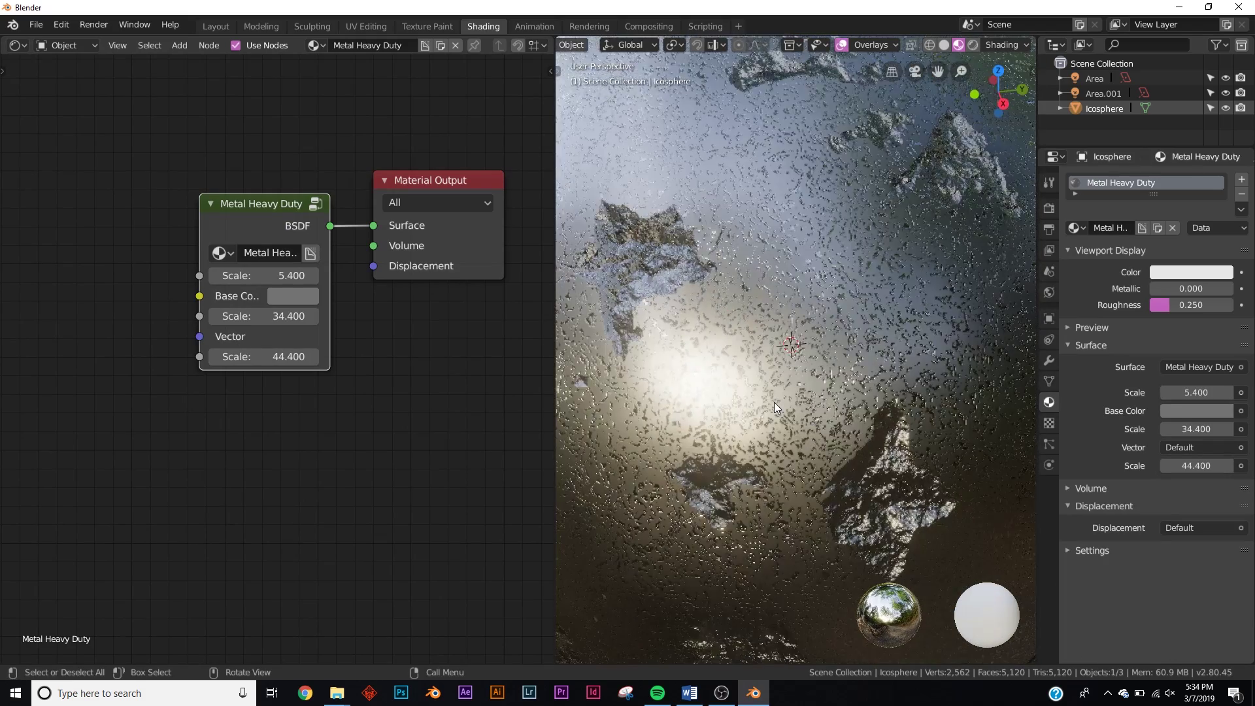
scroll(774, 402, down, 5)
scroll(365, 314, up, 2)
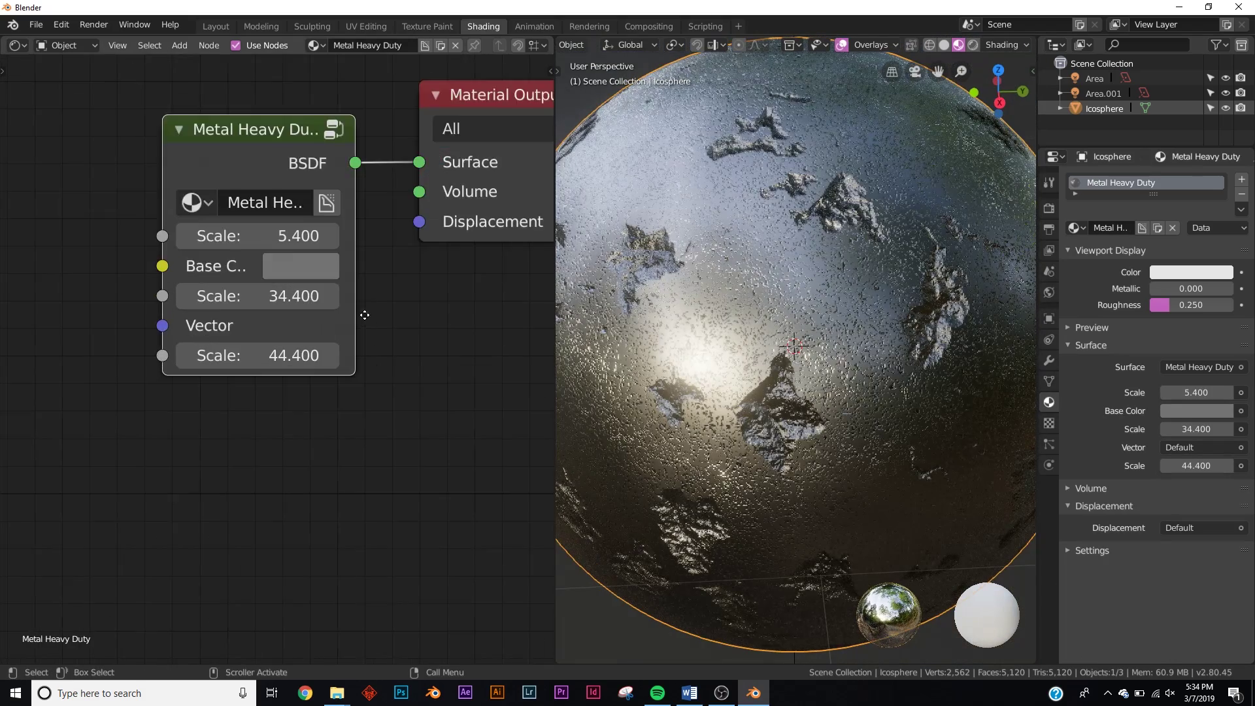
mouse_move(242, 295)
mouse_down()
mouse_move(302, 296)
mouse_move(259, 296)
mouse_up()
drag(242, 415, 280, 416)
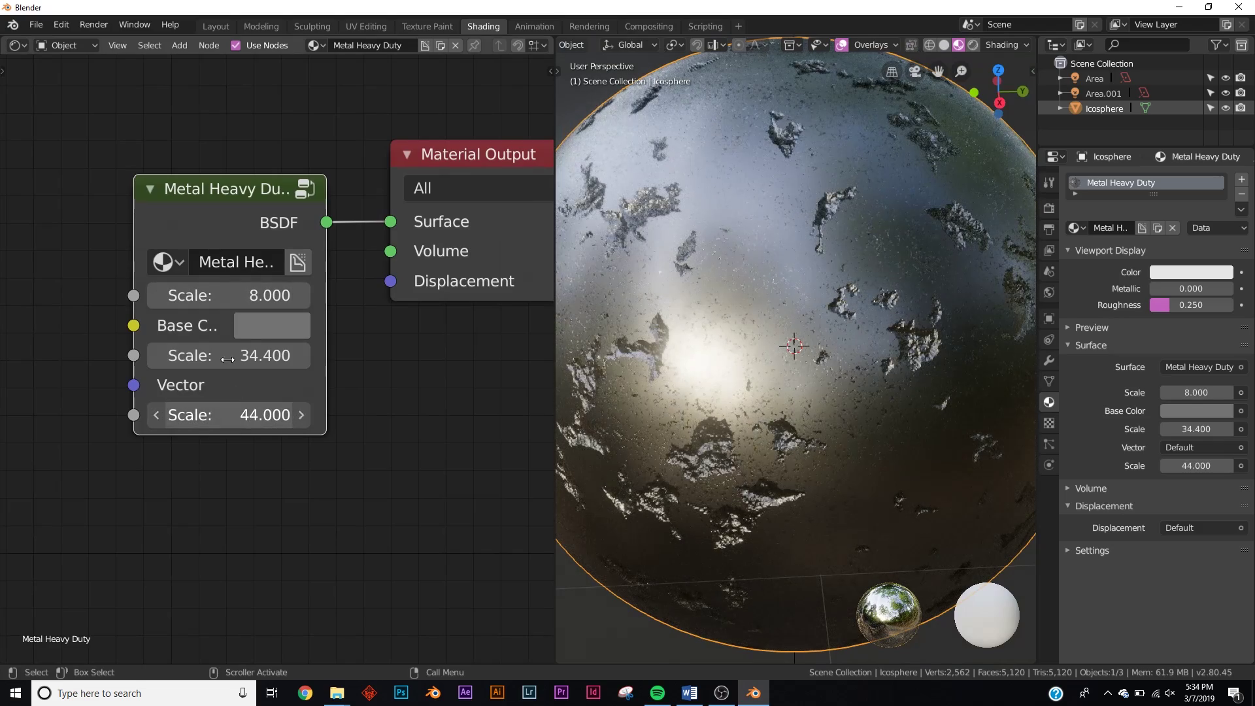
drag(227, 359, 257, 359)
Step: Look through the nodes inside the Metal Heavy Duty node group and exit the group
key(Tab)
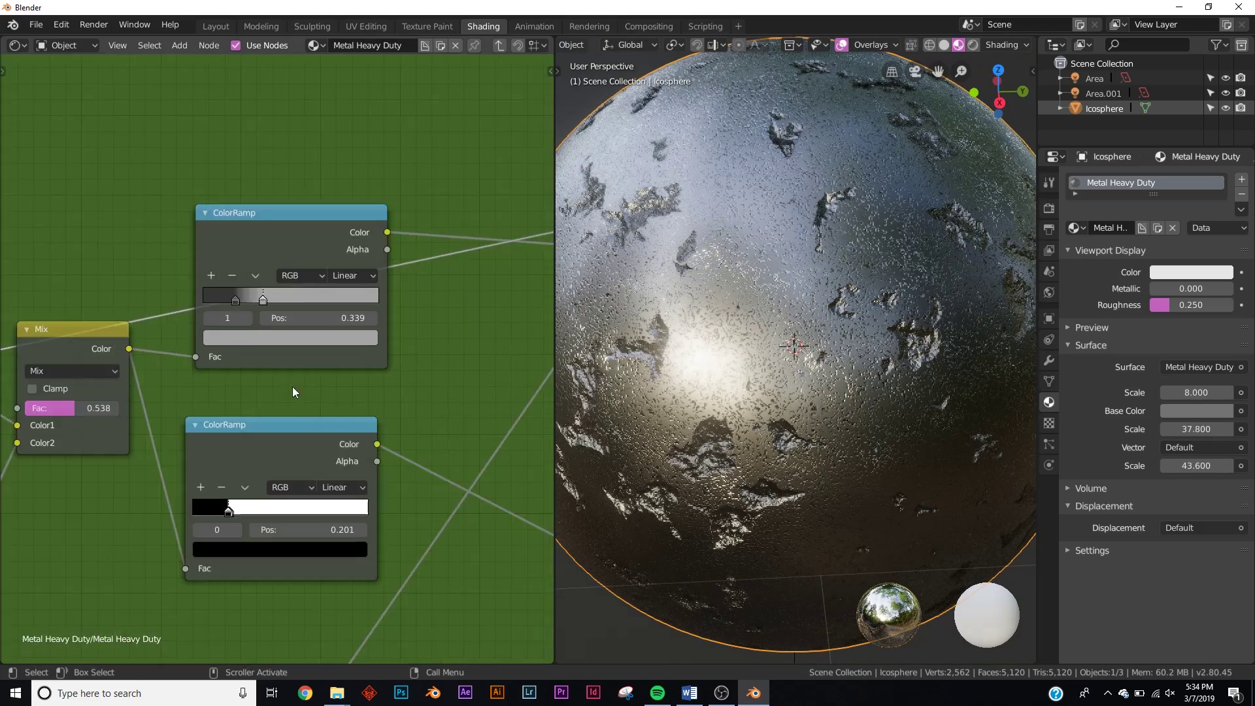
scroll(300, 399, down, 8)
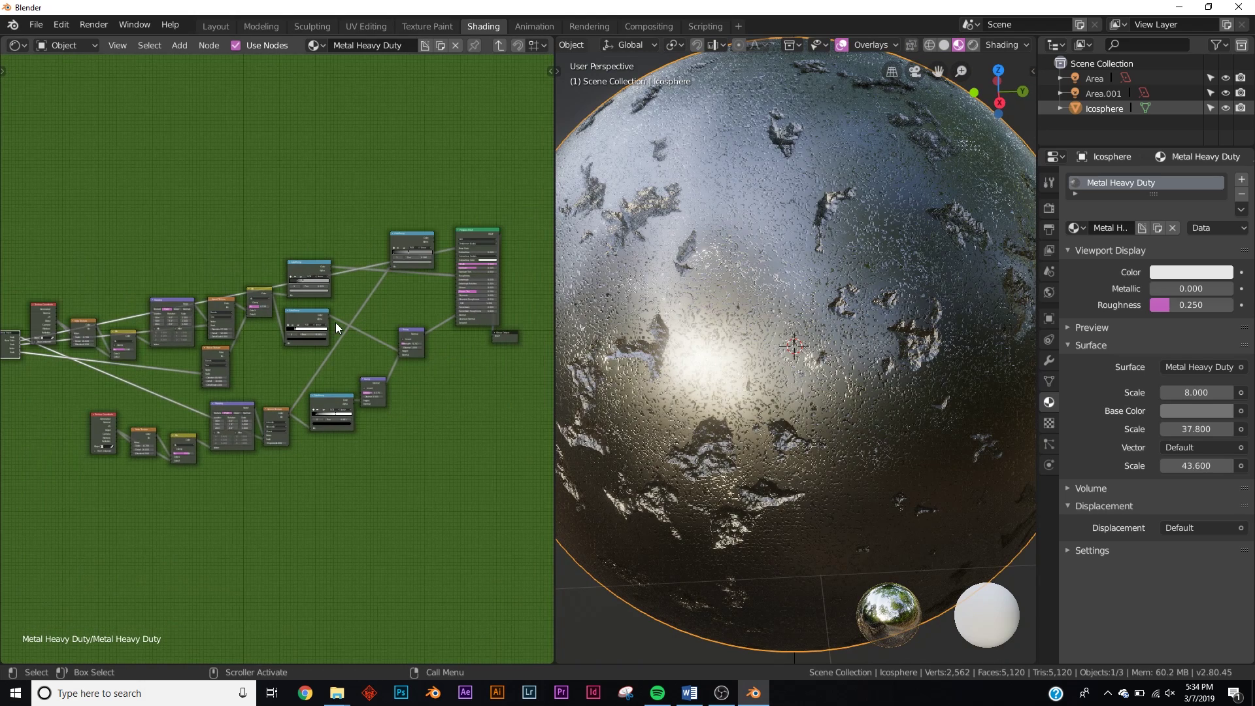
key(Tab)
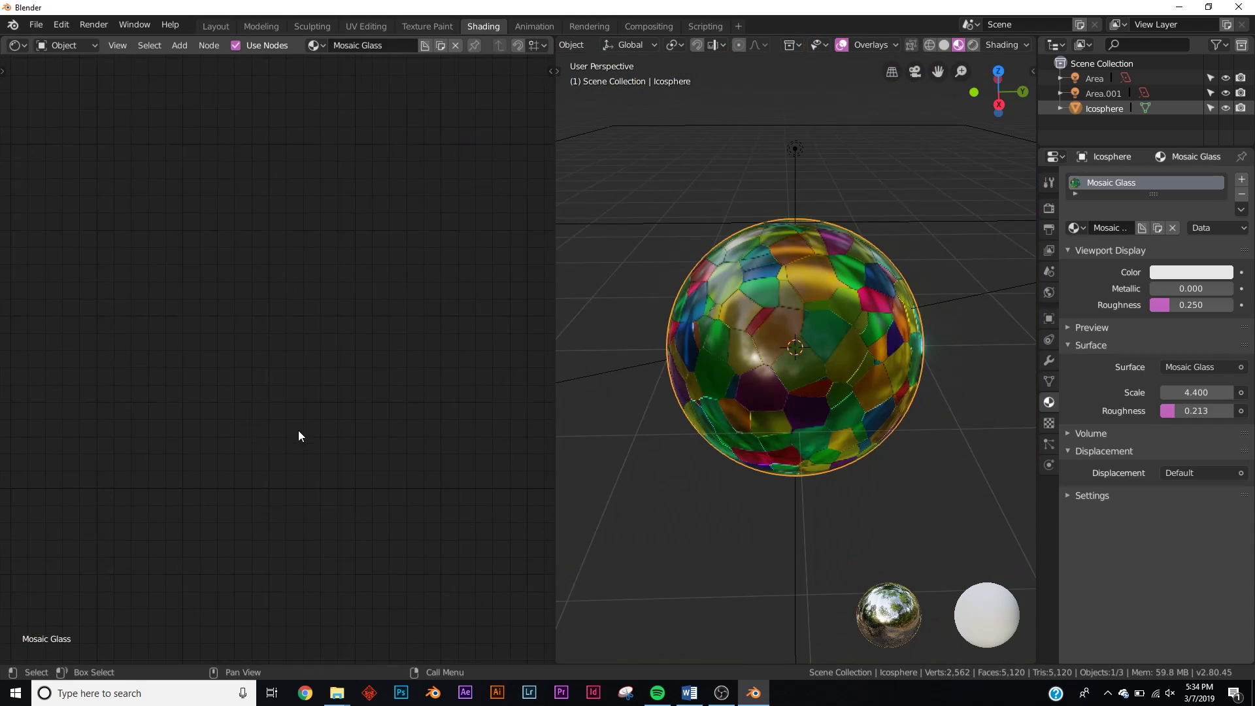
Step: Set the Mosaic Glass node group's Roughness to 0 and its Scale to 5.1, check the icosphere, and lower the Scale further
scroll(320, 429, down, 6)
scroll(302, 336, up, 12)
middle_drag(88, 343, 574, 422)
scroll(454, 422, up, 6)
scroll(454, 422, up, 4)
middle_drag(449, 393, 254, 409)
drag(302, 356, 259, 356)
drag(333, 307, 379, 307)
scroll(713, 332, up, 3)
middle_drag(713, 332, 743, 319)
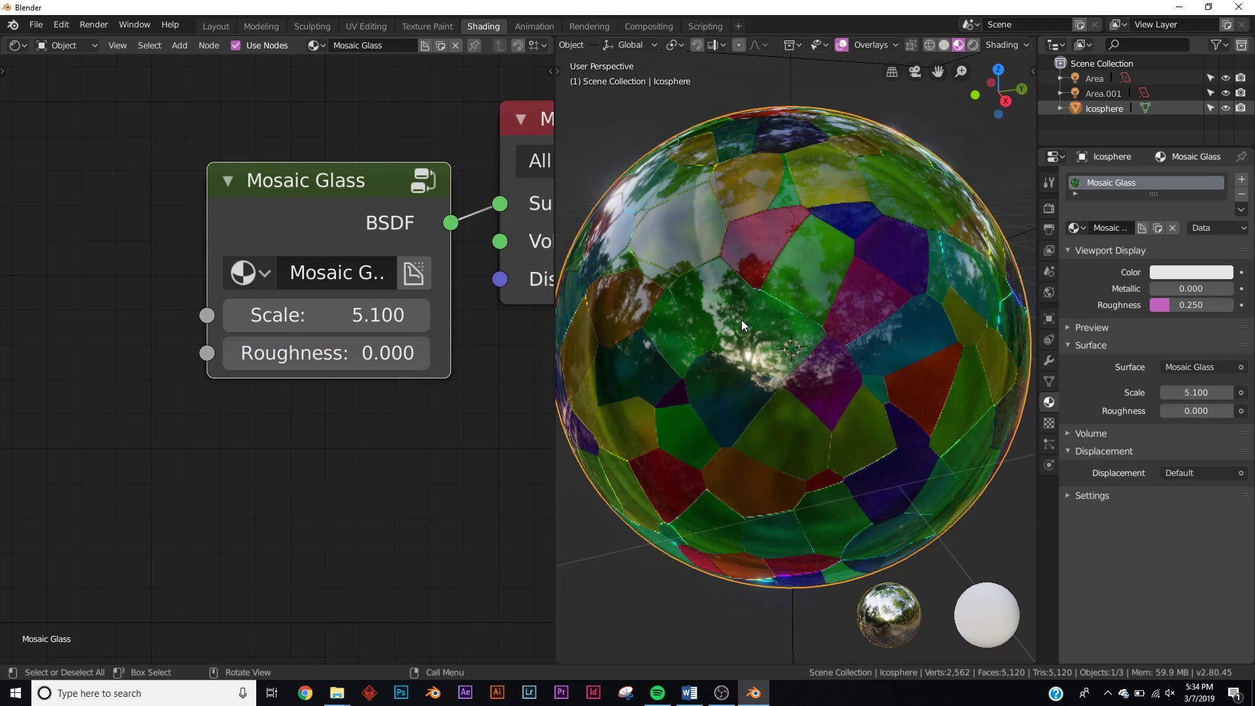
drag(387, 312, 184, 312)
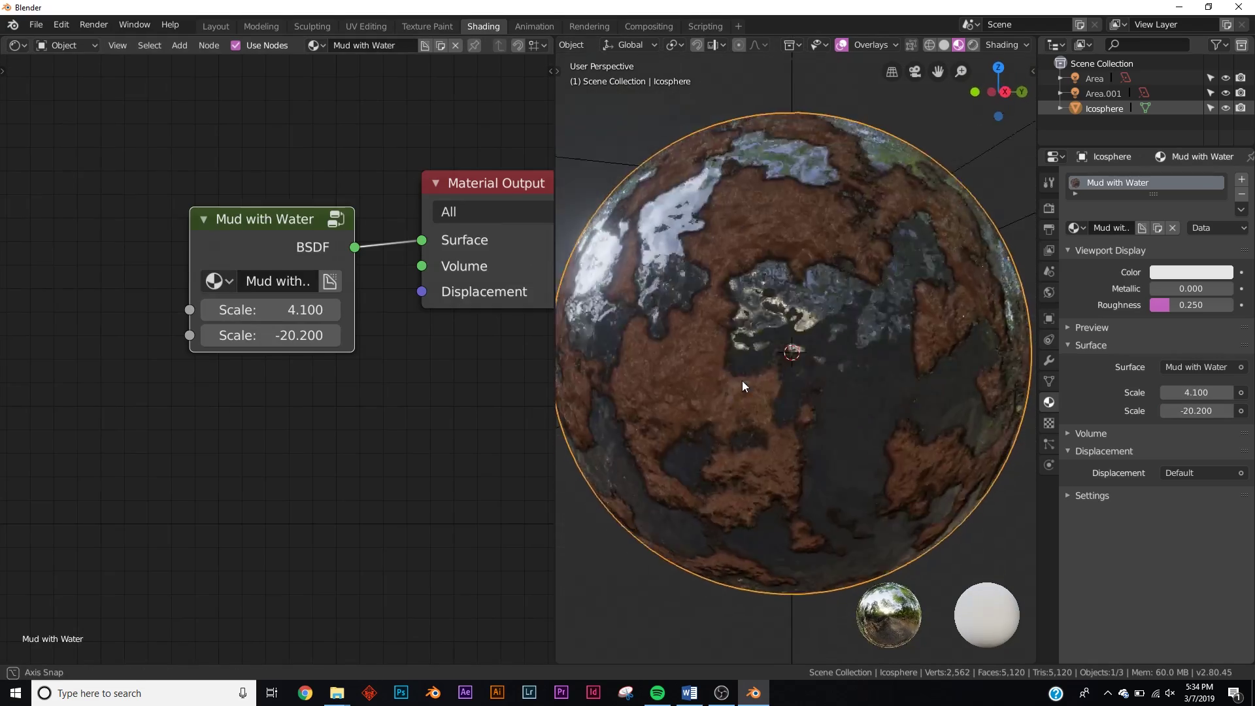
Step: Raise the first Scale of the Mud with Water node group
drag(302, 310, 516, 310)
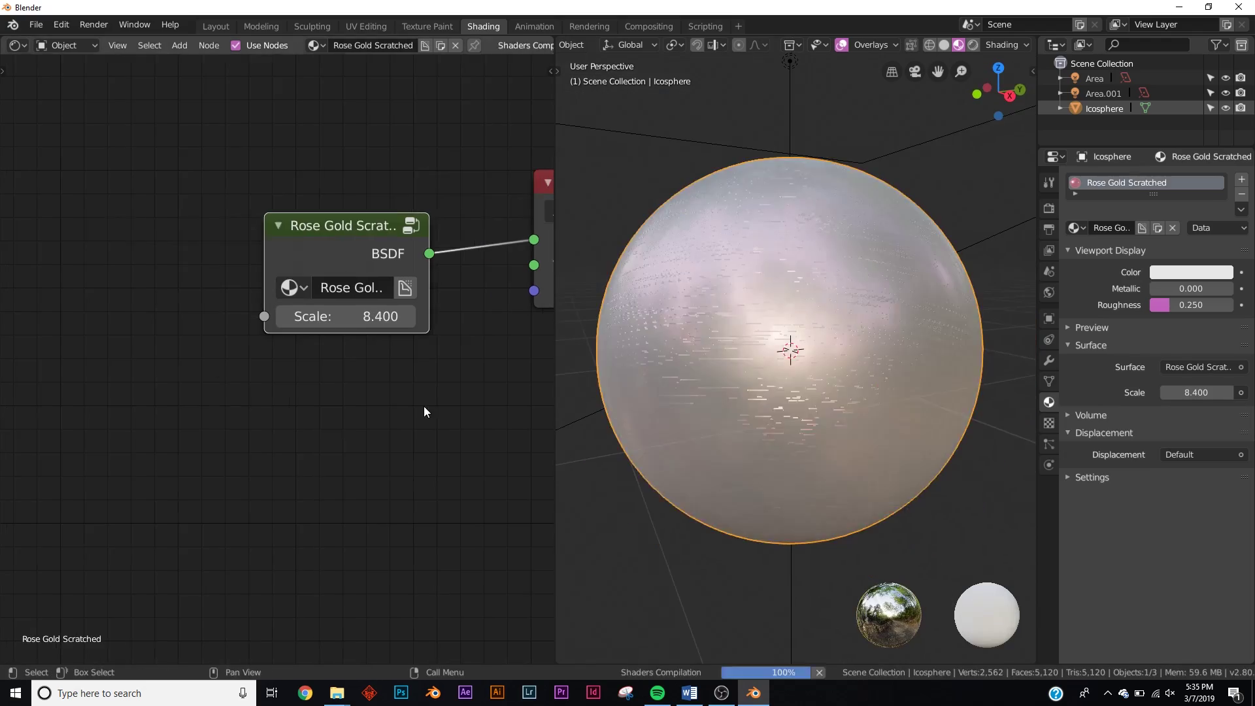
Step: Preview the Rose Gold Scratched material from several sides in rendered viewport shading and return to LookDev shading
middle_drag(424, 406, 272, 423)
middle_drag(784, 411, 932, 413)
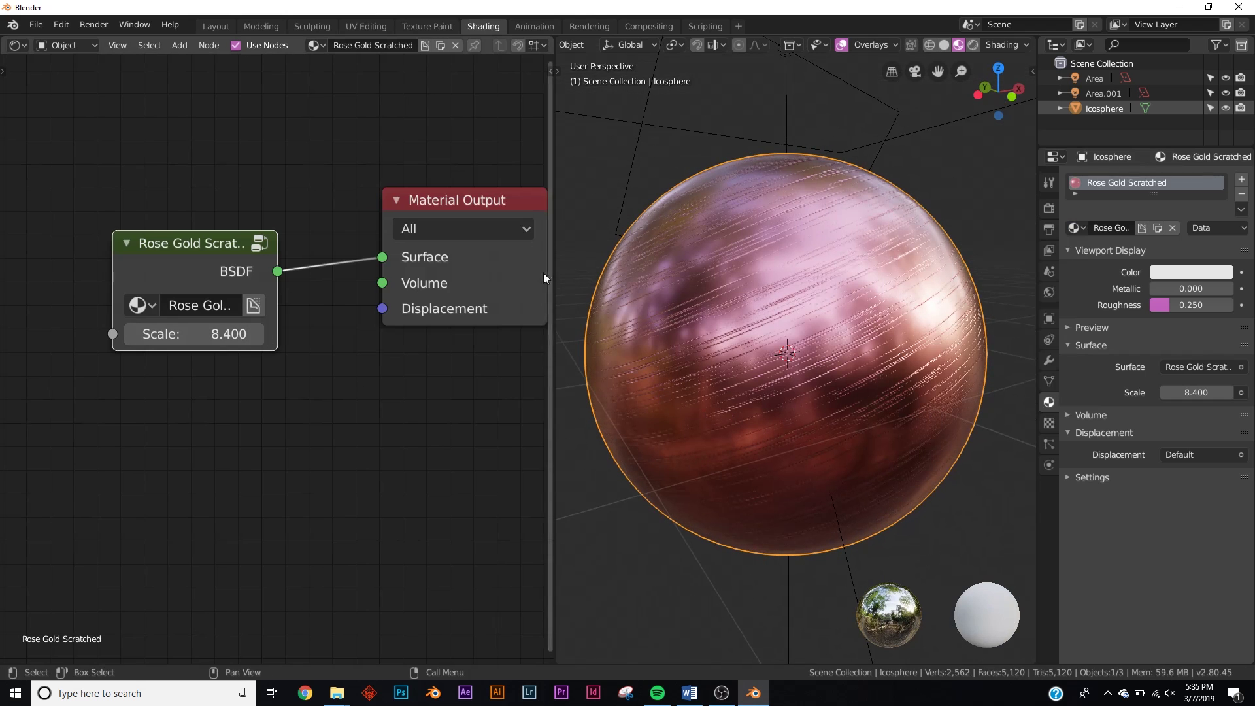
click(769, 289)
mouse_move(884, 539)
middle_down()
mouse_move(665, 500)
mouse_move(695, 491)
middle_up()
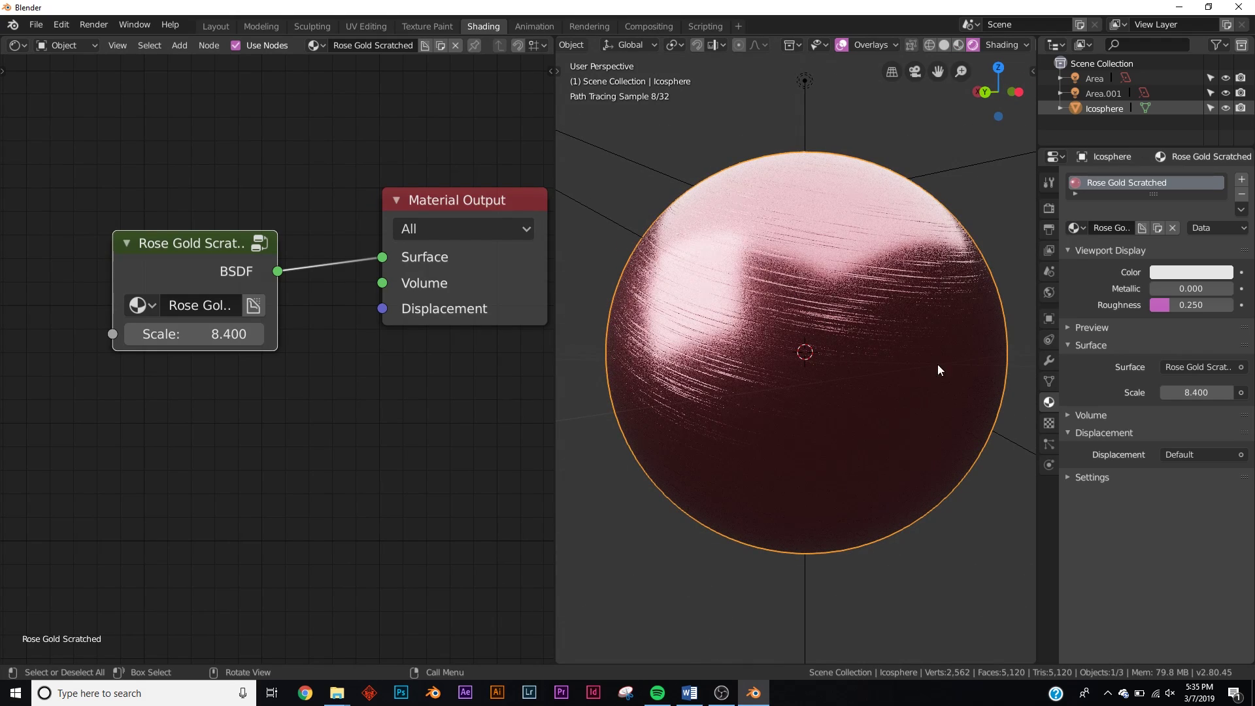
key(z)
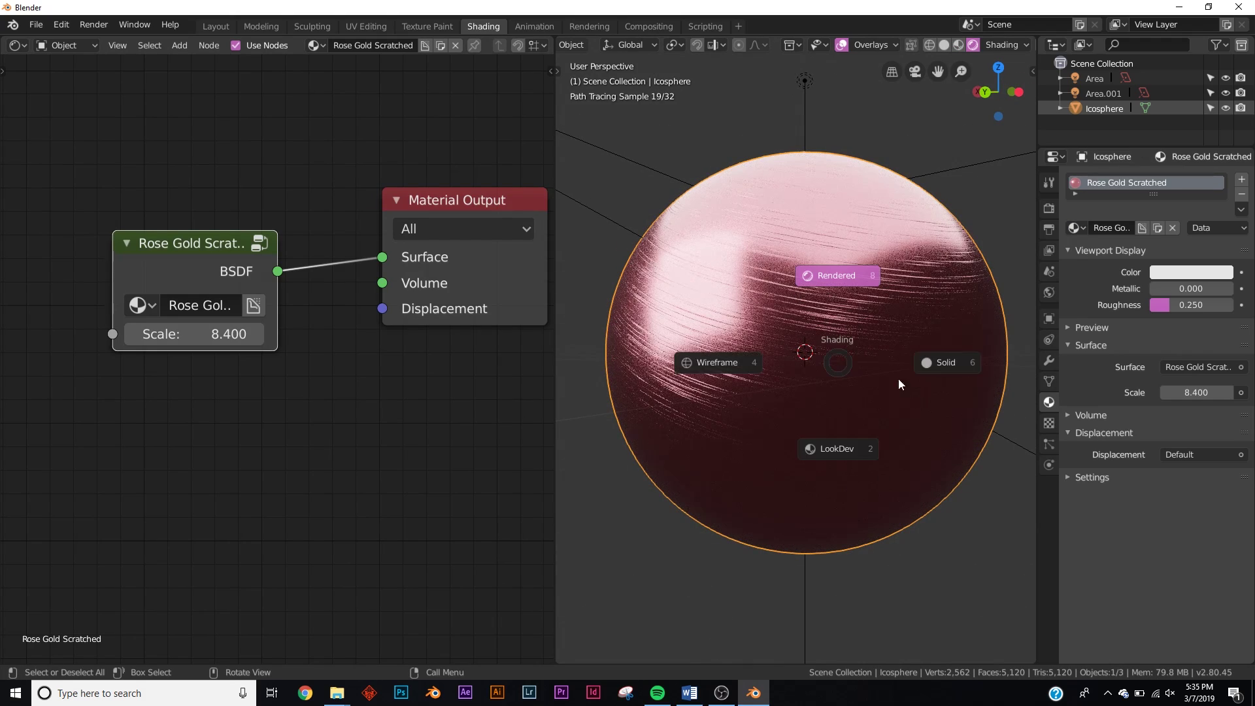
click(831, 453)
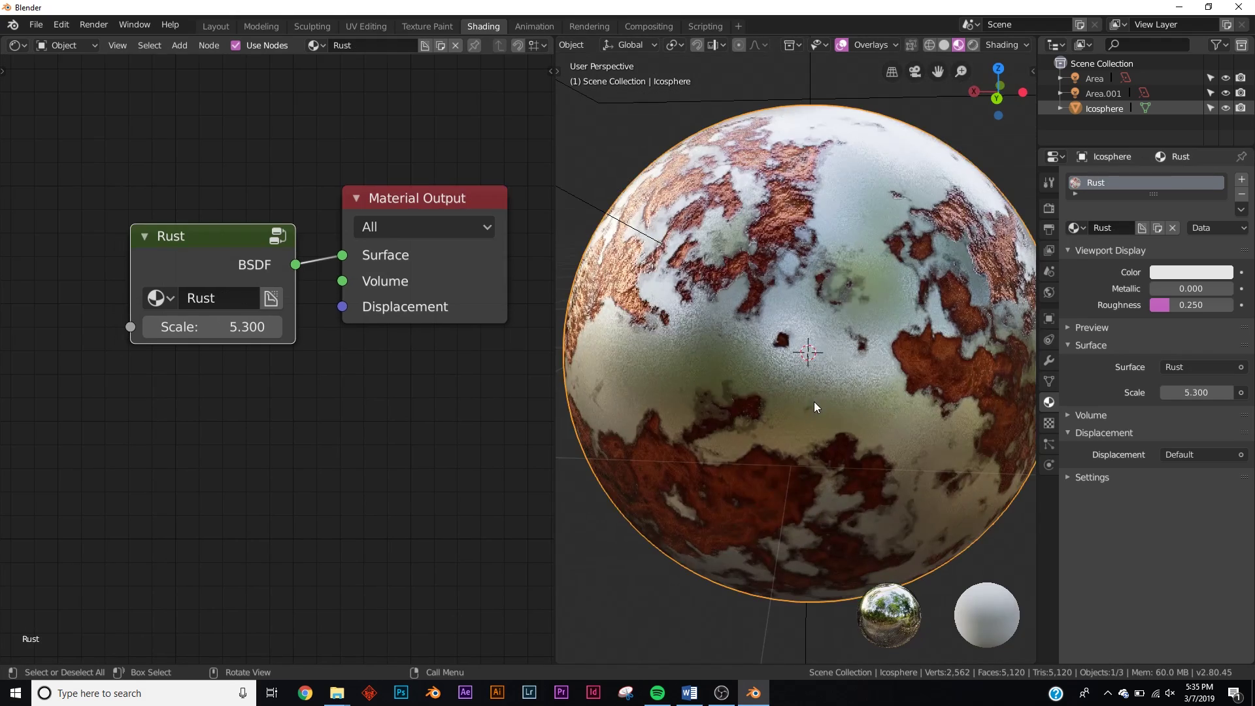
Step: Examine the Rust material up close and from another side, and preview it in rendered viewport shading
middle_drag(814, 401, 719, 381)
scroll(797, 407, up, 6)
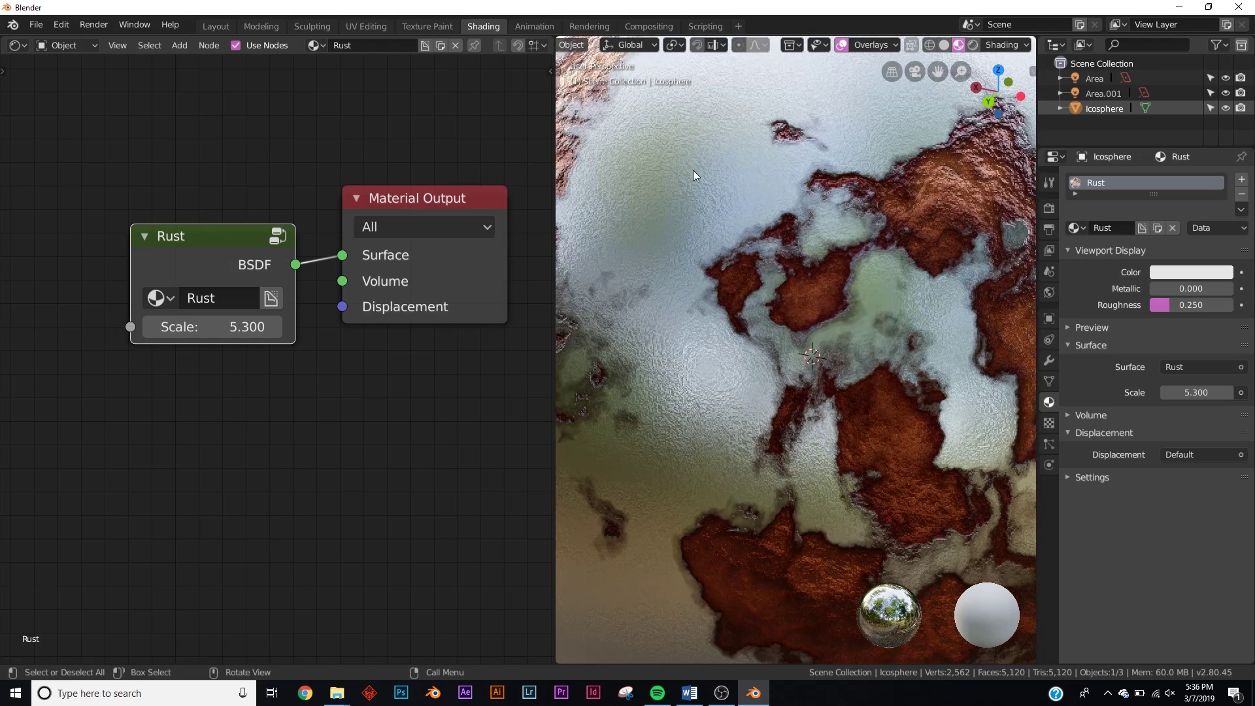
scroll(795, 438, down, 5)
middle_drag(795, 438, 805, 379)
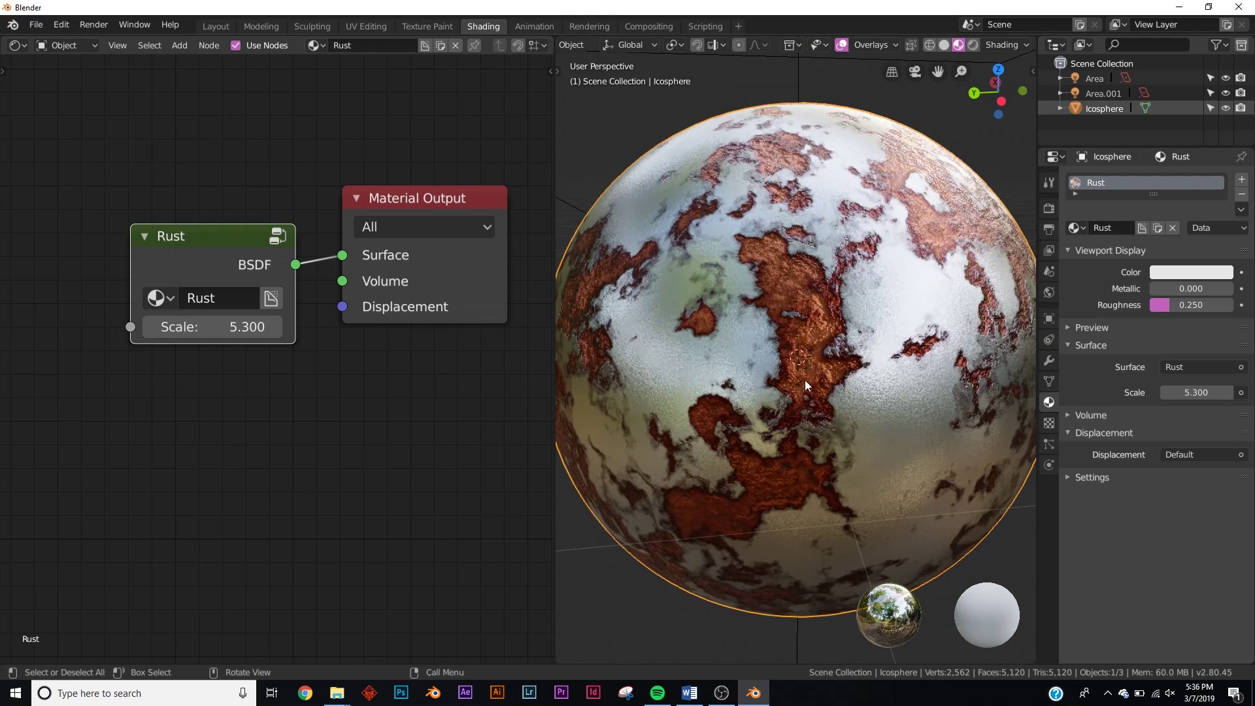
key(z)
click(830, 413)
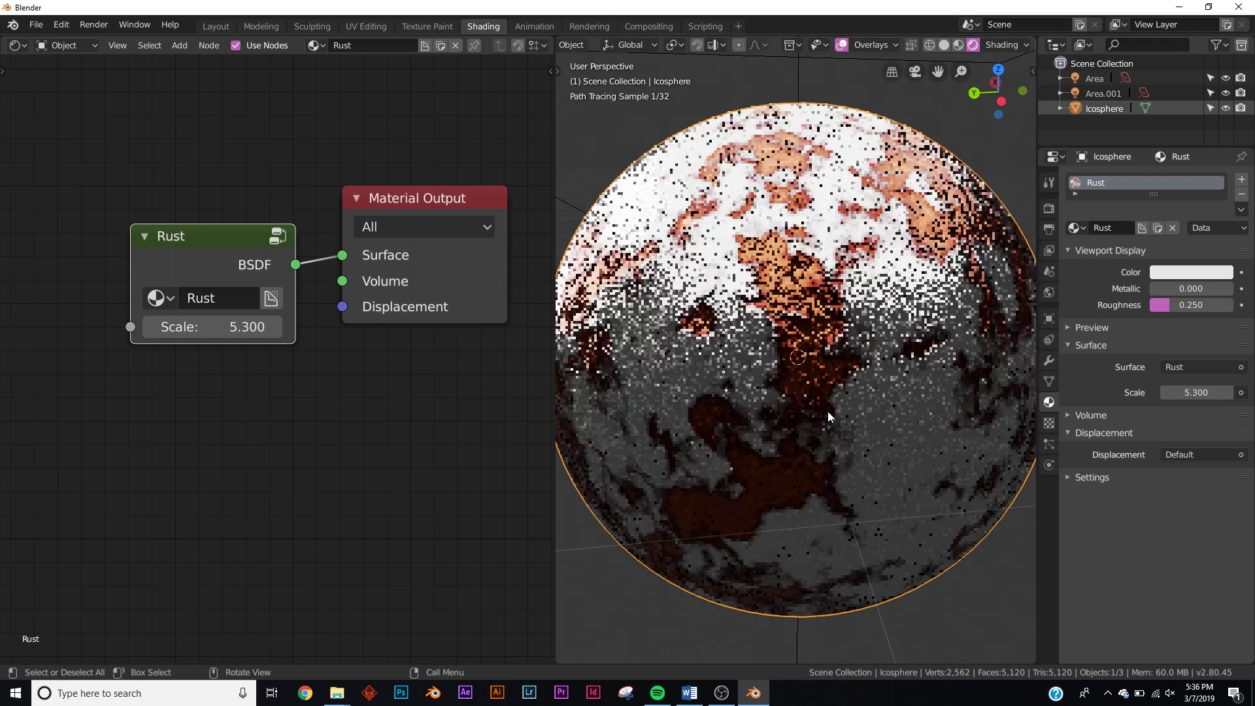
Step: Return the viewport to LookDev shading and set the Rust node group's Scale to 6.6
key(z)
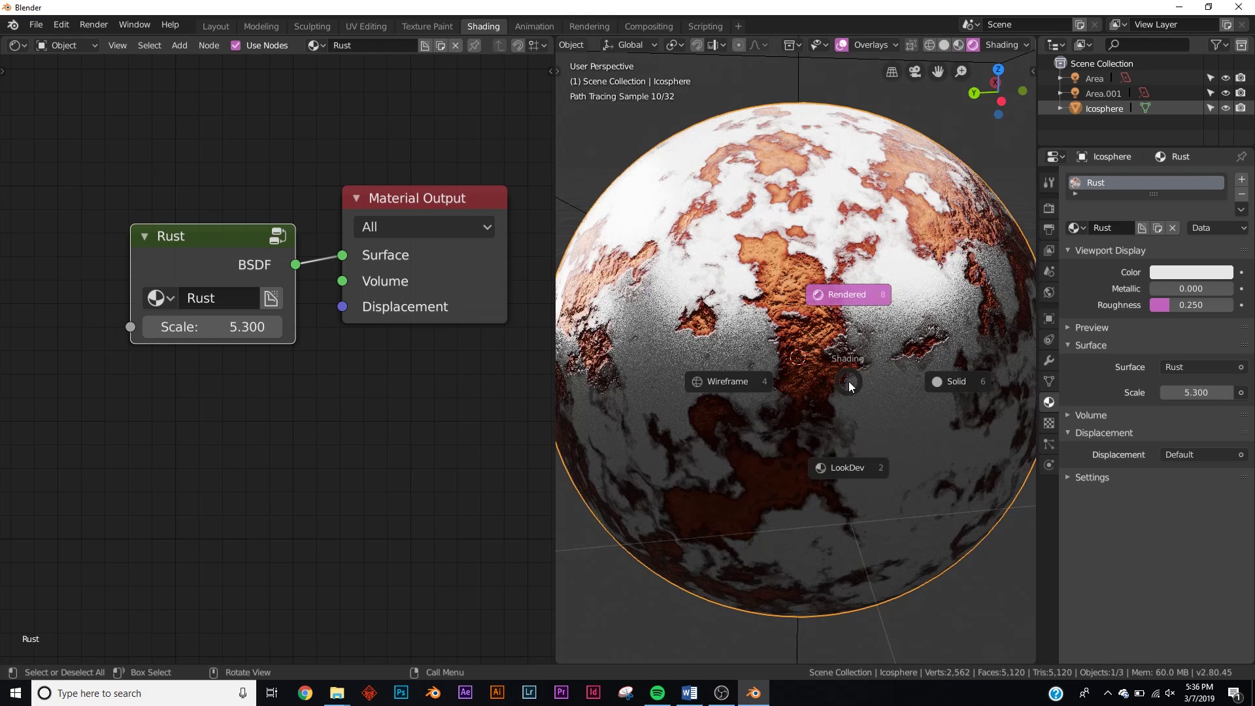
click(856, 474)
mouse_move(258, 327)
mouse_down()
mouse_move(278, 327)
mouse_move(187, 326)
mouse_move(278, 326)
mouse_up()
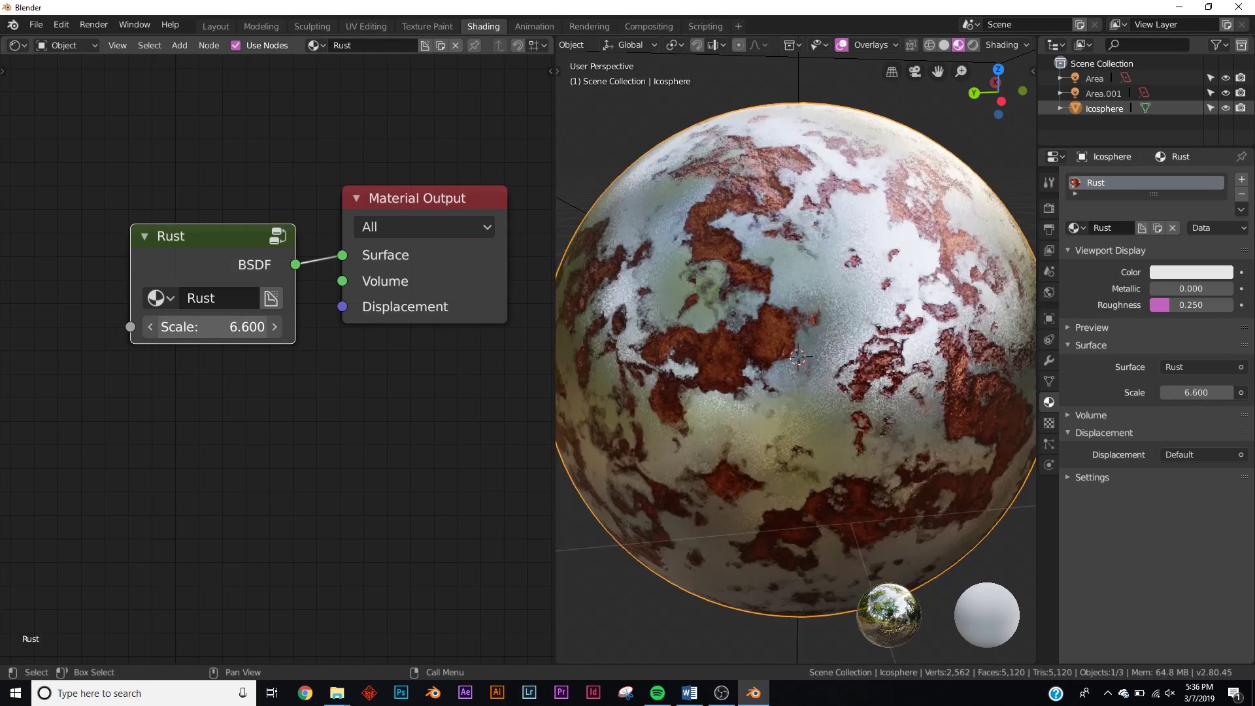
Step: Assign the Rust Extra material to the icosphere and raise its node group's Scale
click(1072, 228)
click(948, 307)
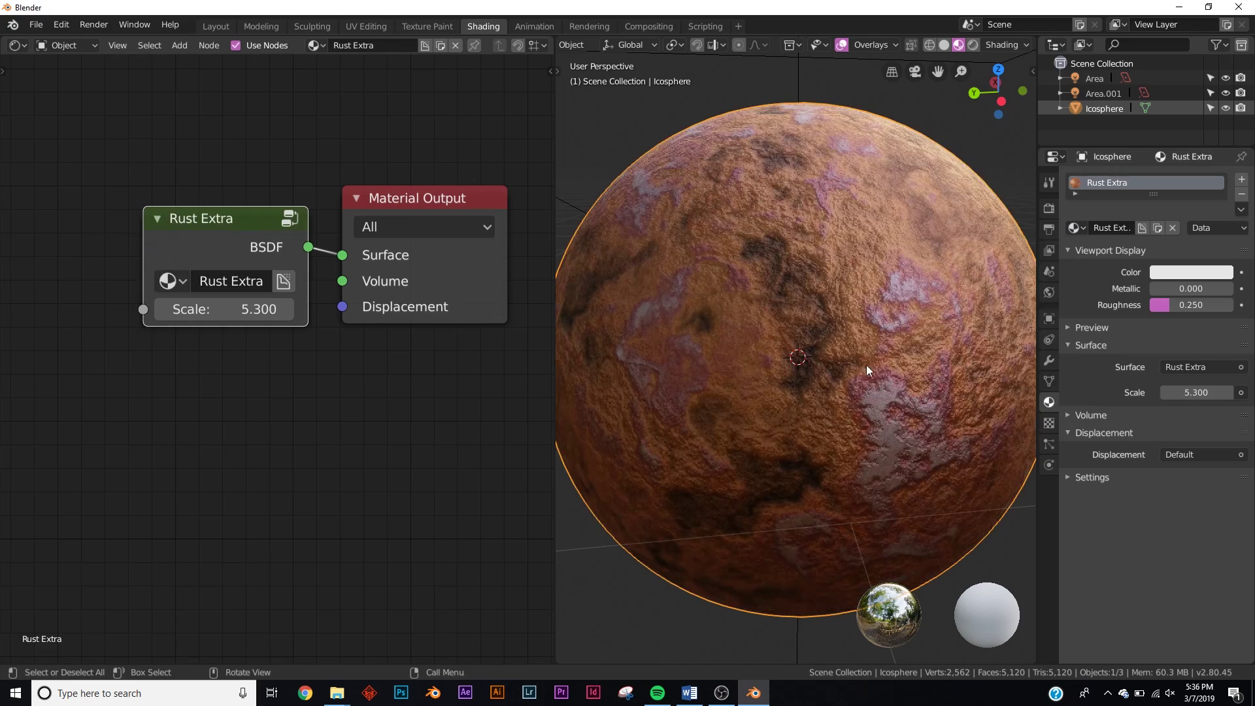
scroll(872, 413, down, 5)
scroll(818, 357, up, 5)
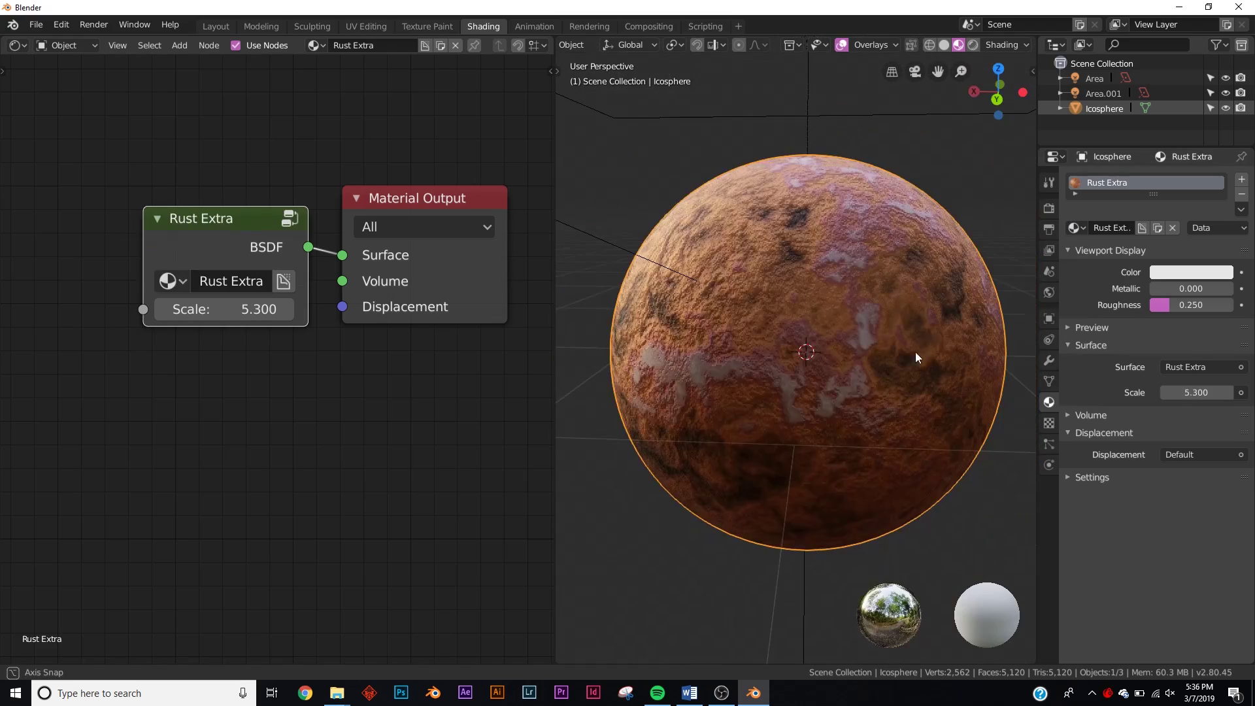
scroll(784, 369, up, 1)
middle_drag(778, 292, 841, 339)
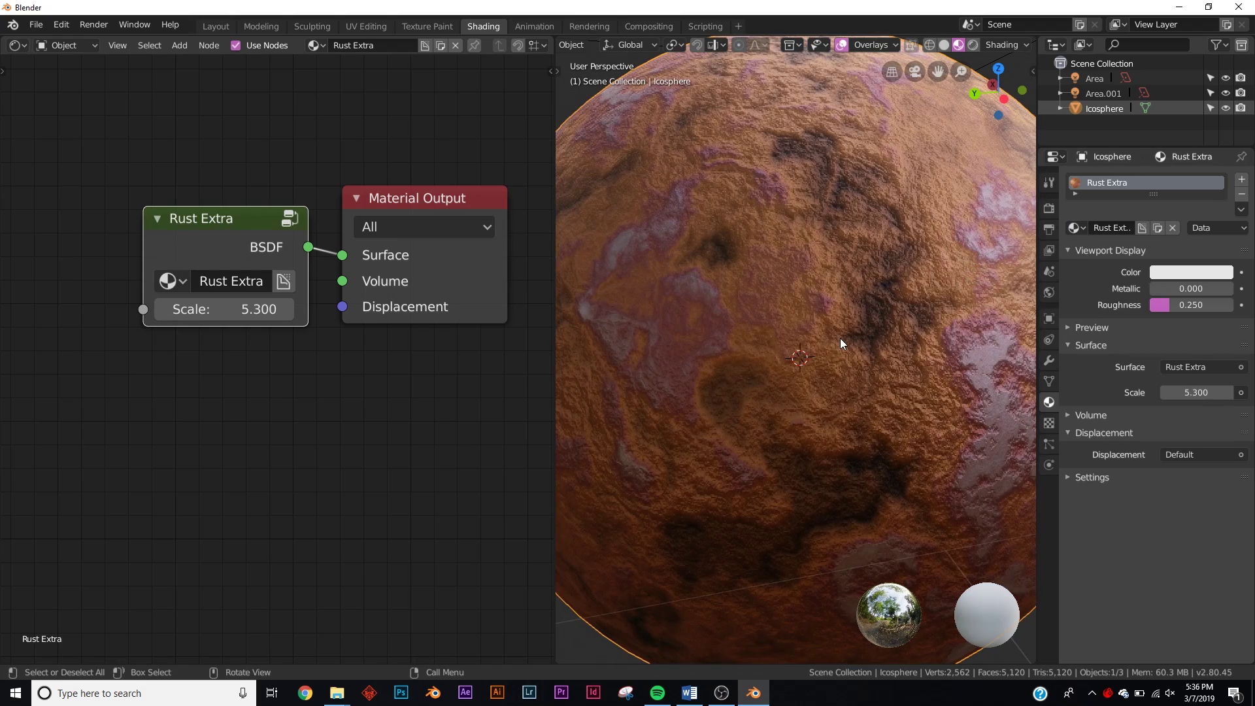
scroll(807, 365, down, 4)
drag(229, 308, 281, 308)
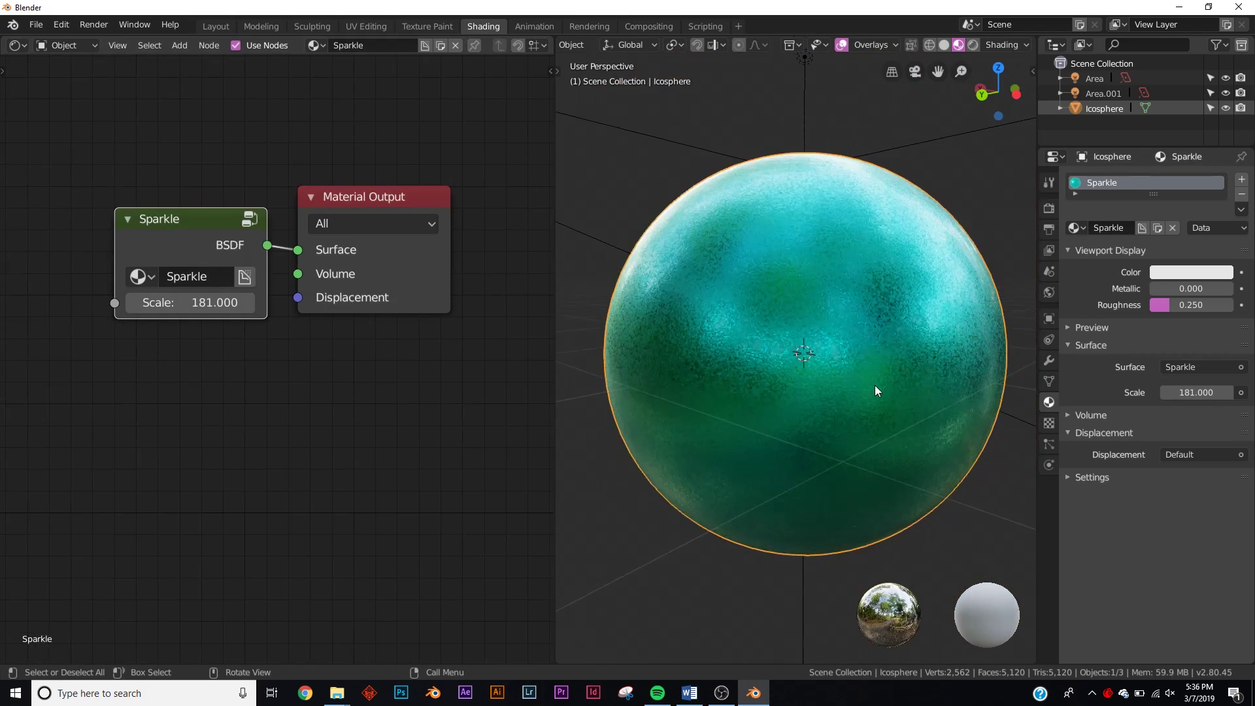
Step: Examine the Sparkle material up close from different sides and switch the viewport to rendered shading
scroll(876, 386, up, 4)
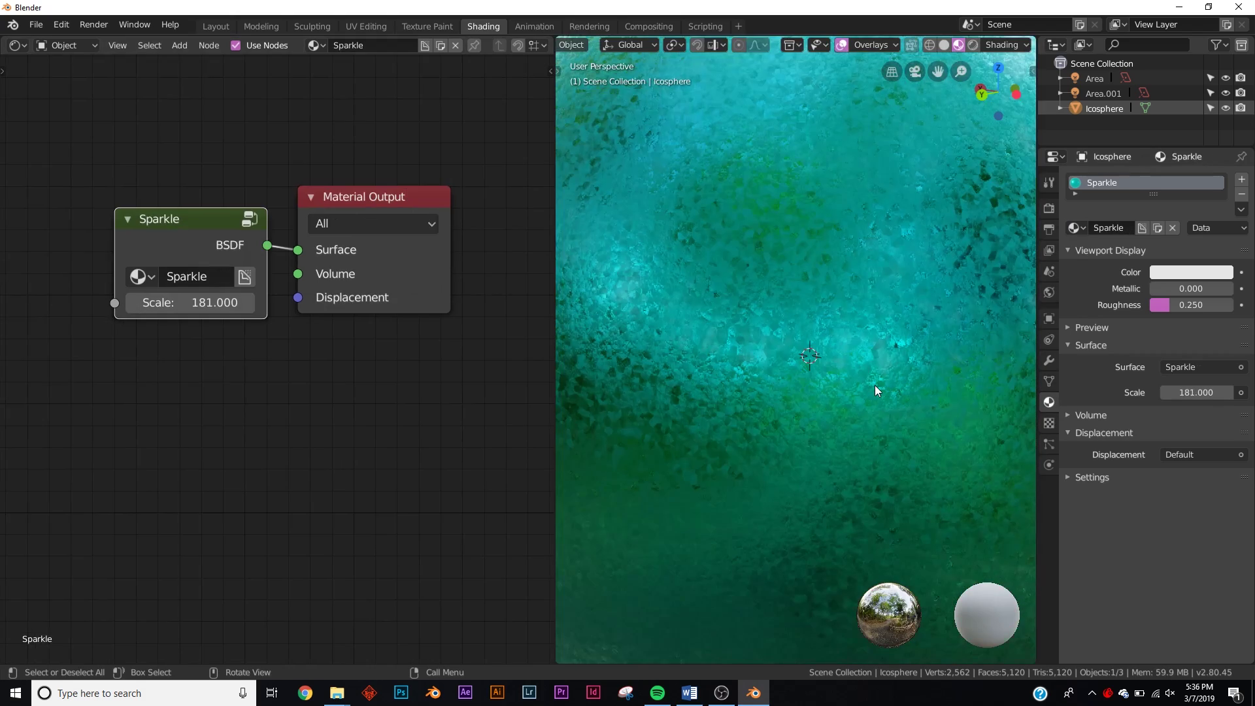
middle_drag(876, 385, 747, 414)
scroll(749, 414, down, 4)
scroll(759, 413, up, 2)
scroll(776, 413, down, 3)
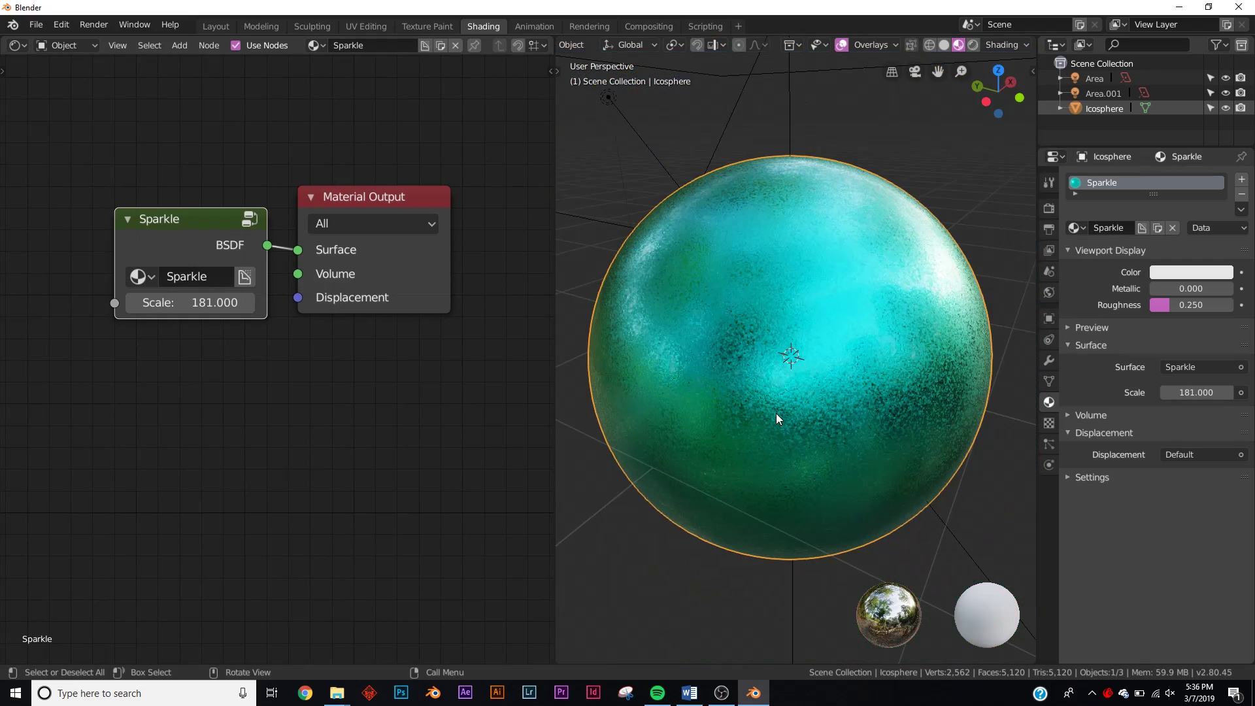
key(z)
click(798, 346)
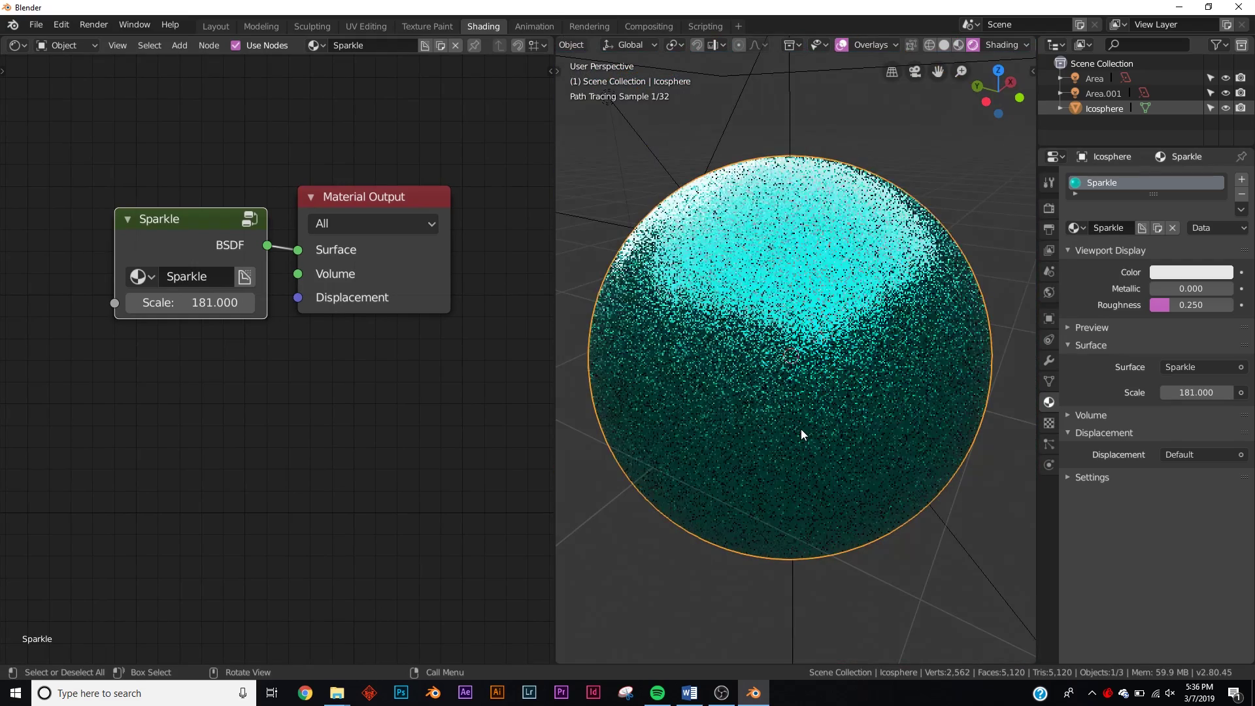
Step: Set the Sparkle node group's Scale to 1.7
scroll(850, 463, up, 2)
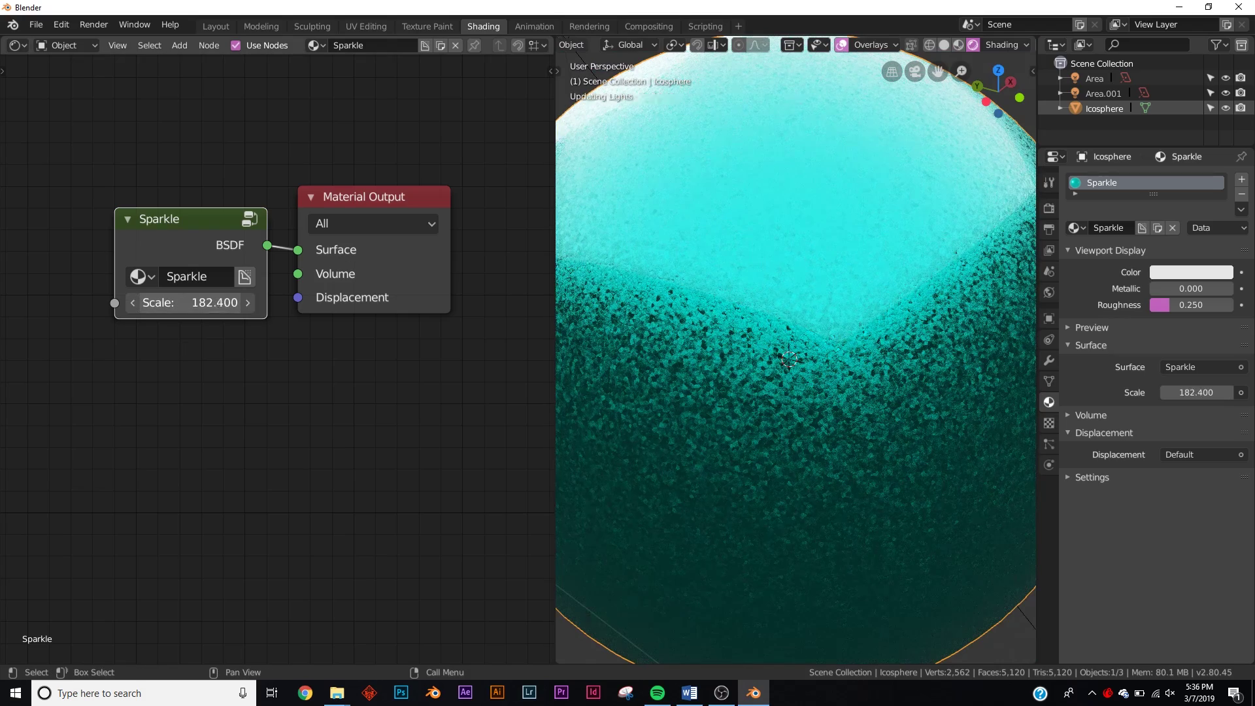
drag(189, 303, 208, 303)
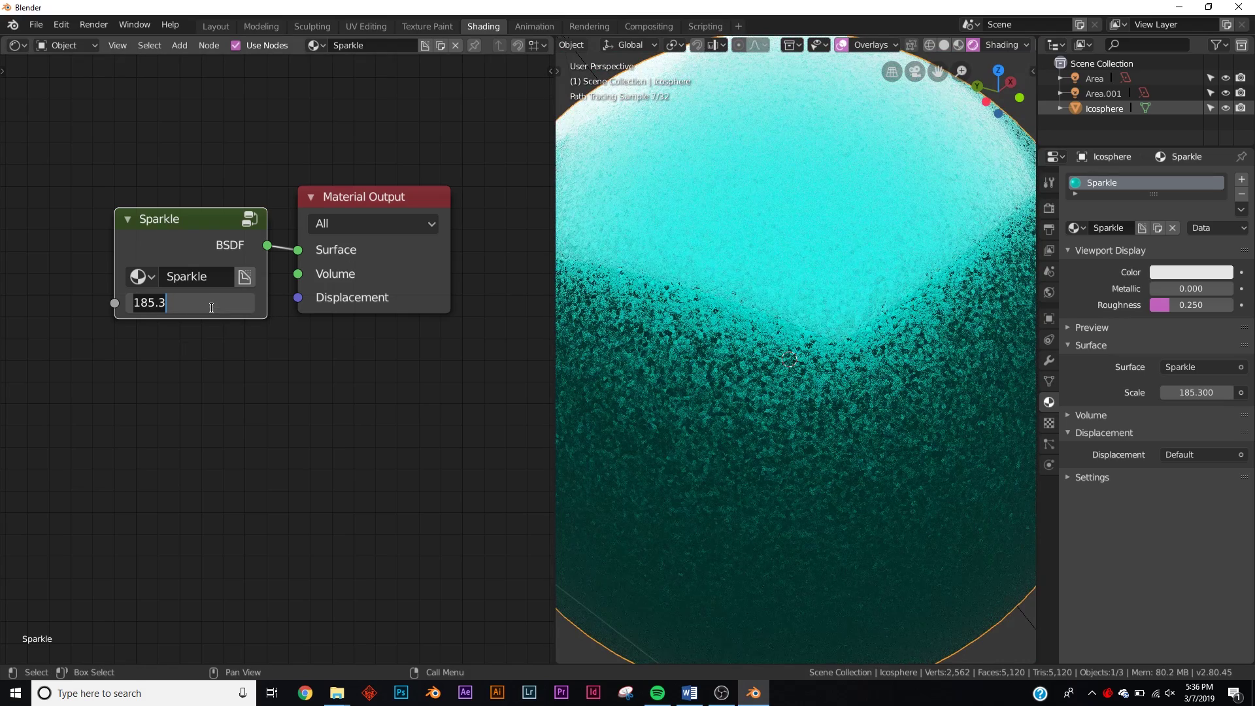
key(Return)
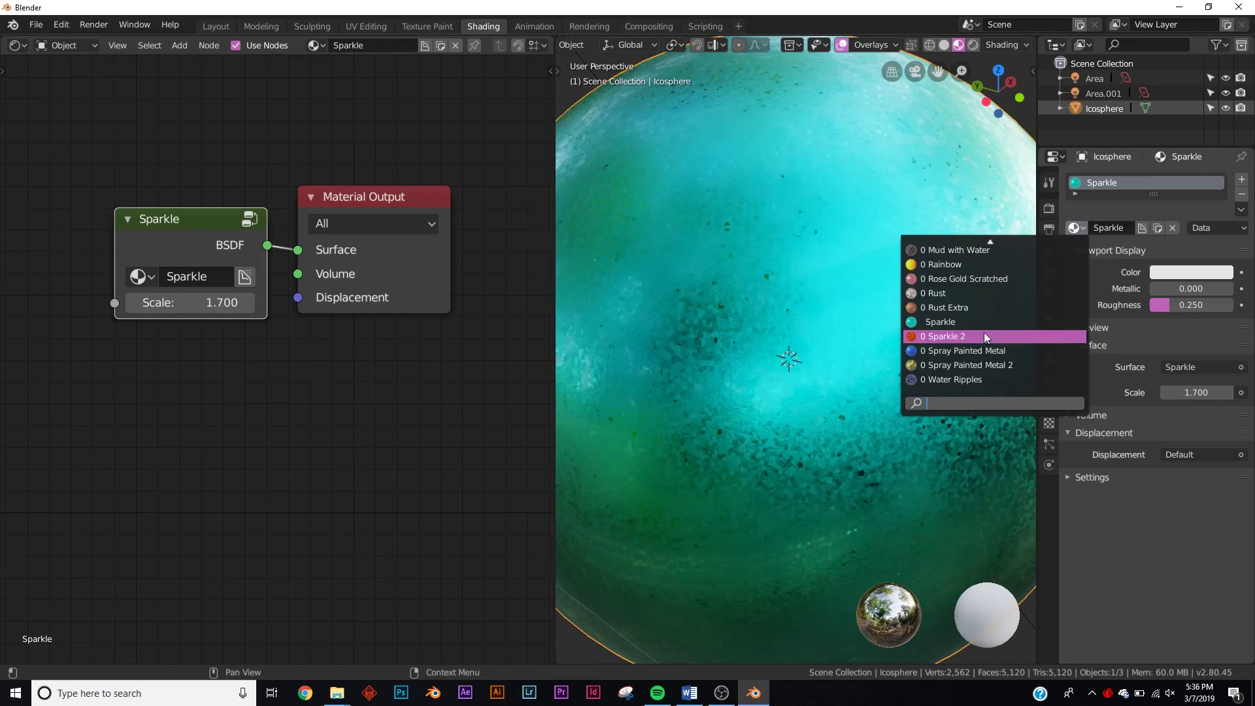
Step: Assign the Sparkle 2 material to the icosphere and slightly raise its node group's Hue
click(983, 334)
scroll(791, 421, down, 4)
scroll(799, 421, up, 6)
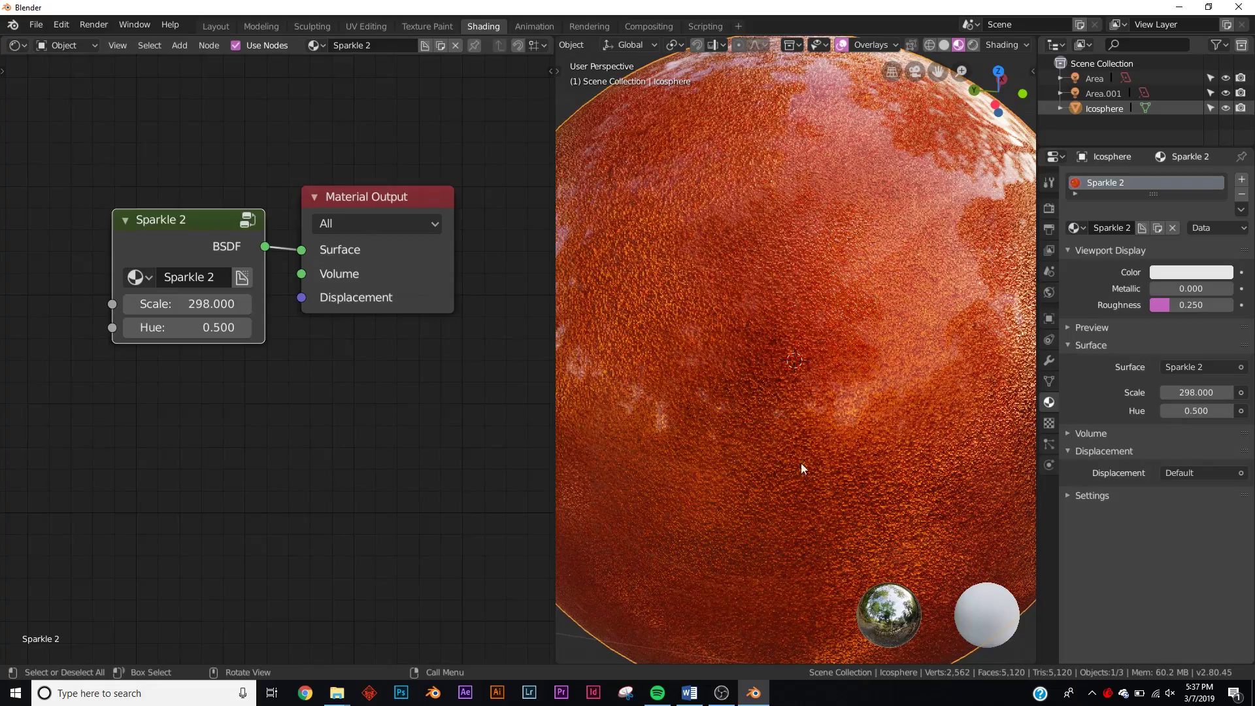
mouse_move(220, 329)
mouse_down()
mouse_move(275, 328)
mouse_move(163, 328)
mouse_move(260, 328)
mouse_move(229, 328)
mouse_up()
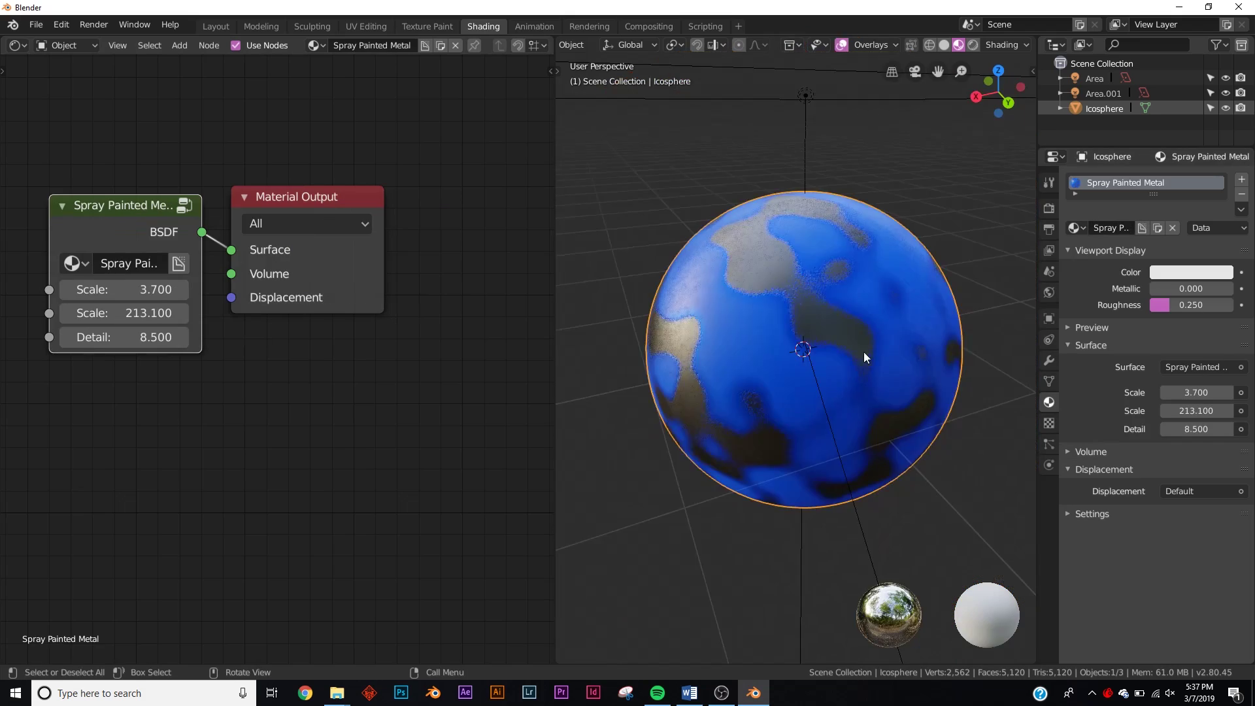
Step: Set the Spray Painted Metal node group's Scale values to 11.6 and 204.5, and lower its Detail to 4.8 before resetting the Detail
scroll(742, 345, up, 8)
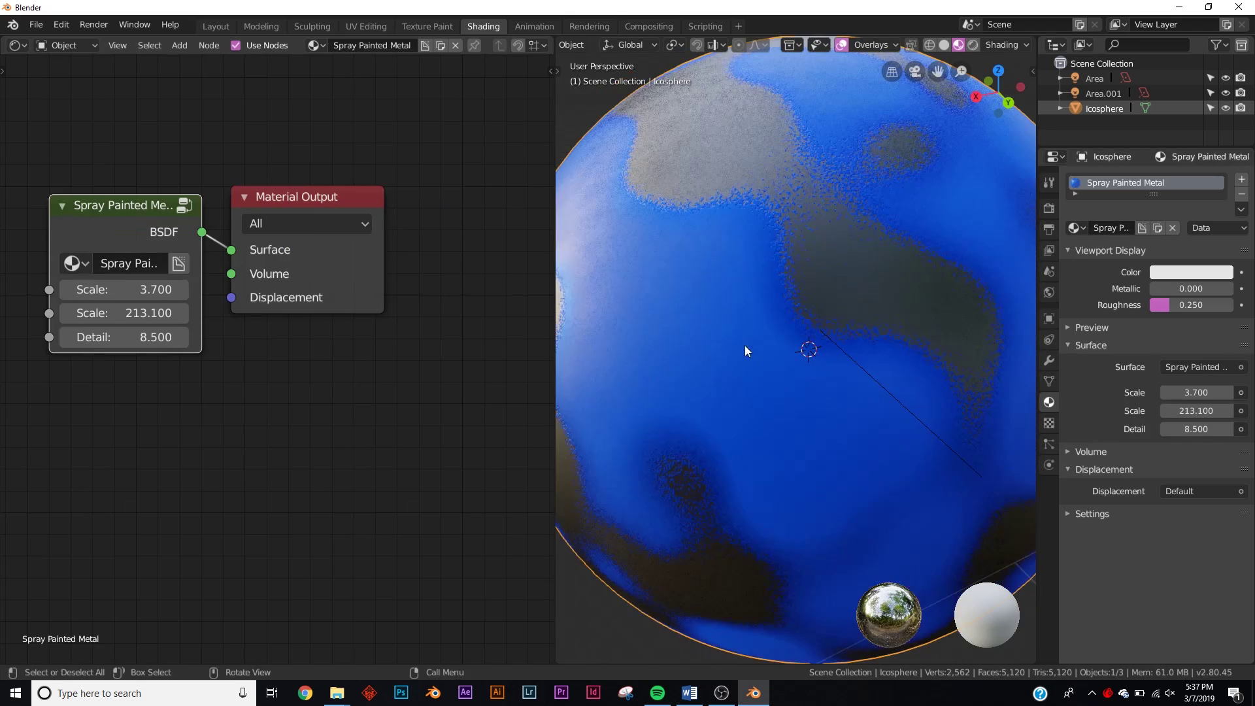
scroll(852, 344, down, 8)
middle_drag(851, 344, 733, 353)
scroll(833, 370, up, 6)
middle_drag(833, 370, 775, 355)
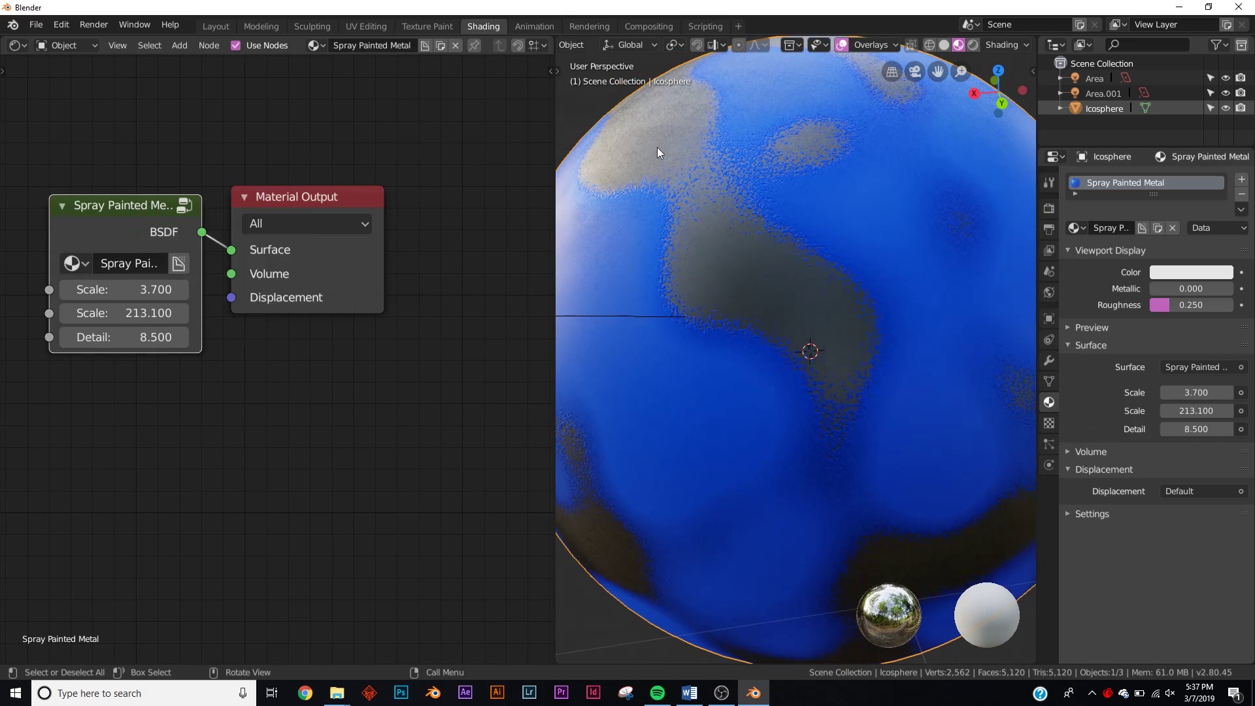
mouse_move(99, 289)
mouse_down()
mouse_move(165, 289)
mouse_move(151, 289)
mouse_up()
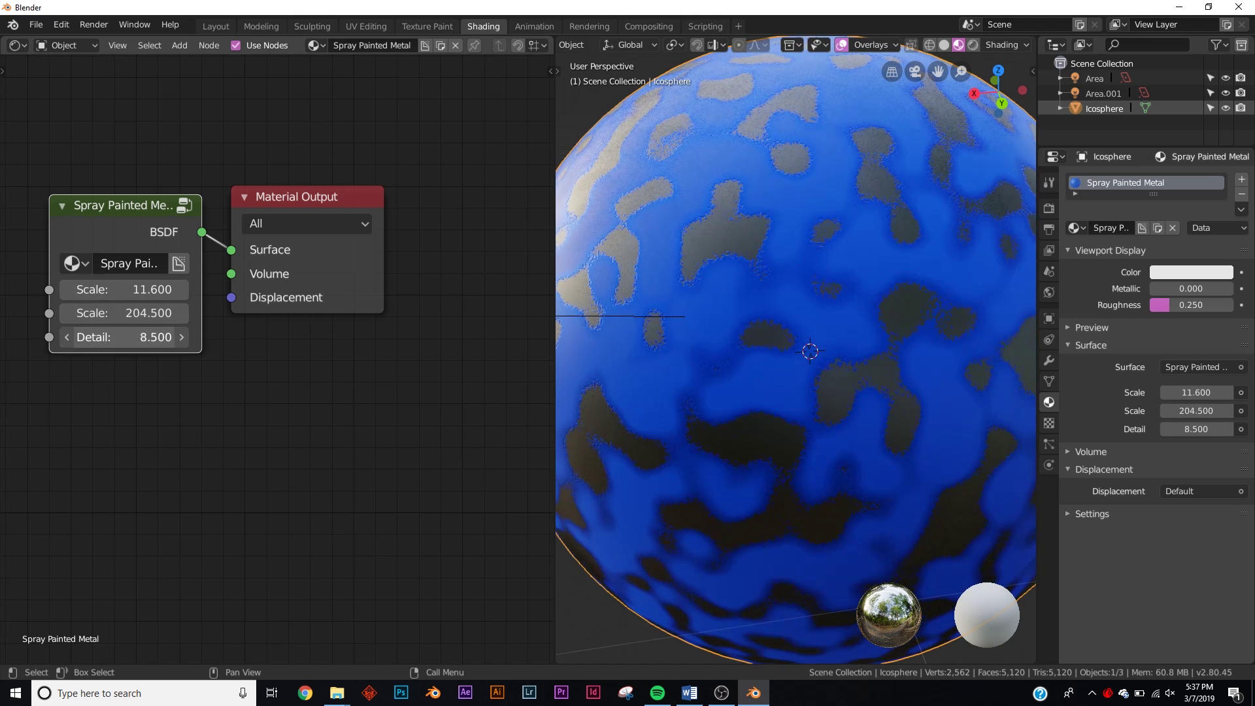
drag(144, 337, 65, 337)
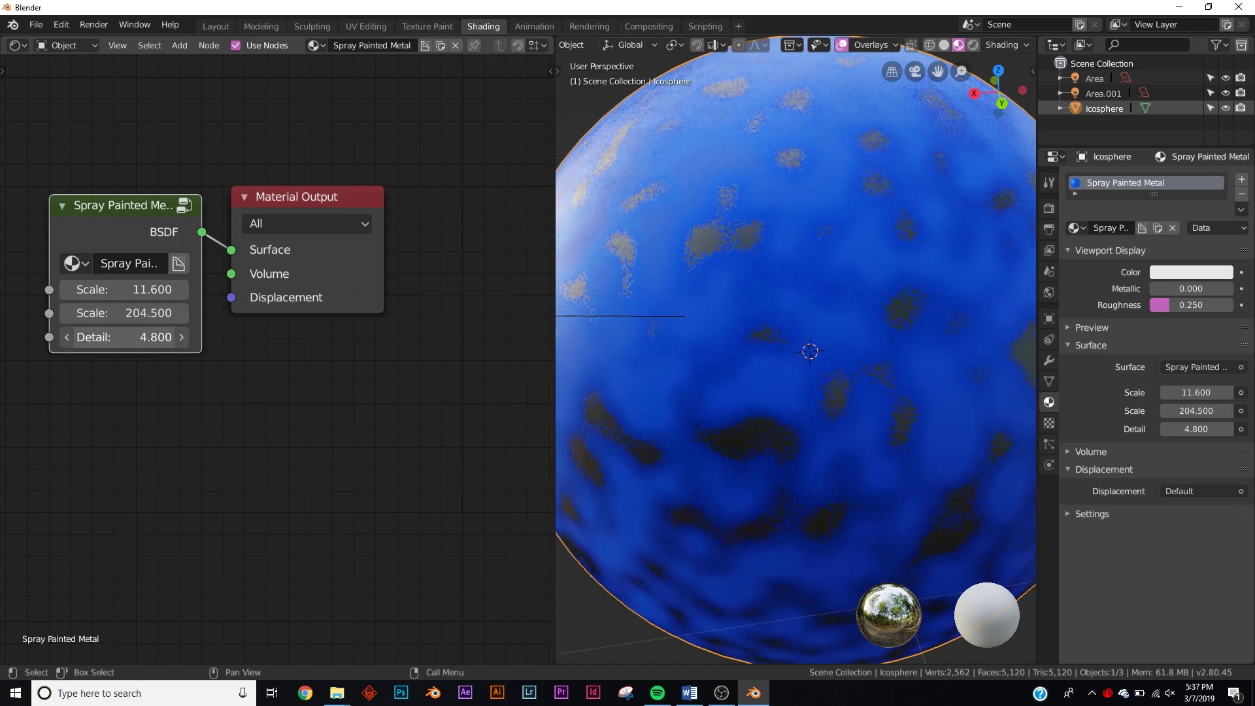
key(BackSpace)
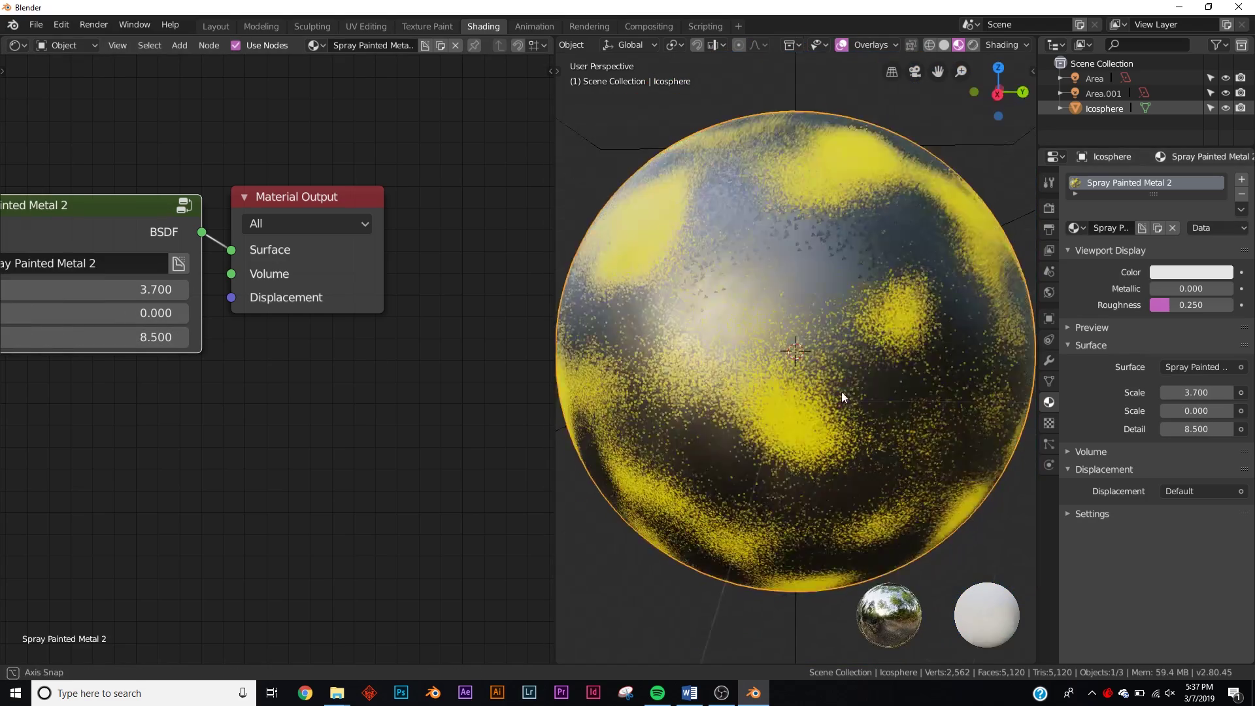
Step: Set the Spray Painted Metal 2 node group's first Scale to 6.8 and its second Scale to 3.6
middle_drag(841, 391, 803, 374)
mouse_move(758, 446)
middle_down()
mouse_move(786, 387)
mouse_move(778, 376)
middle_up()
middle_drag(182, 369, 332, 361)
drag(223, 282, 245, 309)
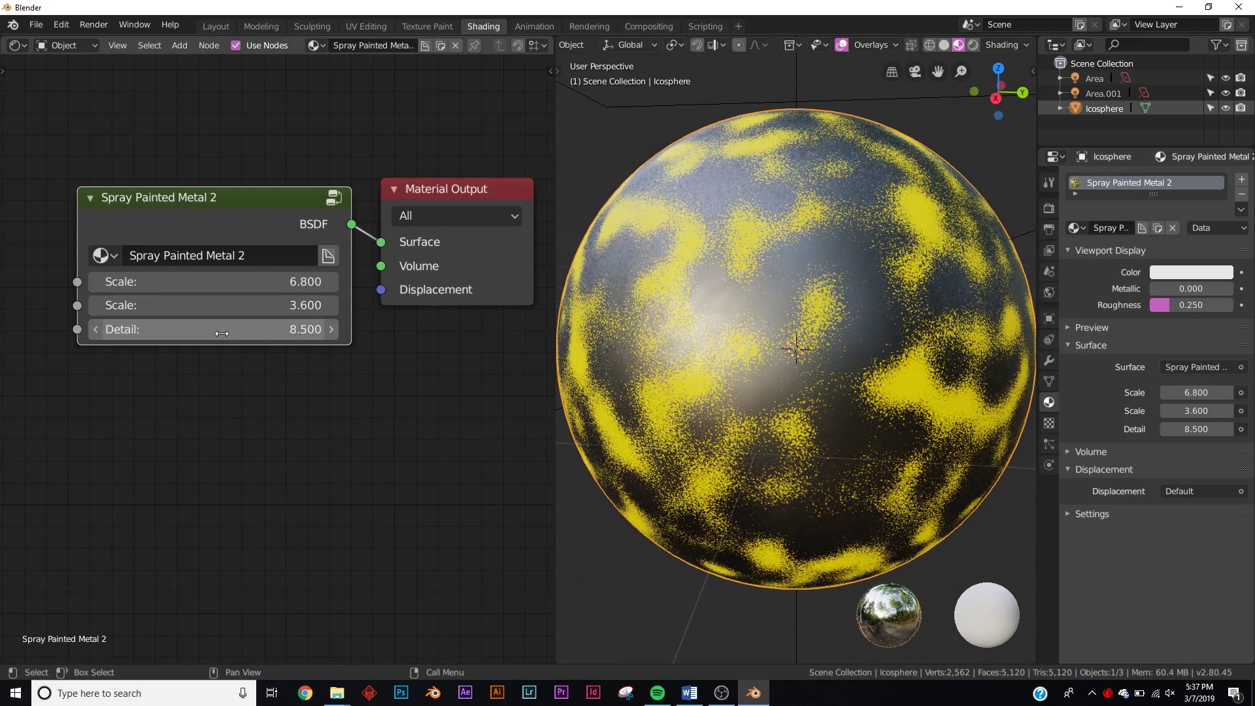
Step: Assign the Water Ripples material to the icosphere and inspect its surface close up and from farther away
click(1076, 227)
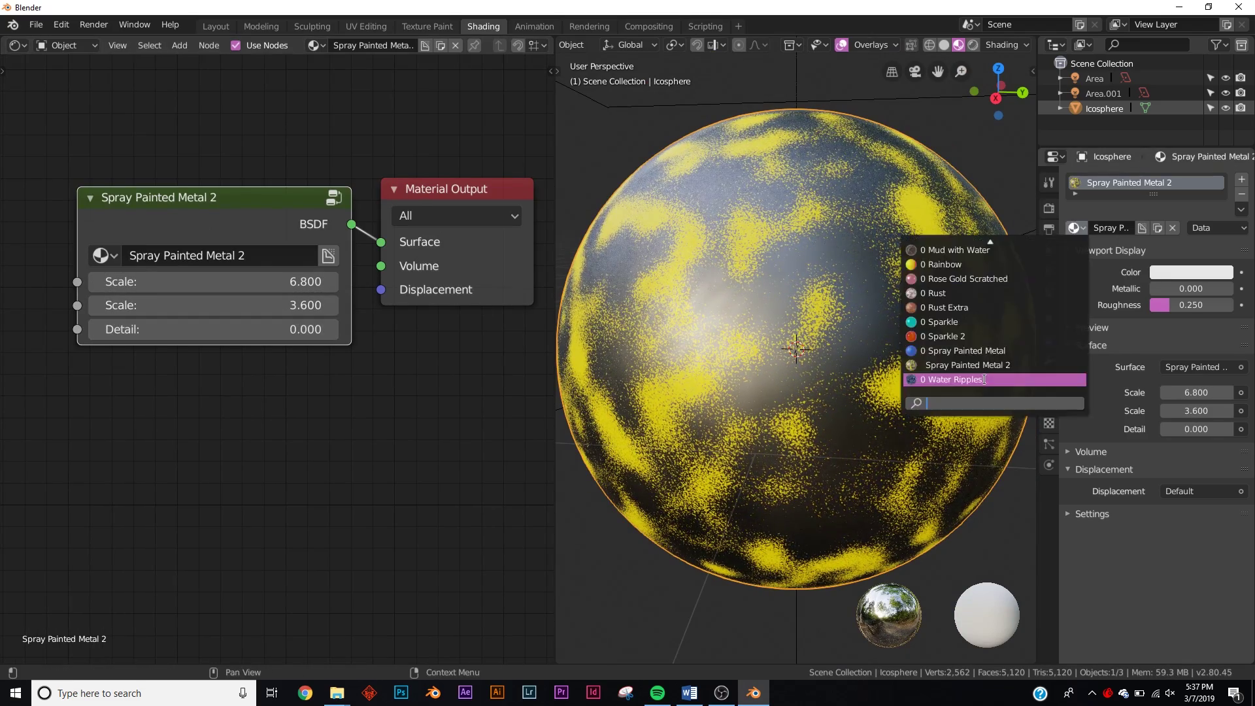
click(941, 380)
middle_drag(758, 343, 783, 331)
scroll(773, 380, down, 4)
scroll(773, 379, up, 6)
scroll(782, 331, down, 3)
Step: Set the Water Ripples node group's Scale to 4.3 and change its Base Color to bright purple
mouse_move(215, 305)
mouse_down()
mouse_move(283, 305)
mouse_move(204, 303)
mouse_move(239, 304)
mouse_up()
click(204, 331)
drag(276, 453, 356, 458)
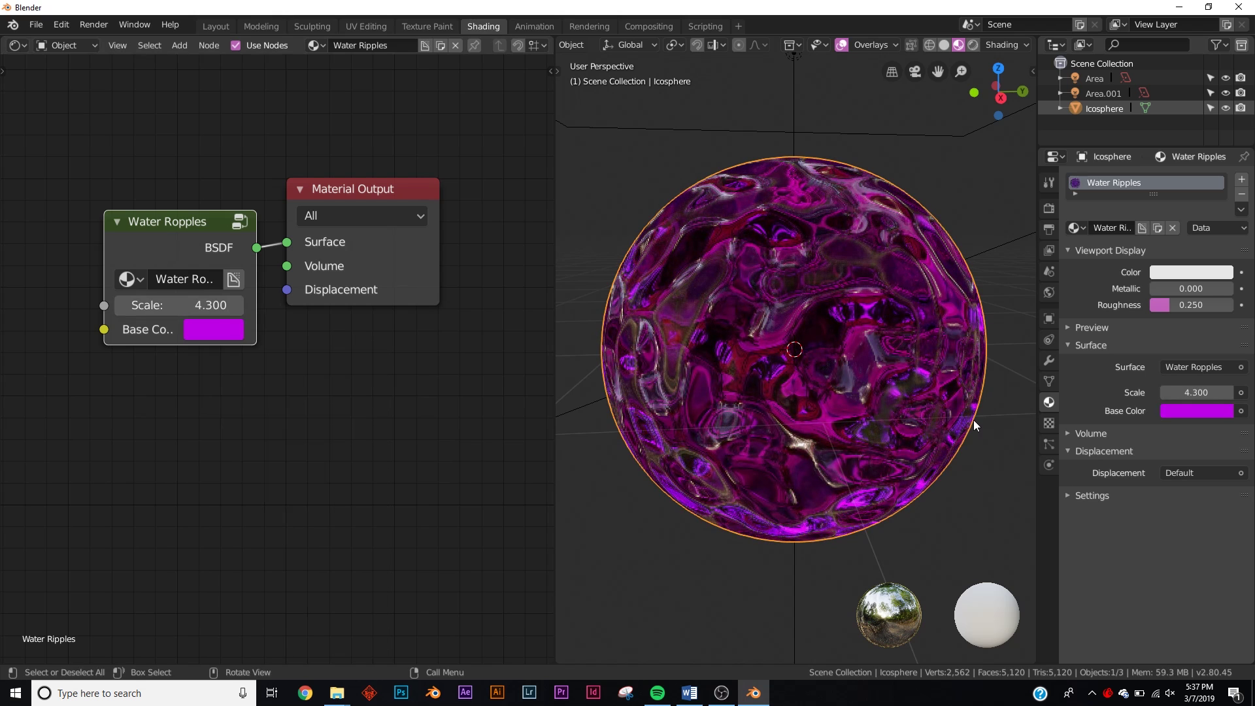